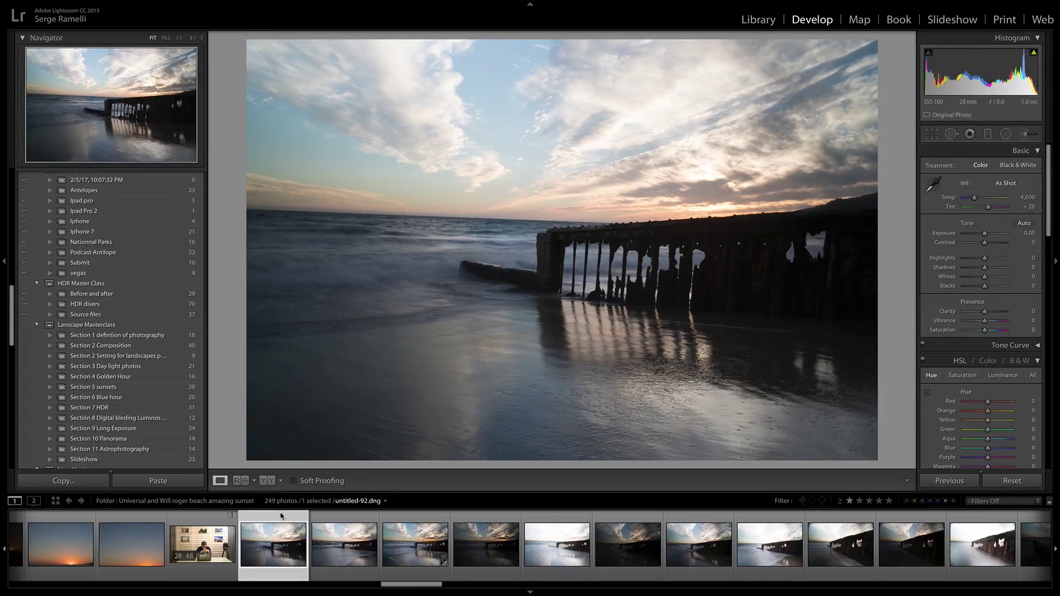
# - Show shutter, aperture, ISO and lens info, inspect pier detail at 1:1, then advance to untitled-93
pyautogui.press('i')
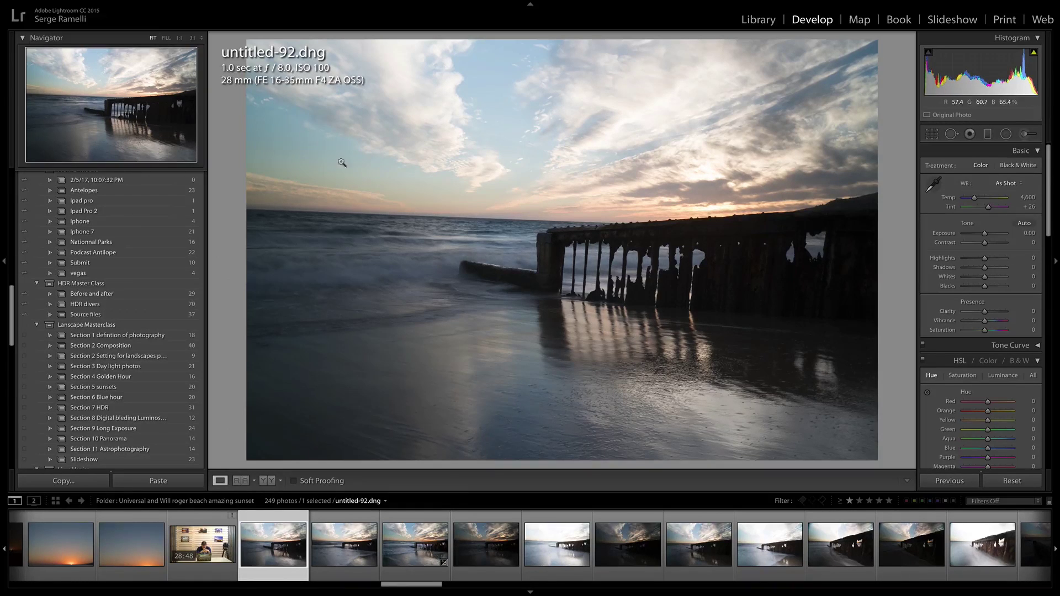
pyautogui.click(446, 279)
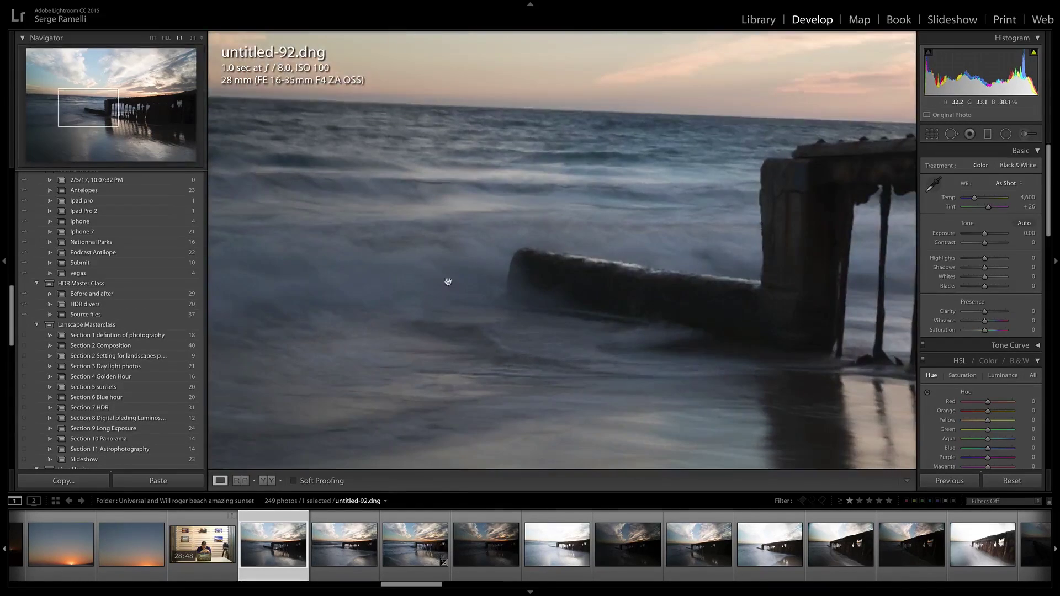
pyautogui.click(474, 259)
pyautogui.click(478, 256)
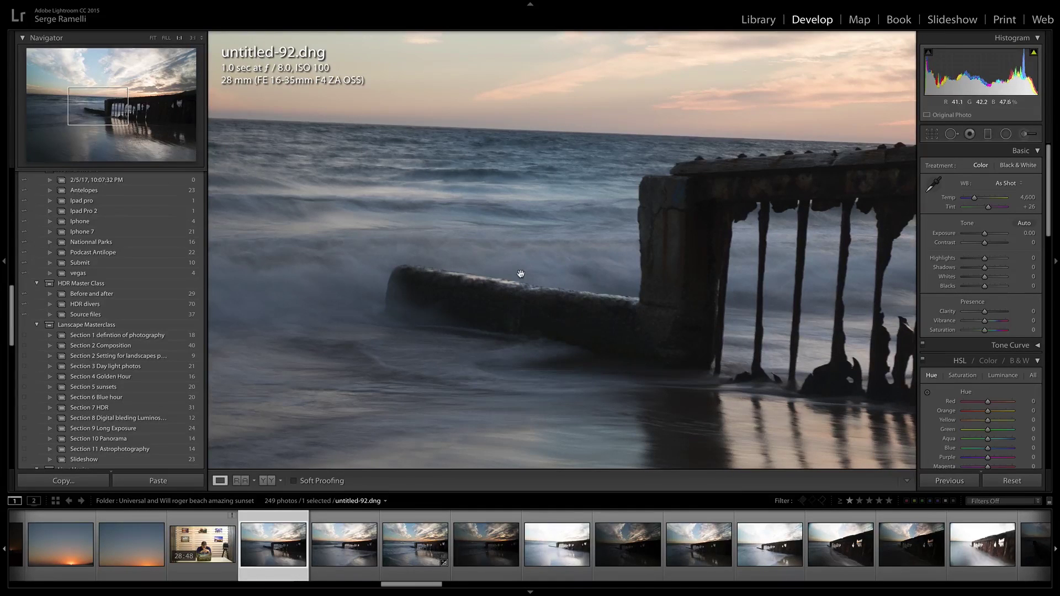
pyautogui.click(499, 267)
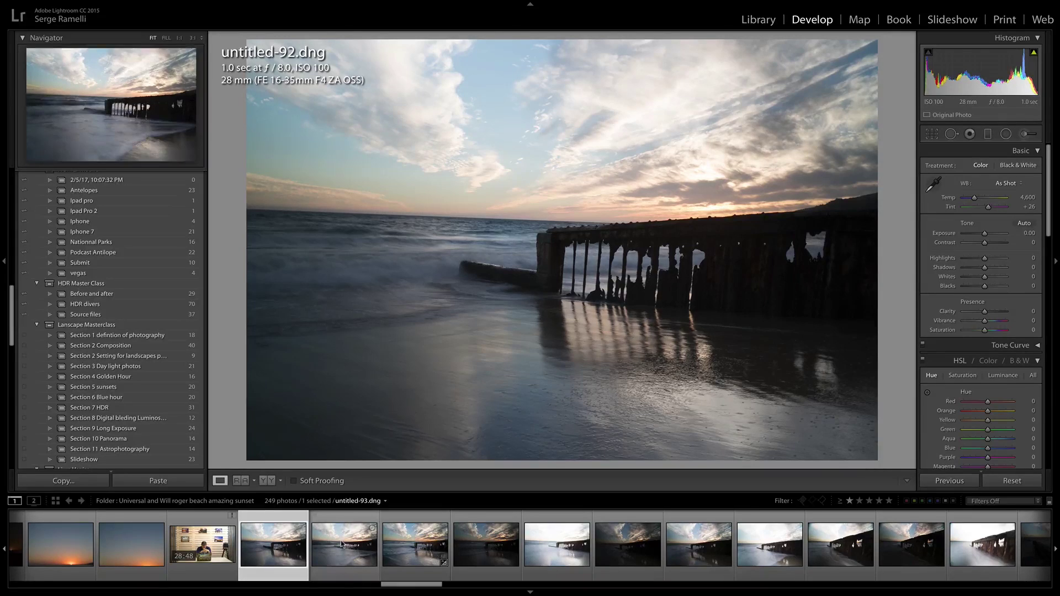
pyautogui.click(369, 544)
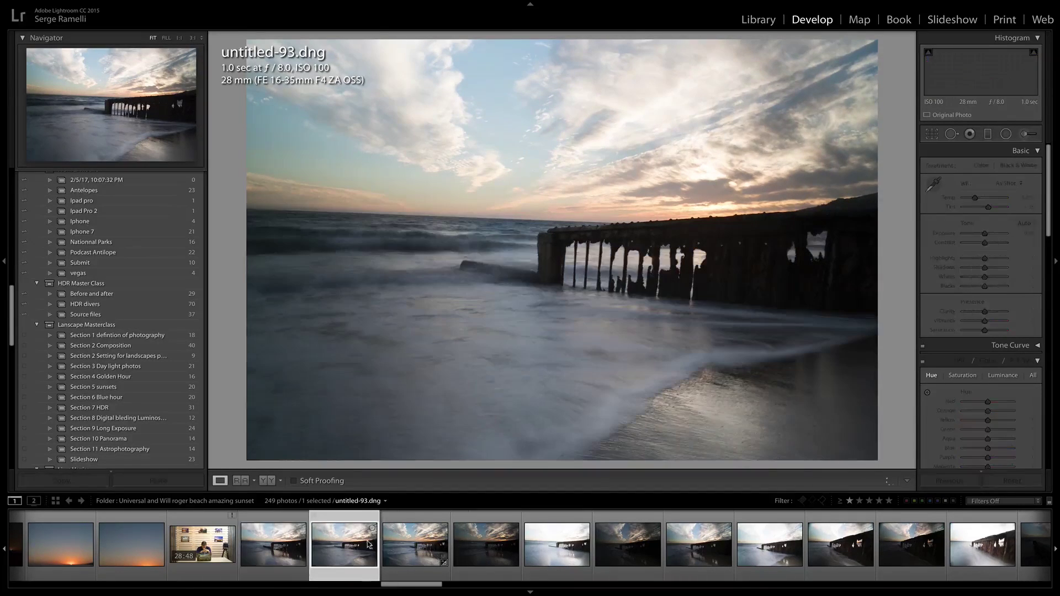
# - Compare untitled-94 with the darker untitled-95 and brighter untitled-96, then return to untitled-94
pyautogui.click(411, 546)
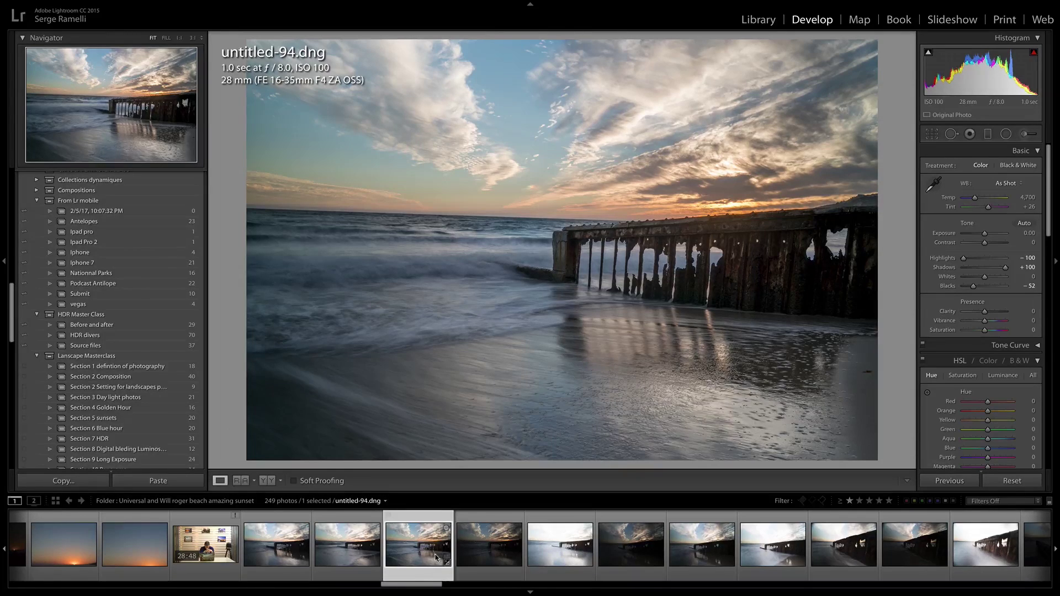
pyautogui.click(489, 547)
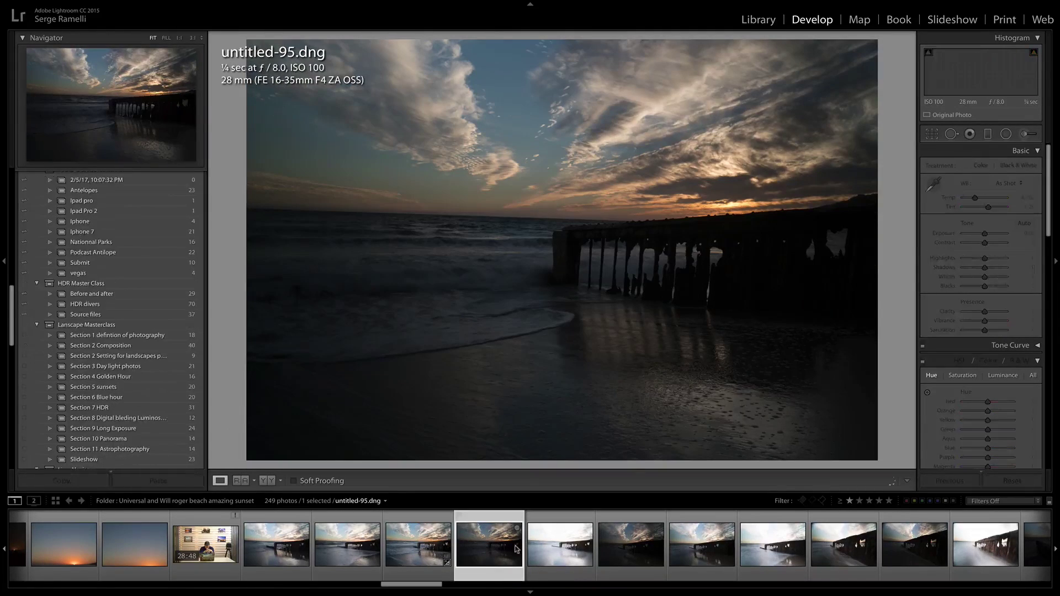
pyautogui.click(578, 549)
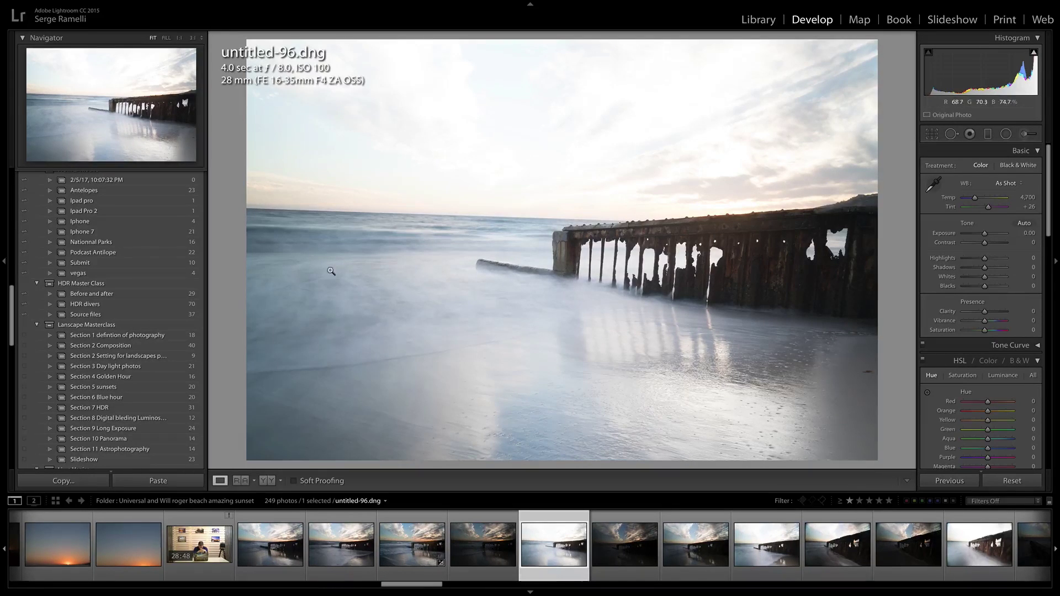
pyautogui.click(420, 545)
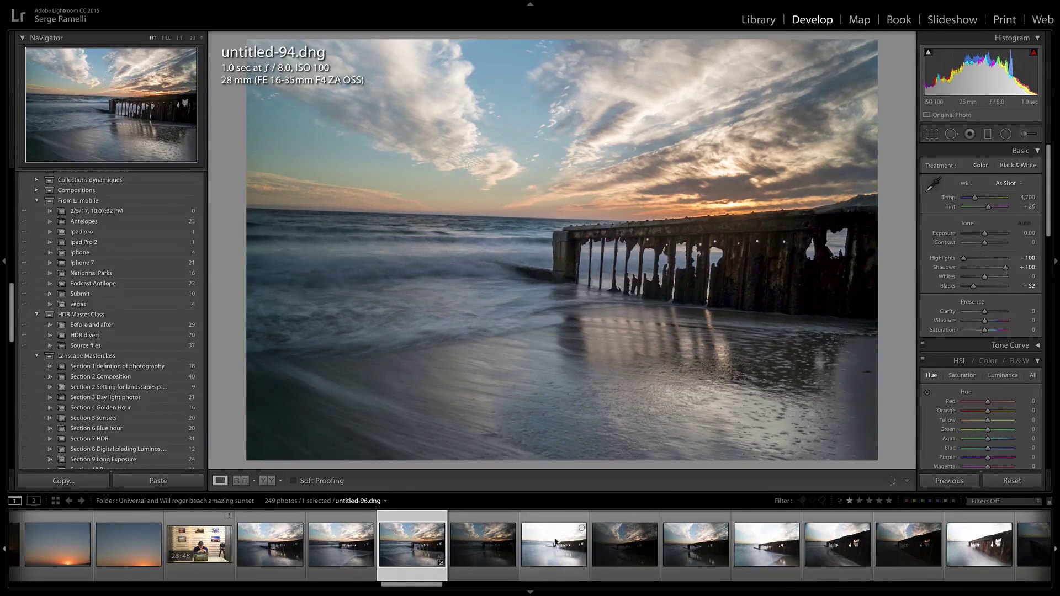
pyautogui.moveTo(435, 588); pyautogui.dragTo(455, 587)
# - Review frames untitled-100 through untitled-105 one by one, scrolling the filmstrip along the way
pyautogui.click(506, 546)
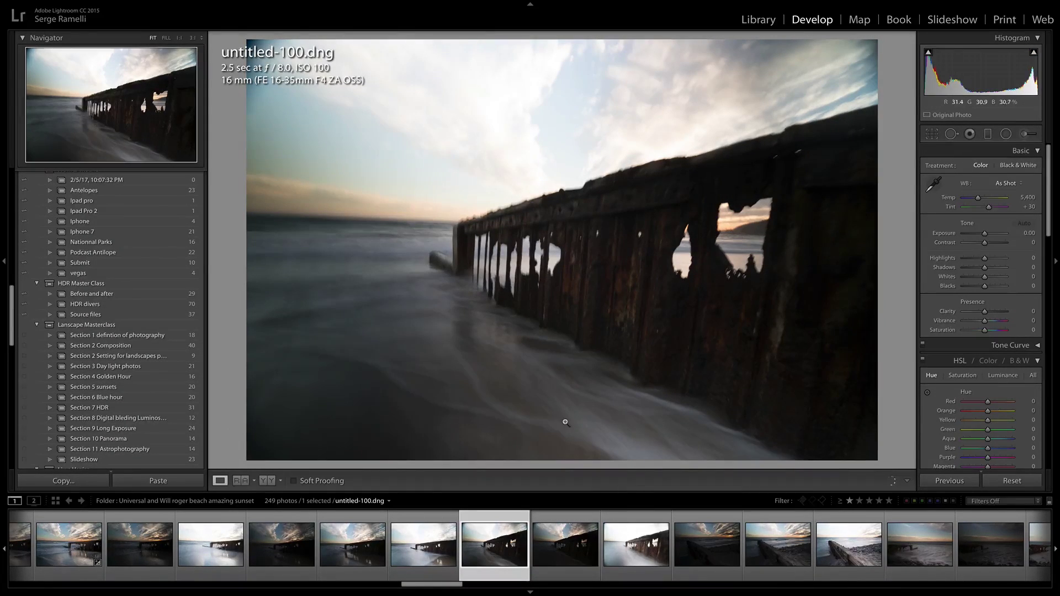
pyautogui.click(569, 541)
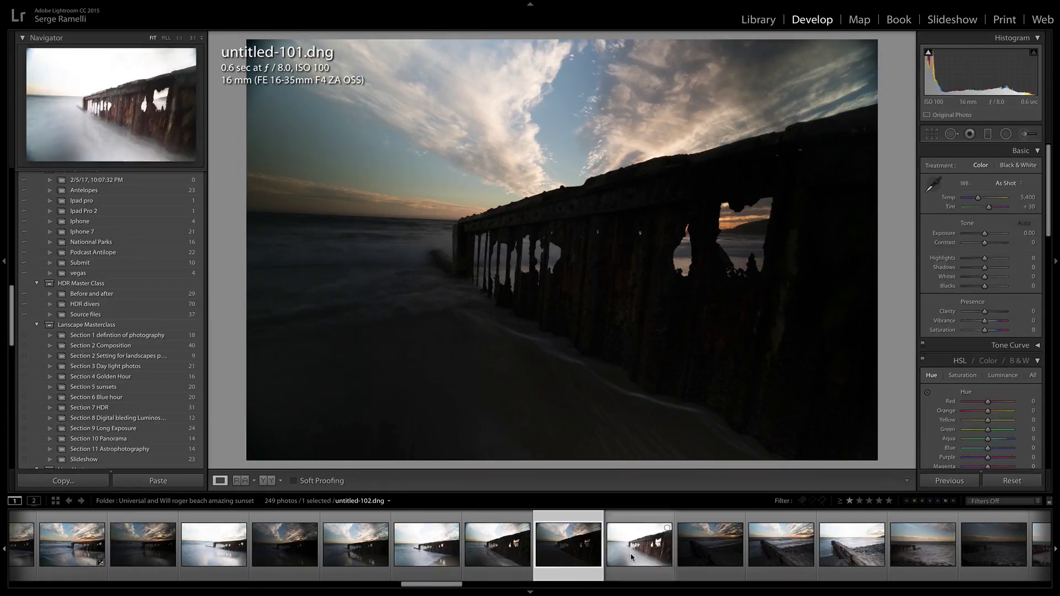
pyautogui.click(636, 555)
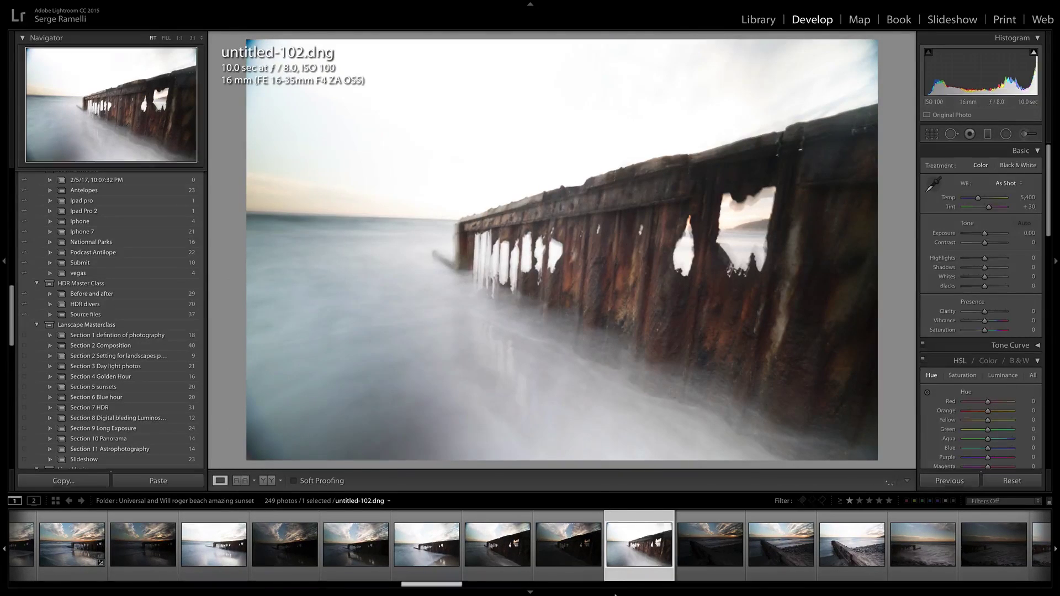
pyautogui.moveTo(434, 589)
pyautogui.mouseDown()
pyautogui.moveTo(467, 588)
pyautogui.moveTo(447, 588)
pyautogui.mouseUp()
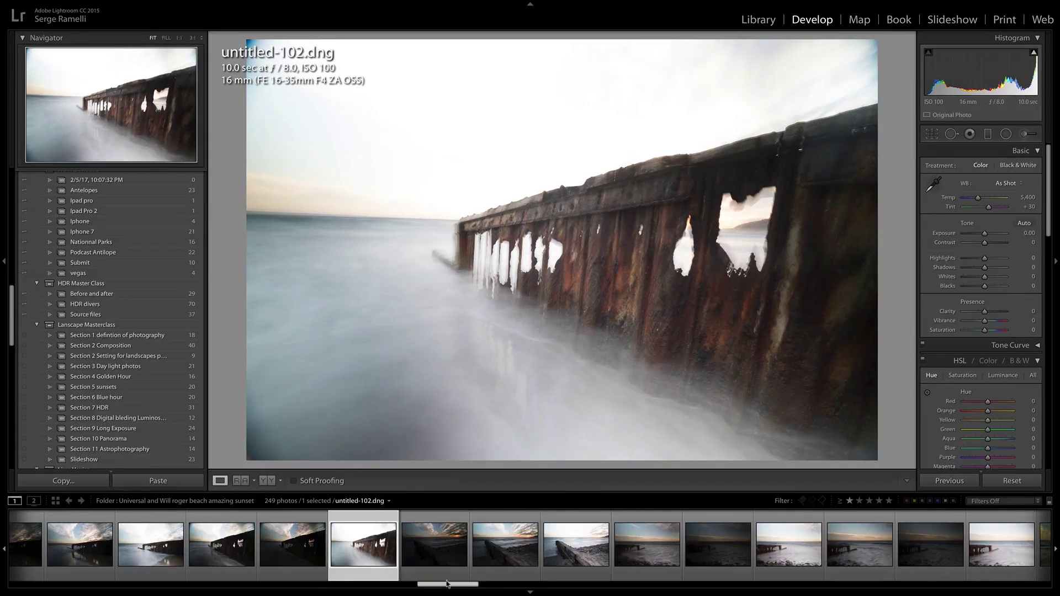
pyautogui.click(423, 548)
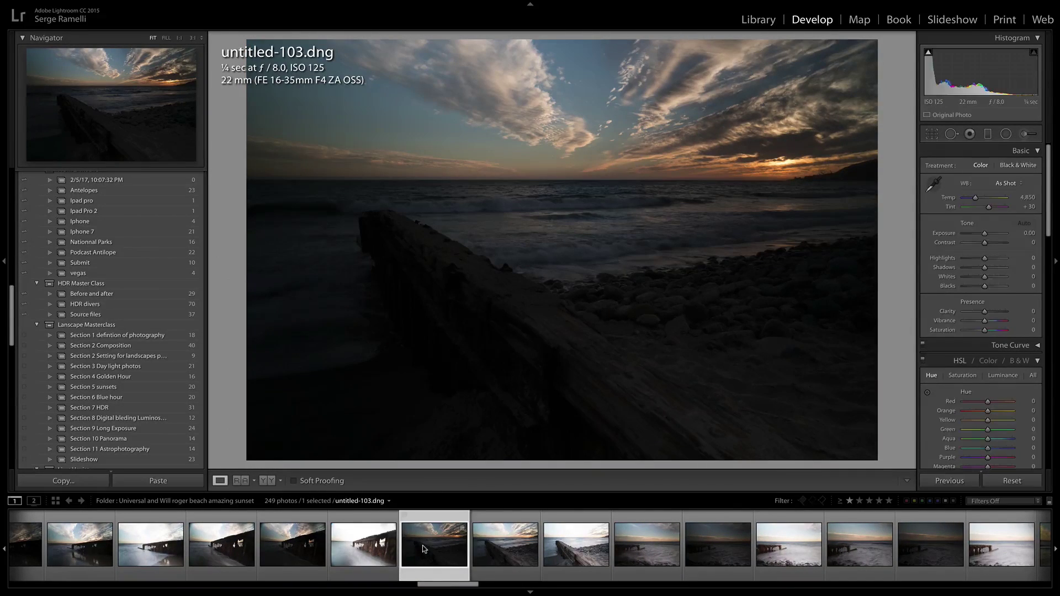
pyautogui.click(495, 542)
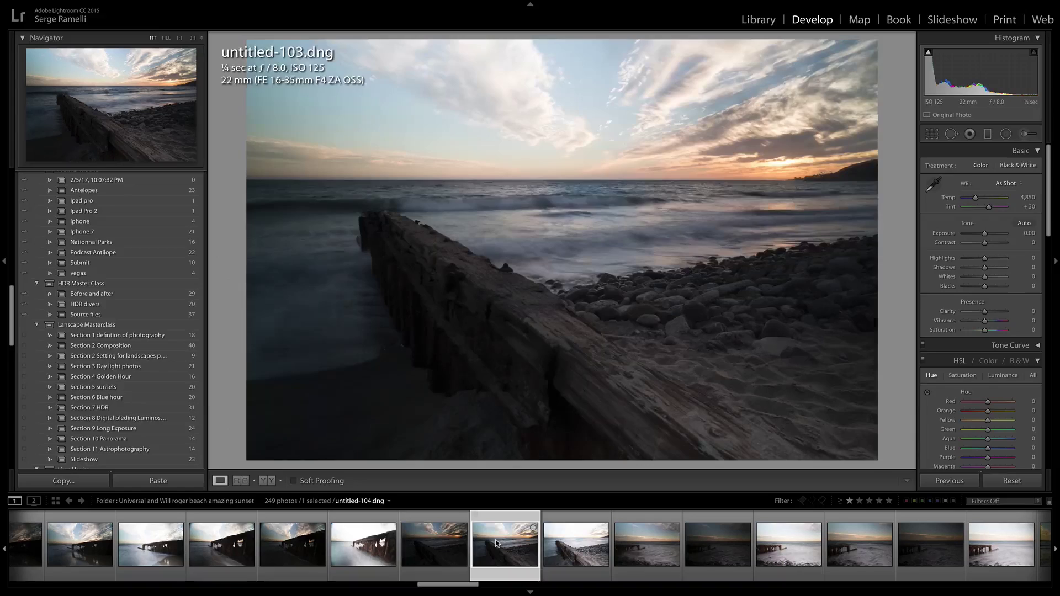
pyautogui.click(562, 543)
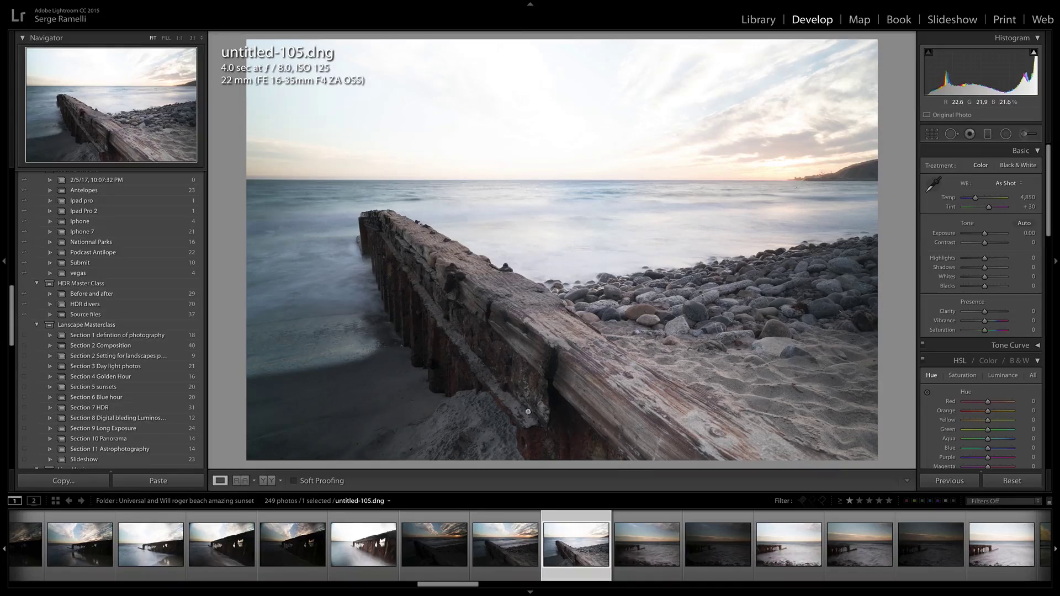
pyautogui.moveTo(464, 586); pyautogui.dragTo(476, 587)
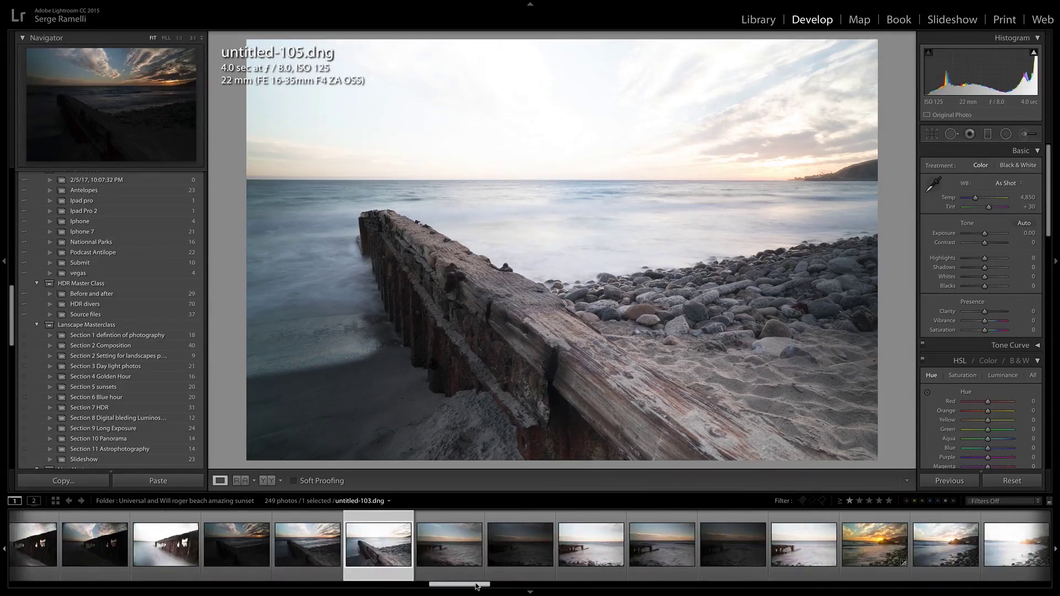
# - View untitled-106, then jump ahead to the golden sunset frame untitled-112
pyautogui.click(460, 545)
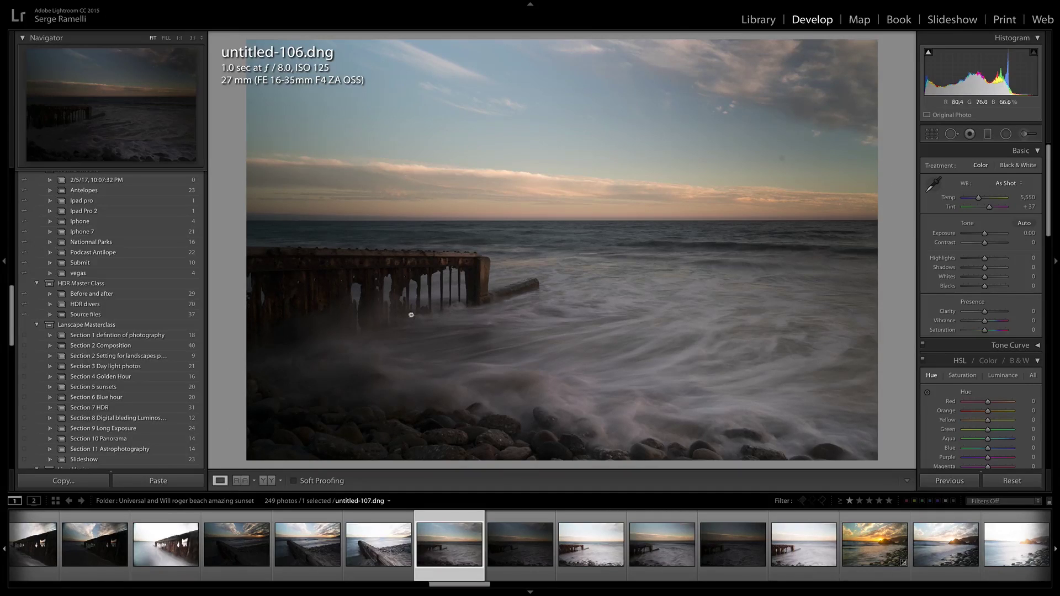
pyautogui.moveTo(473, 590); pyautogui.dragTo(481, 584)
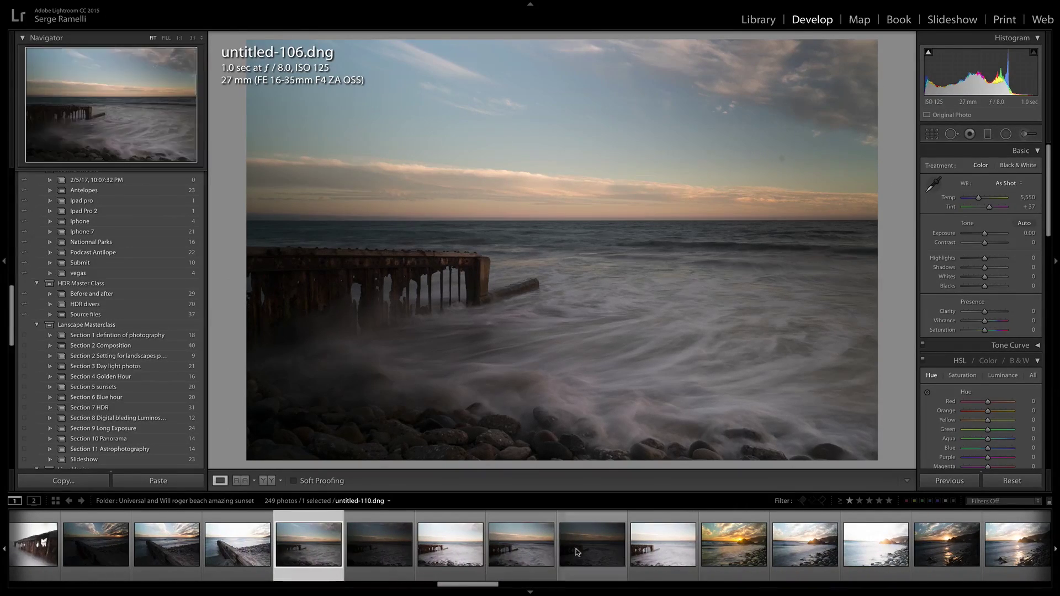
pyautogui.click(737, 541)
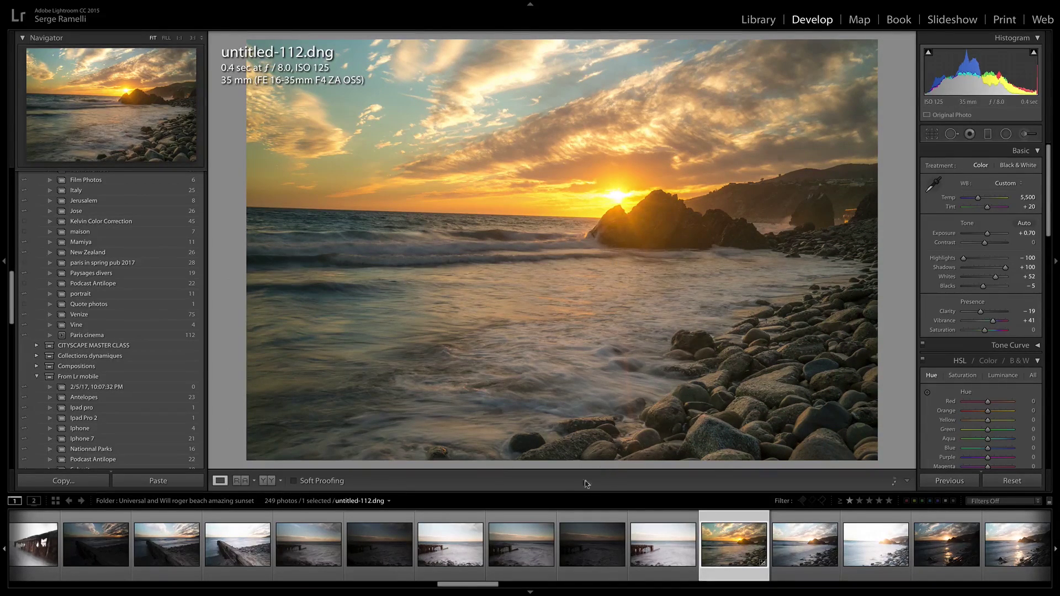
# - Step through untitled-113, 114, 115 and the wide sunset untitled-118, ending on untitled-121
pyautogui.scroll(-5, 485, 563)
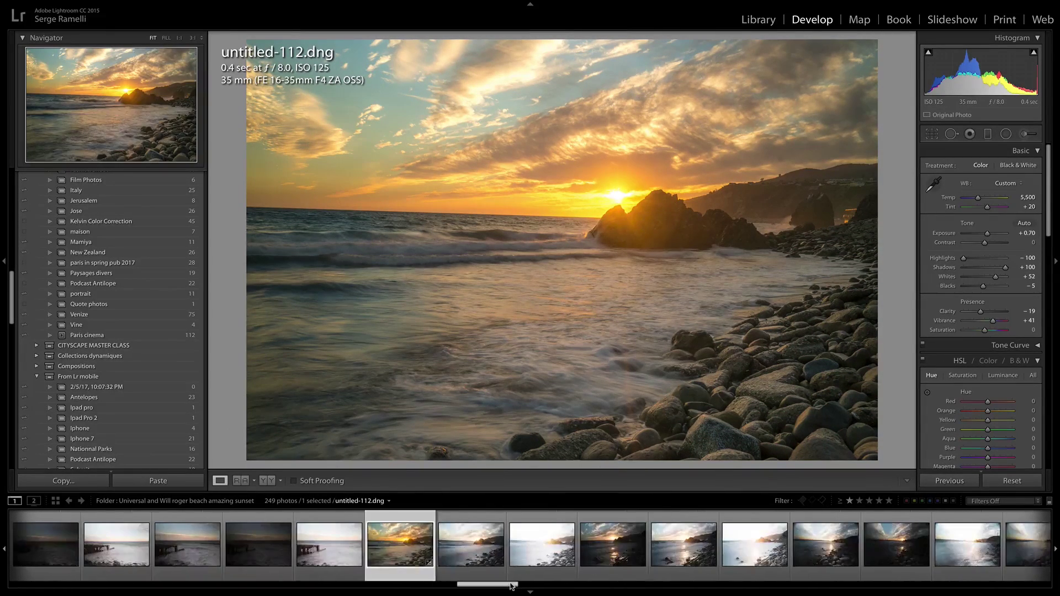
pyautogui.click(485, 563)
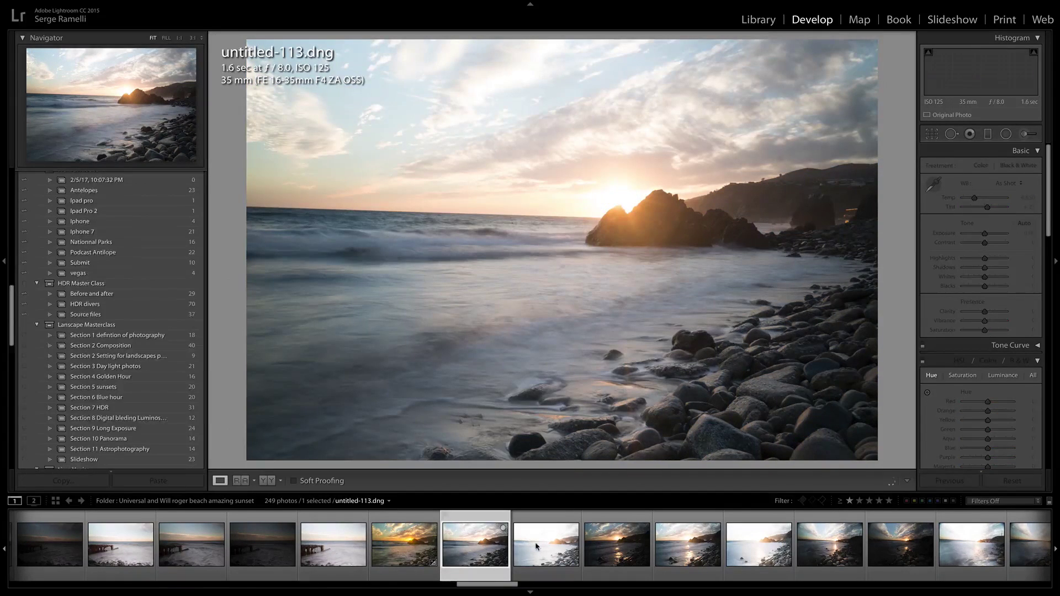
pyautogui.click(535, 542)
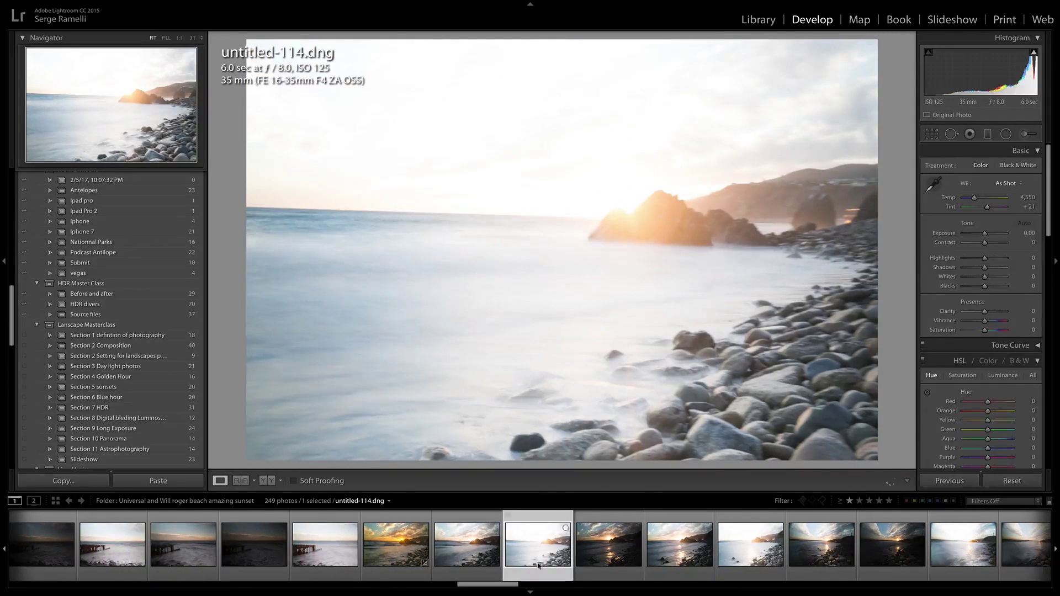
pyautogui.moveTo(489, 589); pyautogui.dragTo(507, 588)
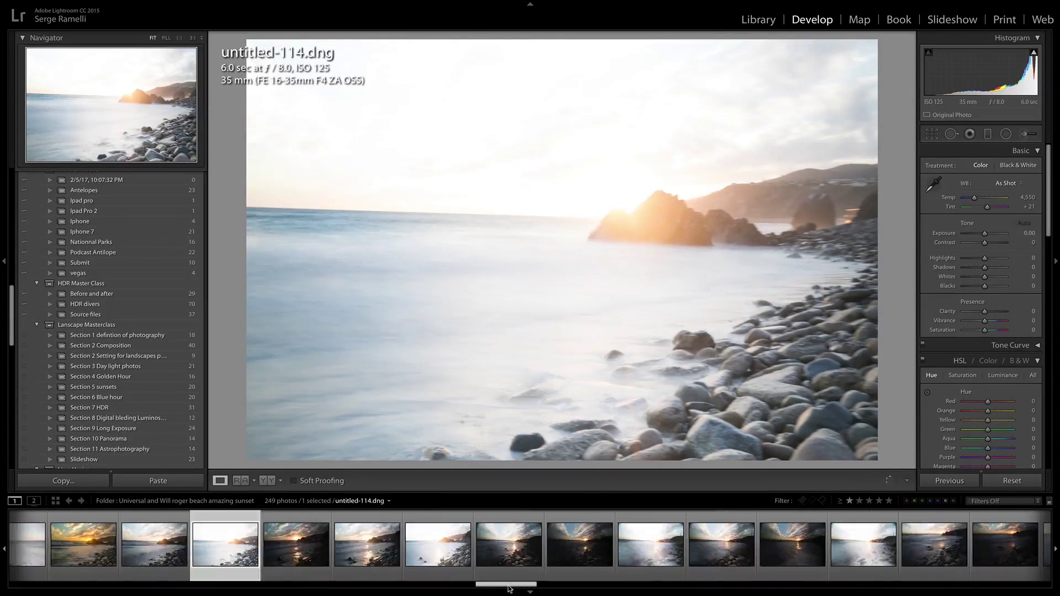
pyautogui.click(301, 544)
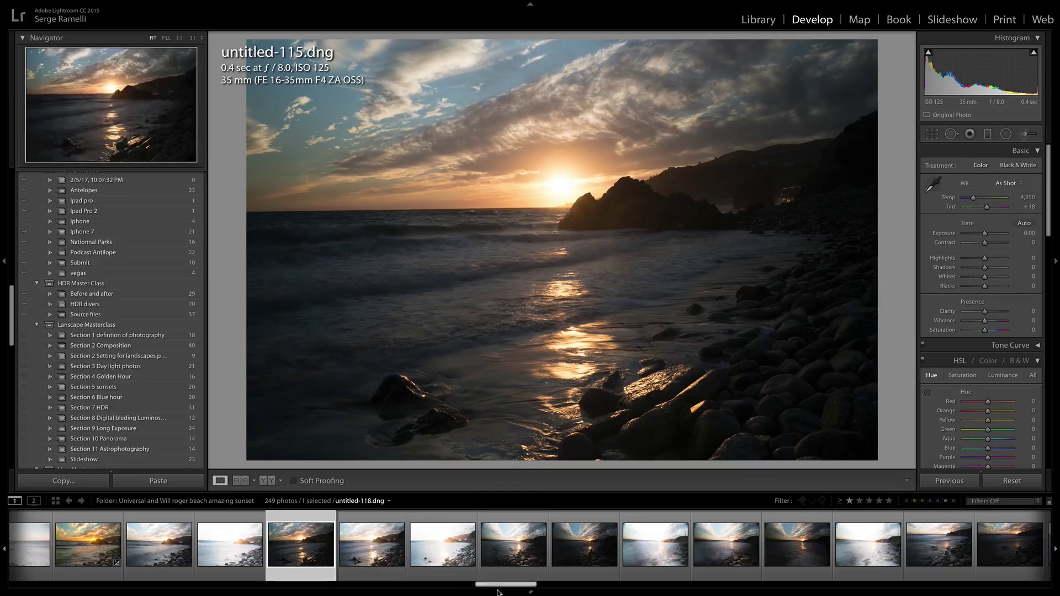
pyautogui.moveTo(501, 587); pyautogui.dragTo(521, 585)
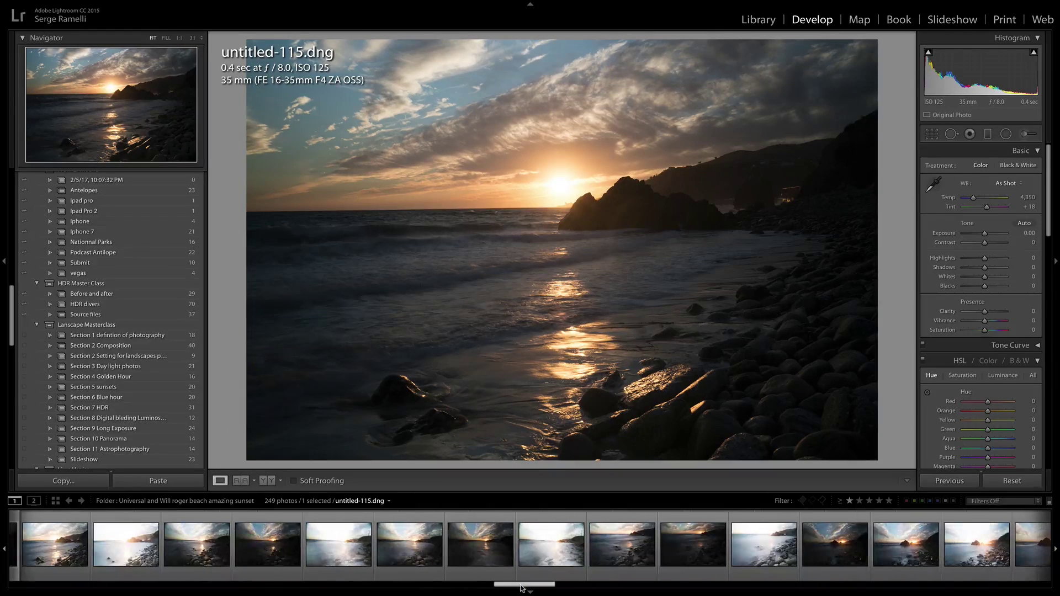
pyautogui.click(221, 554)
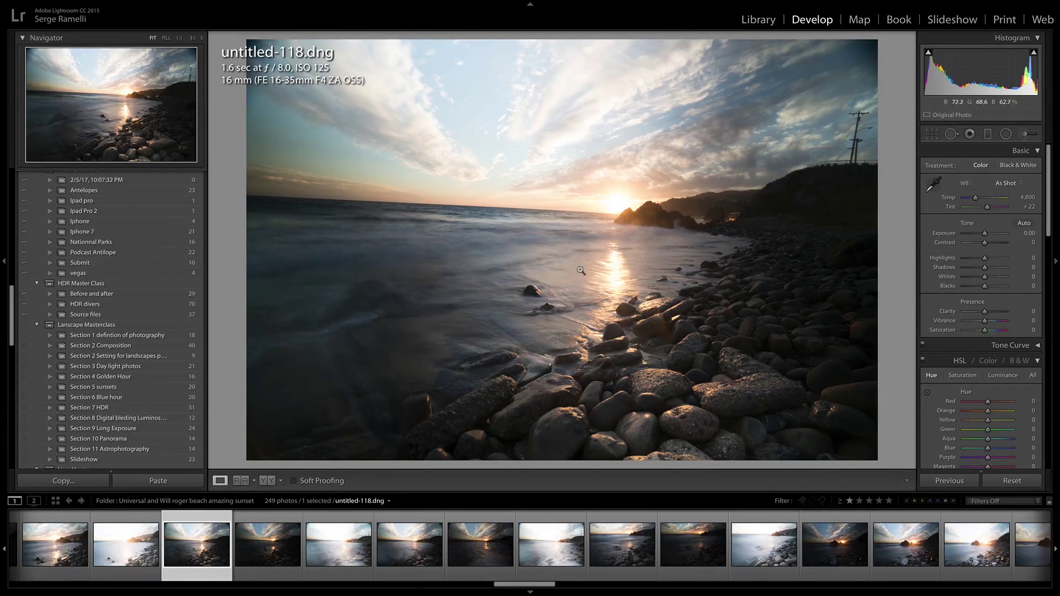
pyautogui.click(406, 545)
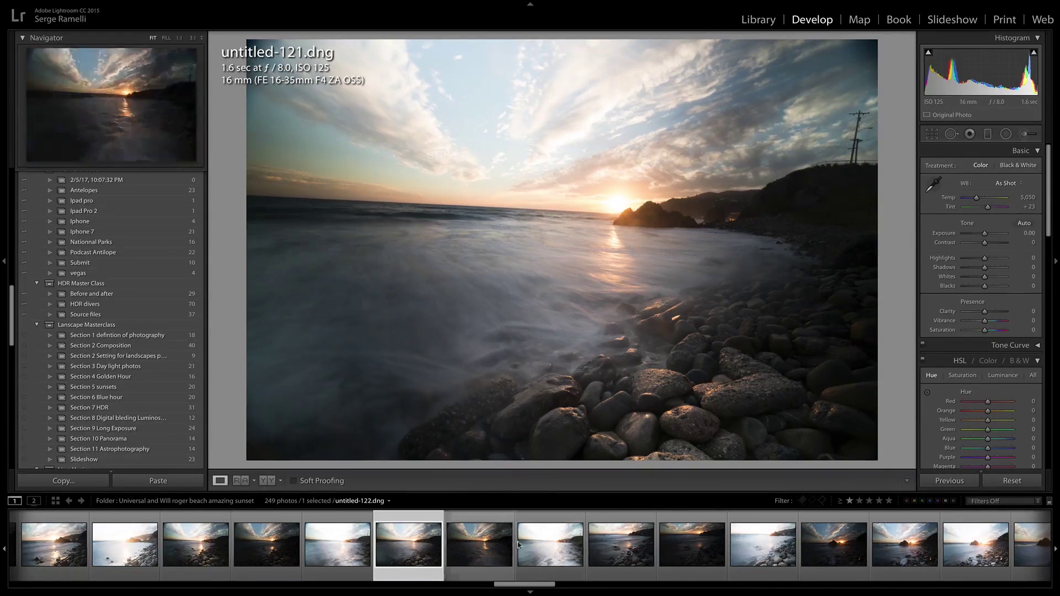
# - Review untitled-124, 125 and the long-exposure 126, then load the two-rock sunset untitled-130
pyautogui.click(617, 546)
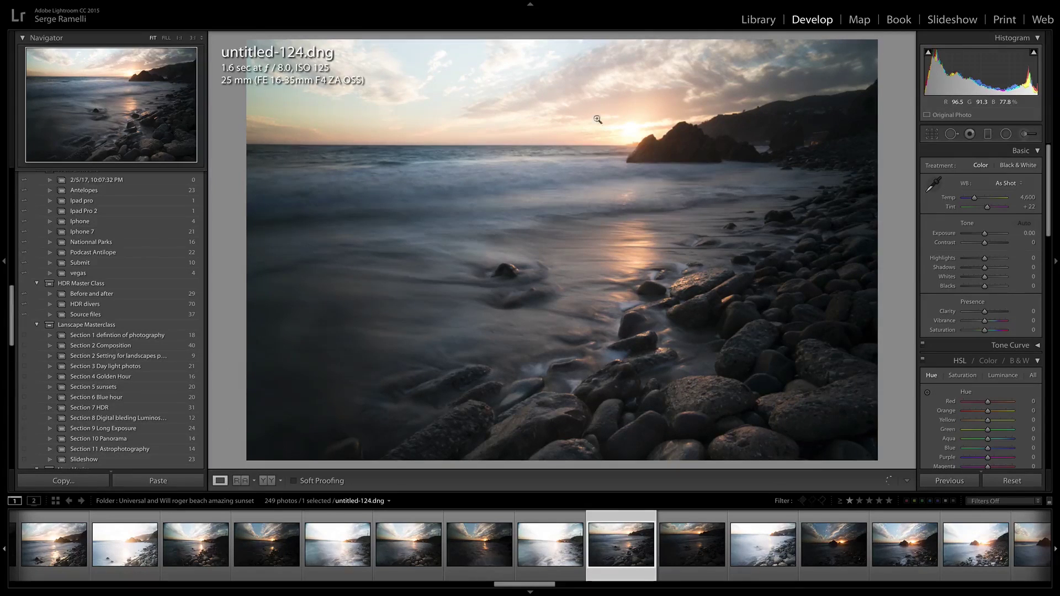
pyautogui.click(682, 545)
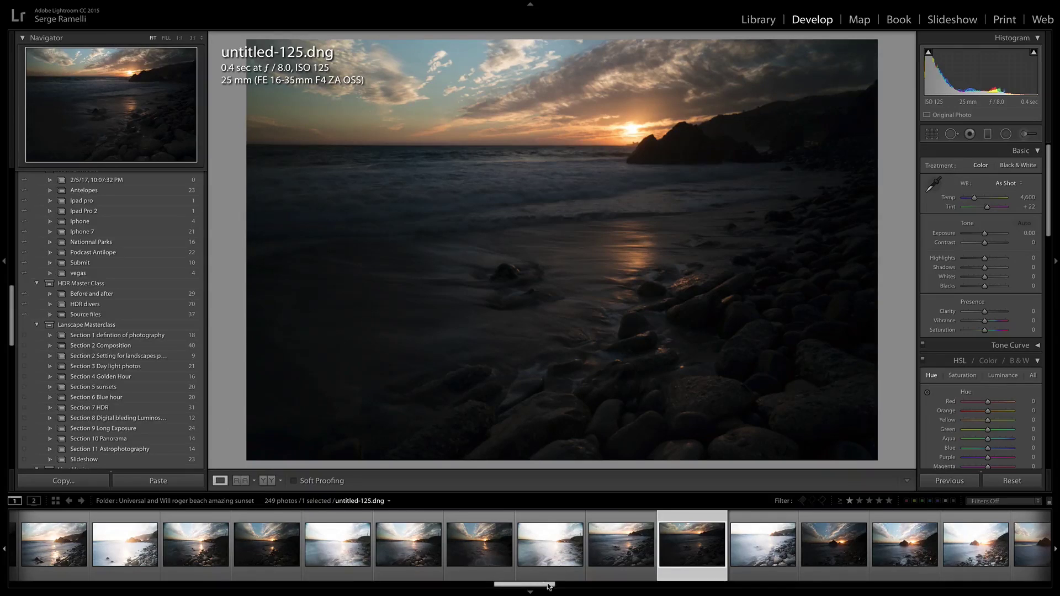
pyautogui.hscroll(3, 568, 586)
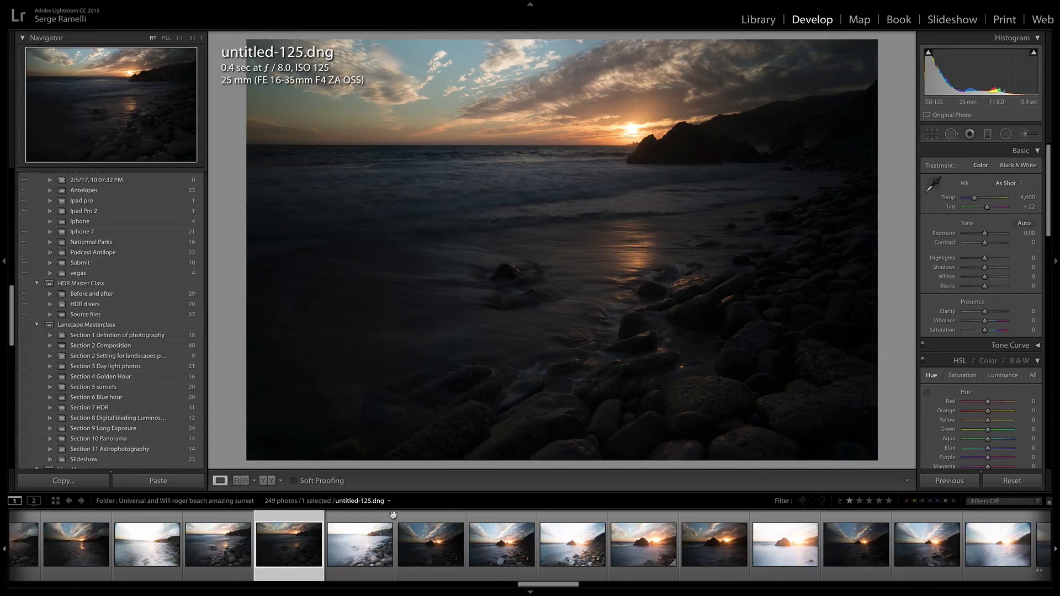
pyautogui.click(360, 550)
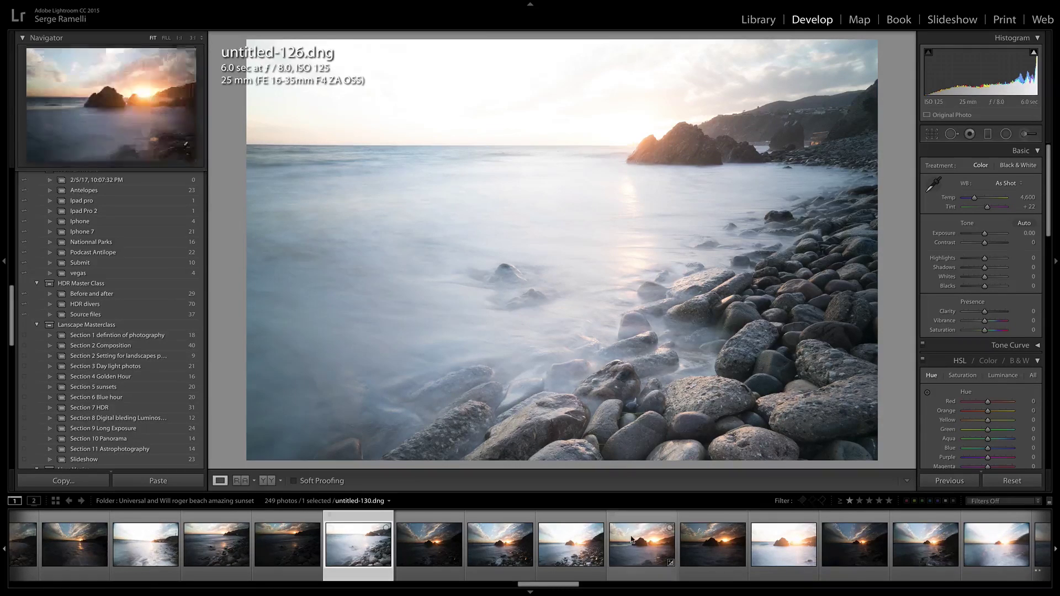
pyautogui.click(636, 537)
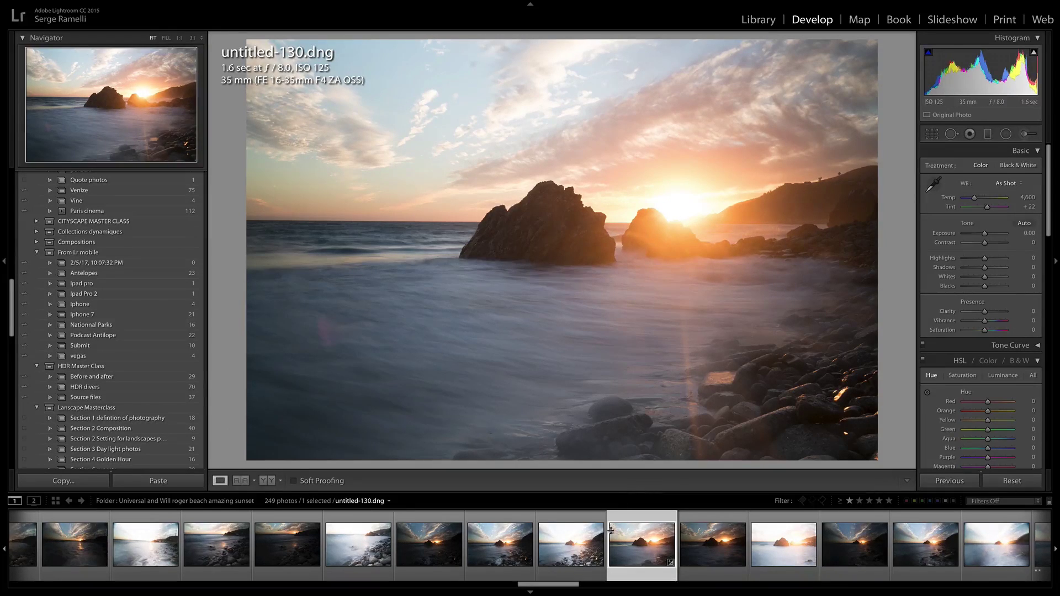
# - Scroll to and open Will Roger Beach-1, then preview the next frame, untitled-137
pyautogui.moveTo(569, 587); pyautogui.dragTo(582, 586)
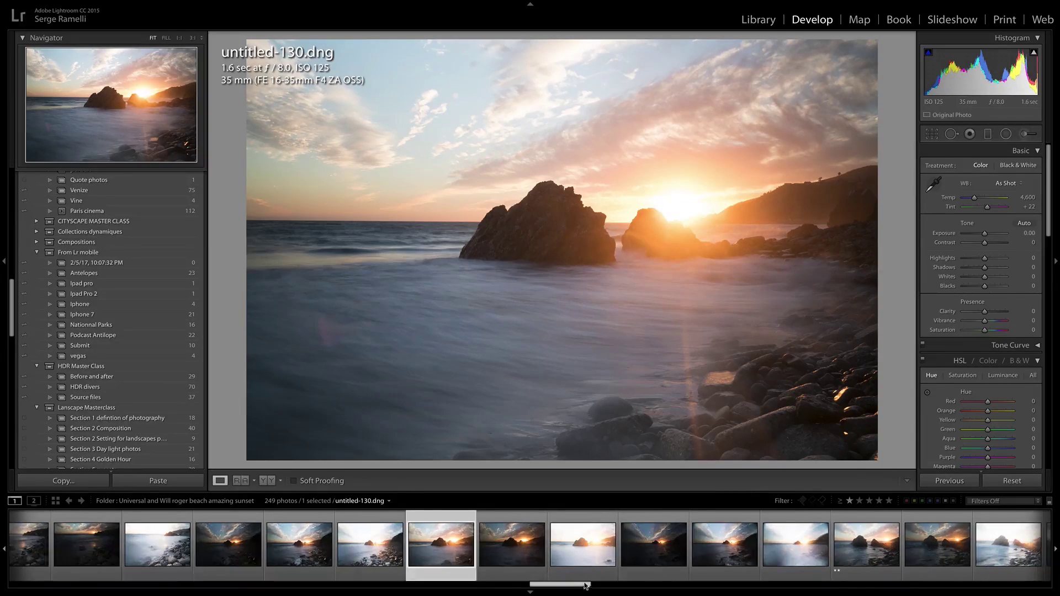
pyautogui.moveTo(581, 586); pyautogui.dragTo(603, 586)
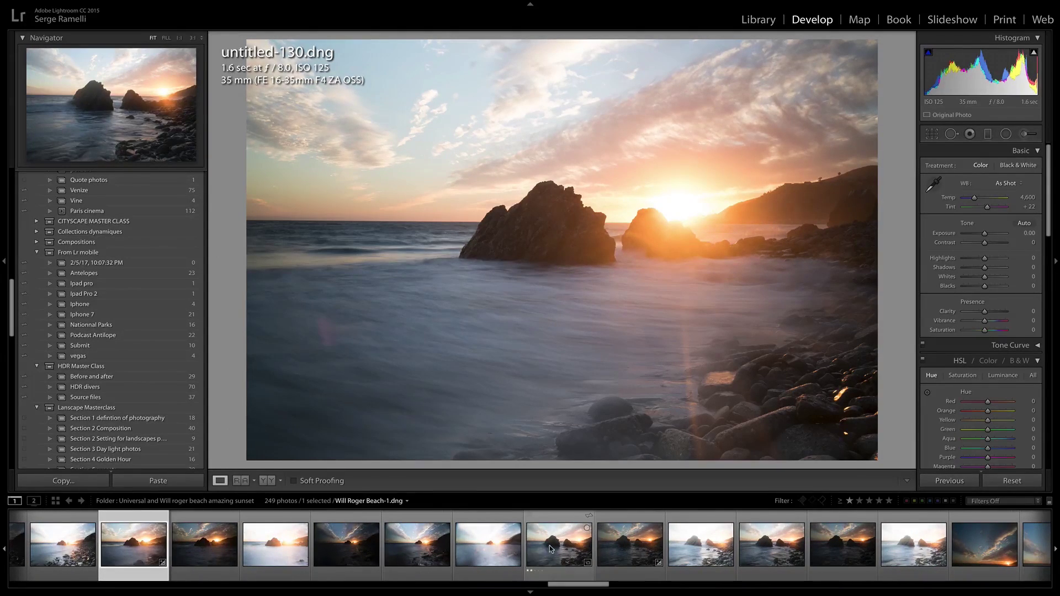
pyautogui.click(552, 557)
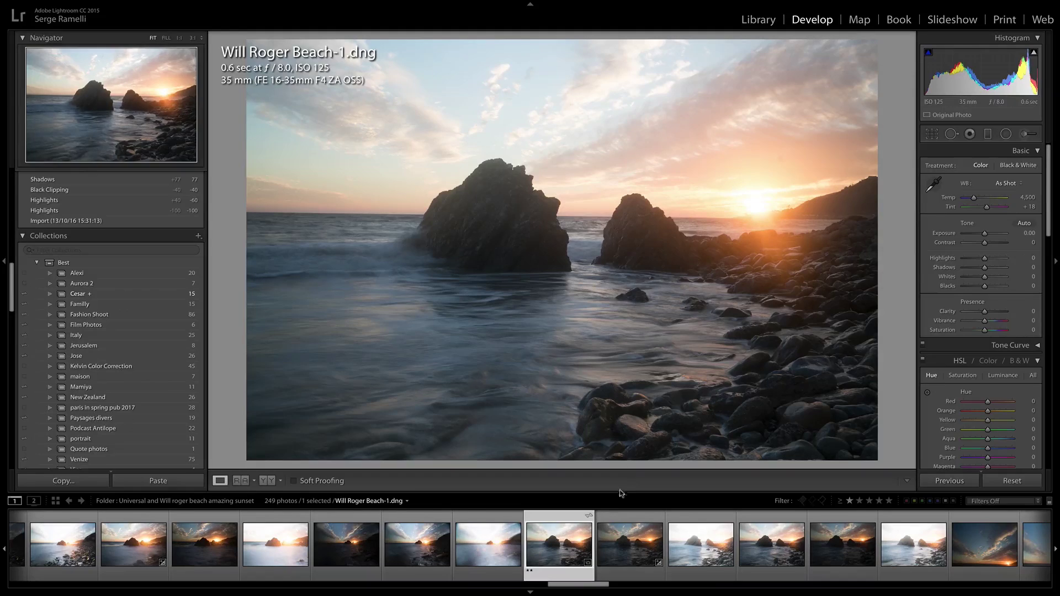
pyautogui.click(627, 541)
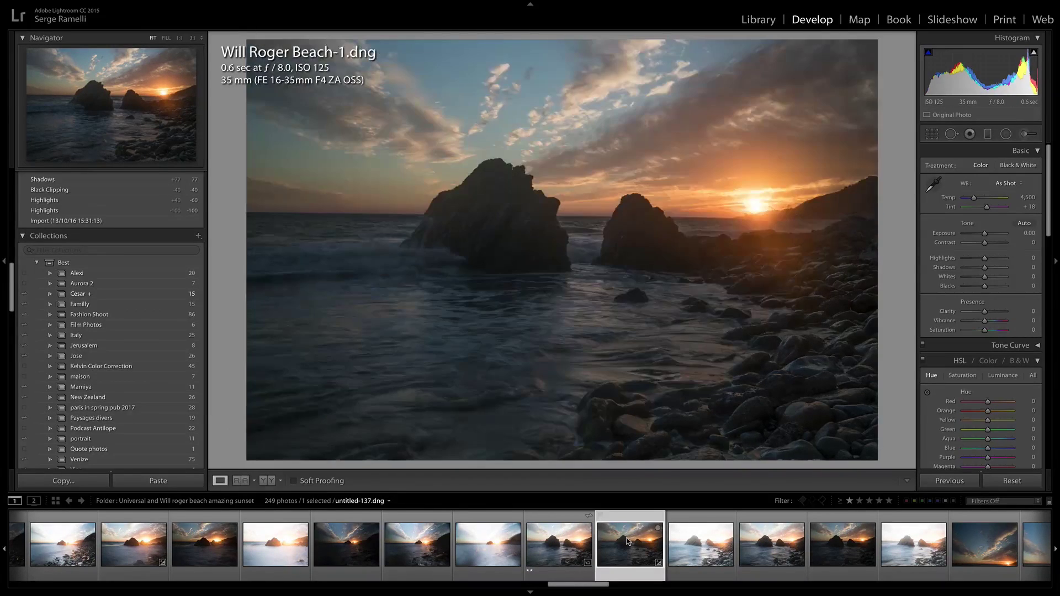
# - Reselect Will Roger Beach-1 and set Highlights -79, Whites +34 and Blacks -34
pyautogui.click(703, 544)
pyautogui.click(554, 545)
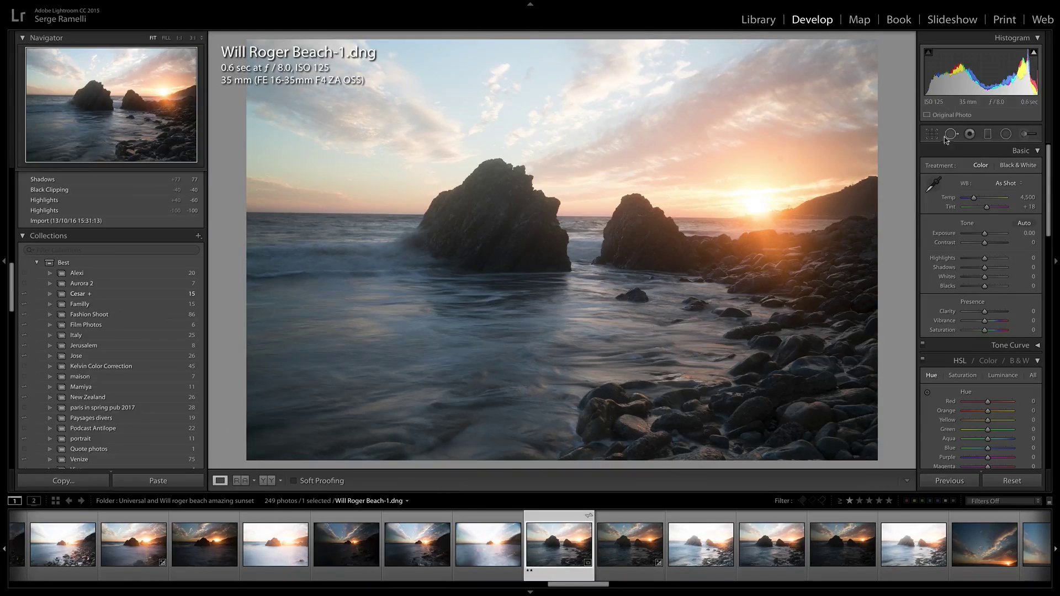
pyautogui.moveTo(984, 258); pyautogui.dragTo(941, 261)
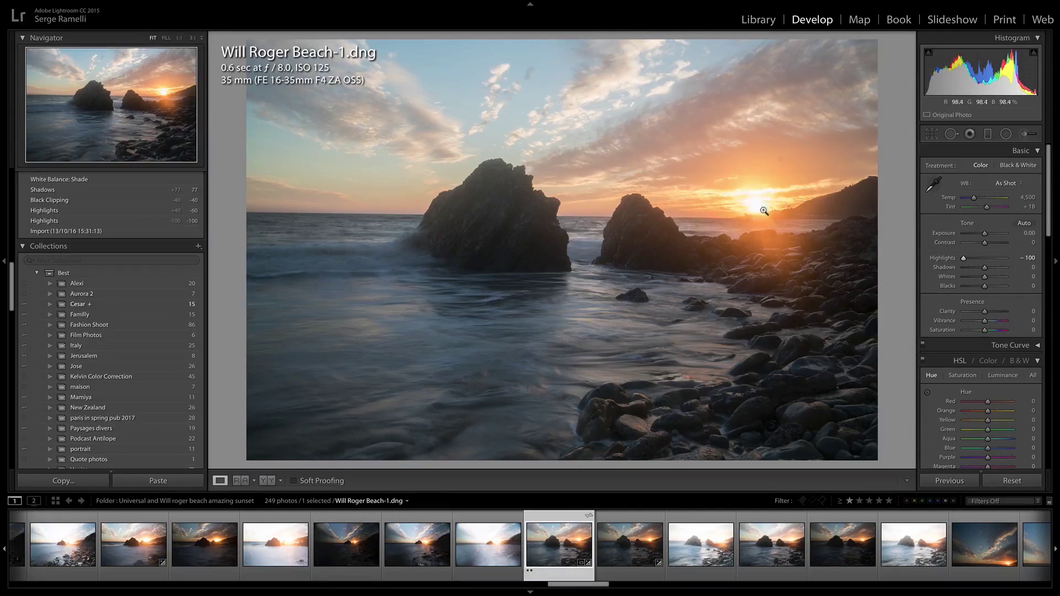
pyautogui.moveTo(964, 258); pyautogui.dragTo(968, 257)
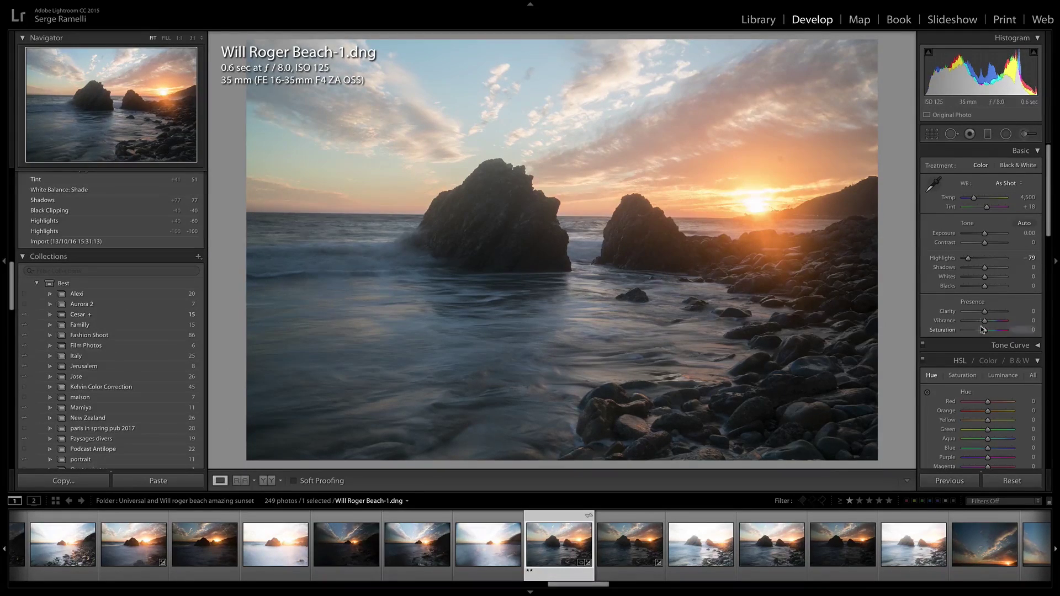
pyautogui.moveTo(984, 286)
pyautogui.mouseDown()
pyautogui.moveTo(975, 286)
pyautogui.moveTo(992, 276)
pyautogui.mouseUp()
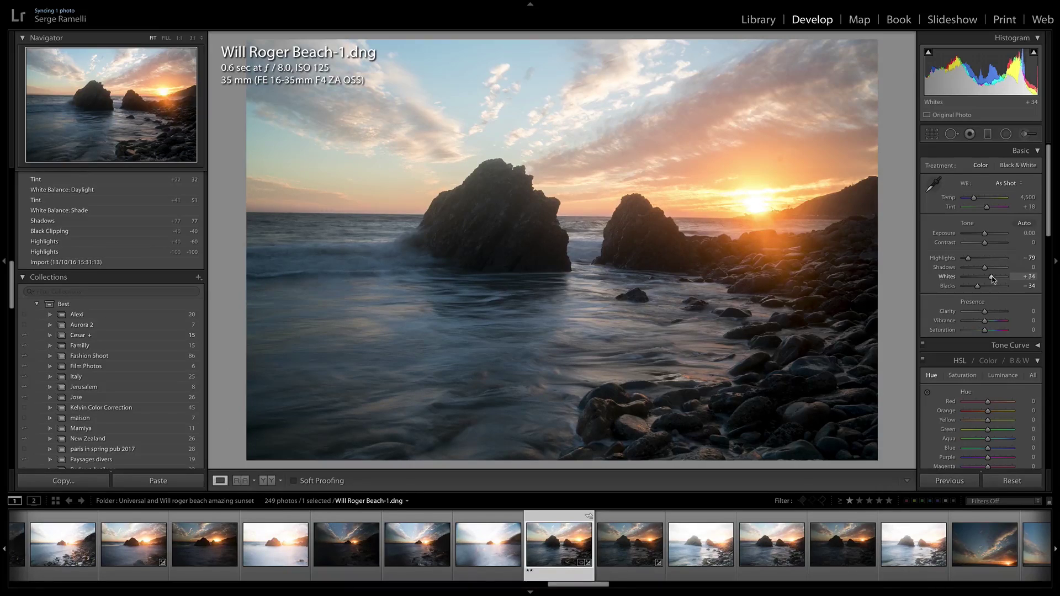
pyautogui.click(951, 133)
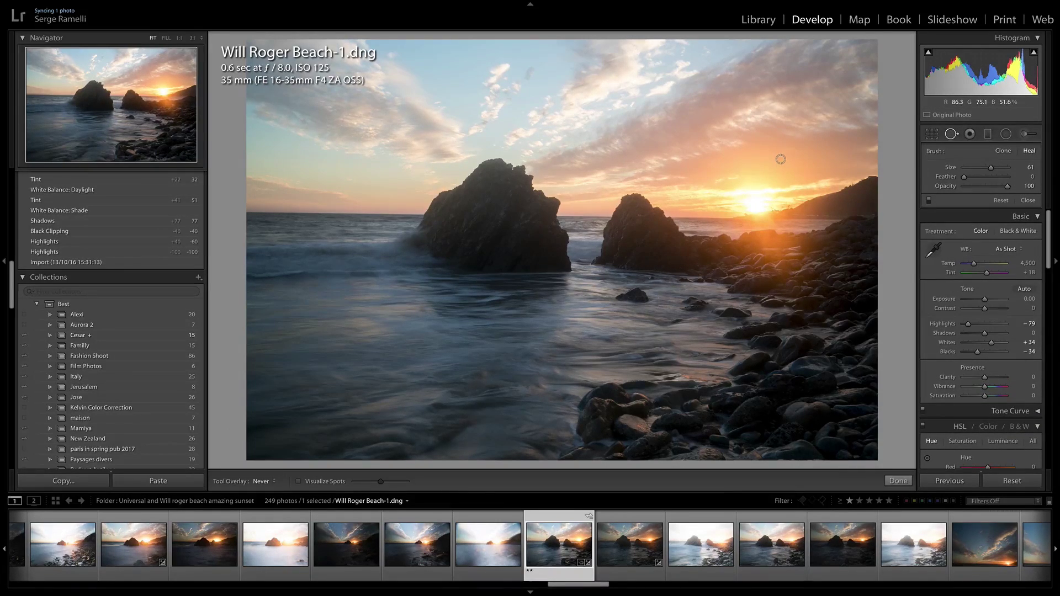
# - Exit Spot Removal unchanged, then add a -1.24 exposure graduated filter over the sky and another over the foreground
pyautogui.scroll(-10, 780, 161)
pyautogui.click(1026, 201)
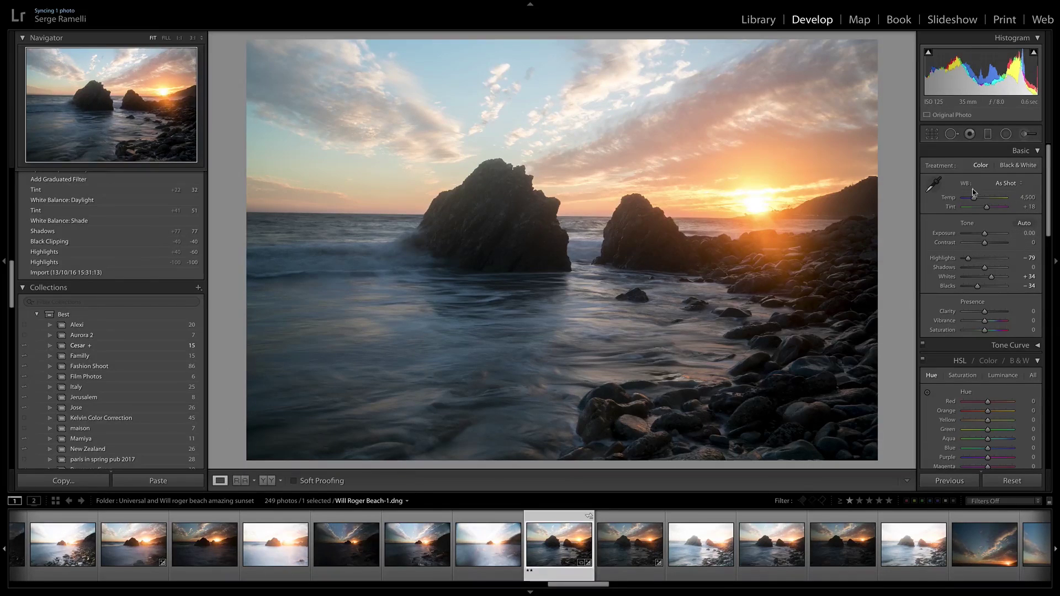
pyautogui.press('m')
pyautogui.moveTo(635, 121); pyautogui.dragTo(636, 227)
pyautogui.click(977, 168)
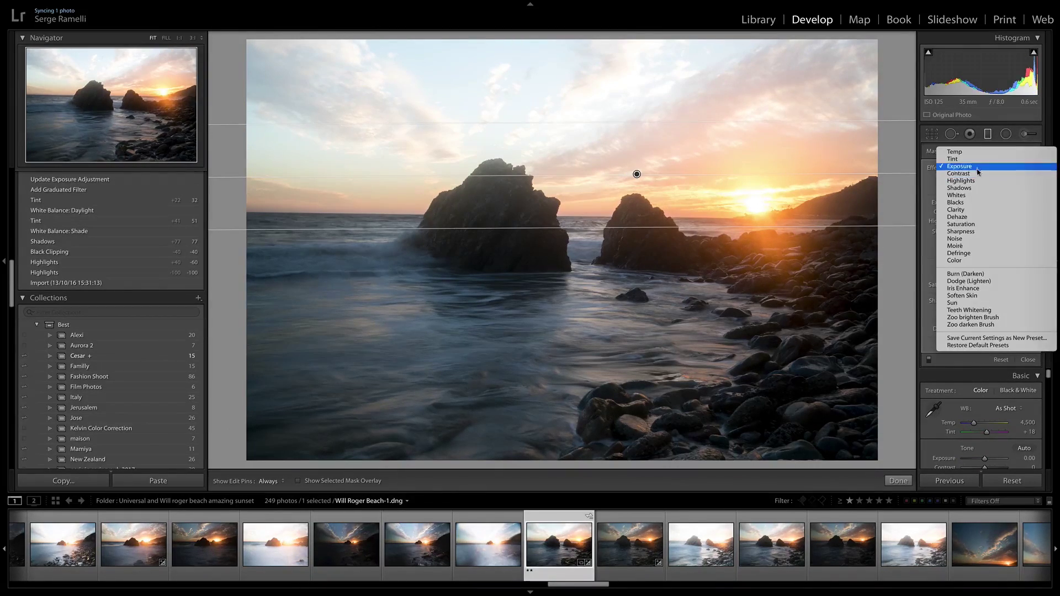
pyautogui.click(978, 167)
pyautogui.moveTo(988, 203); pyautogui.dragTo(976, 206)
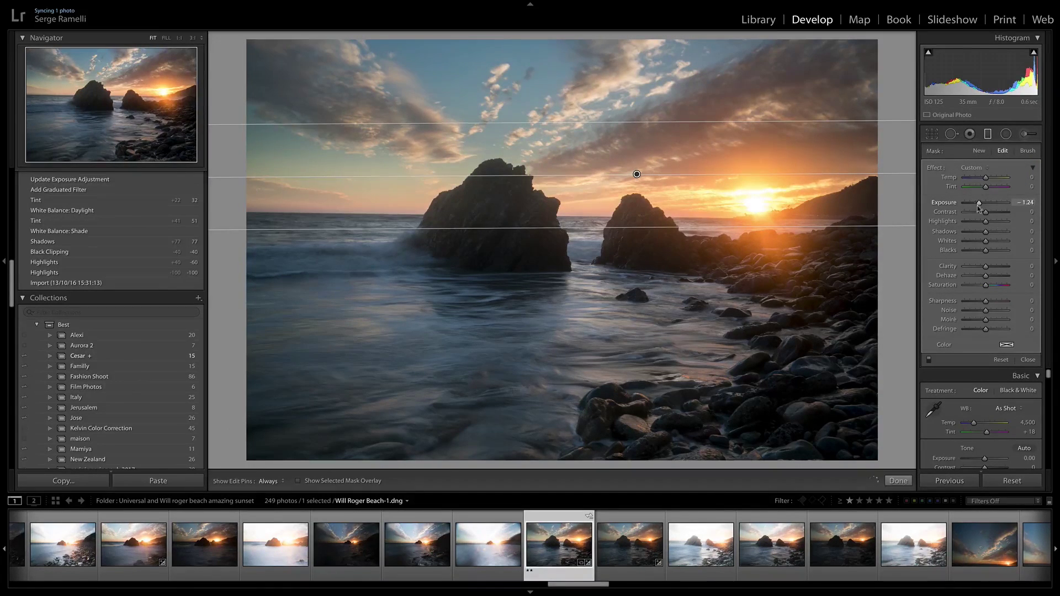
pyautogui.moveTo(584, 407); pyautogui.dragTo(598, 317)
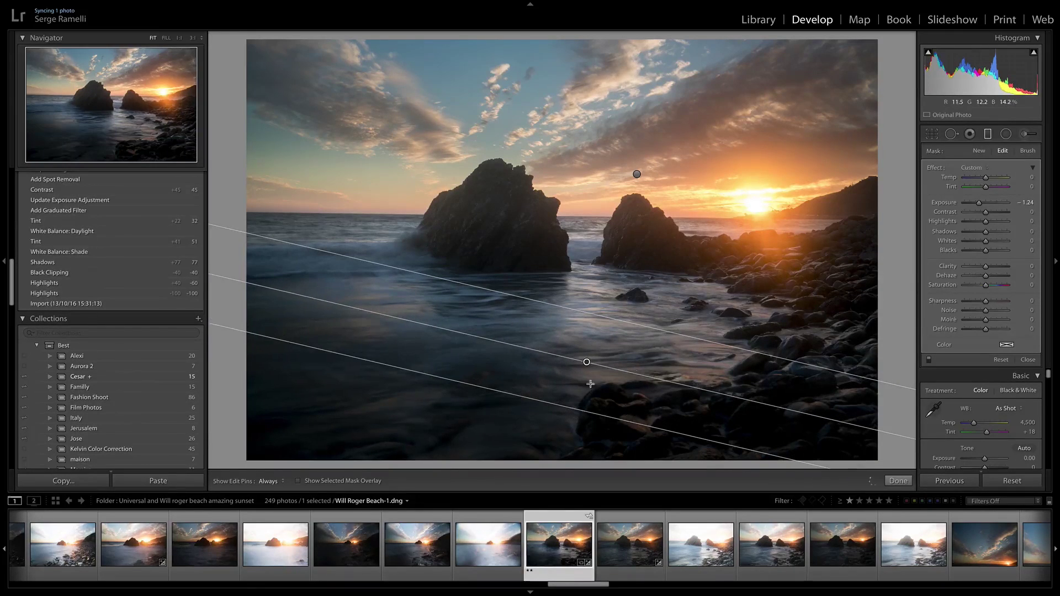
pyautogui.click(898, 481)
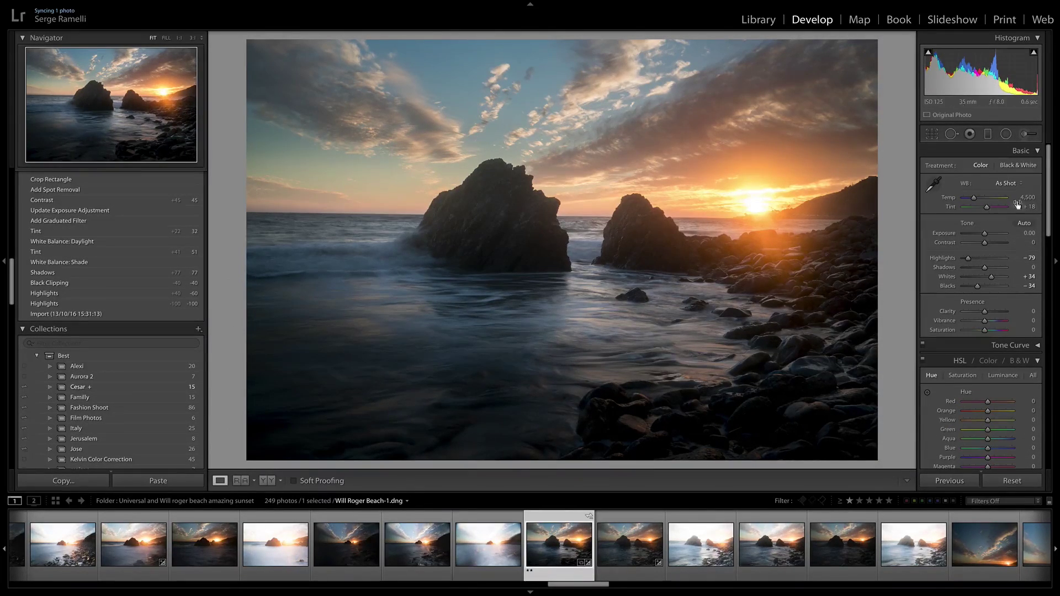
# - Set Daylight white balance (Temp 5,500) with Tint +25, then move on to untitled-137
pyautogui.click(1006, 183)
pyautogui.click(1004, 196)
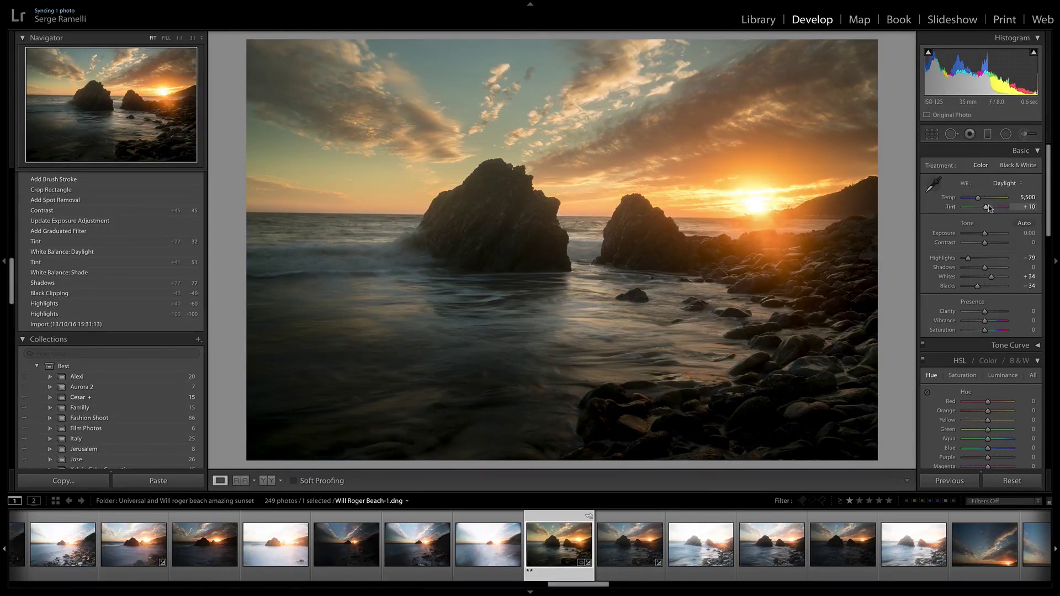
pyautogui.moveTo(986, 207); pyautogui.dragTo(987, 207)
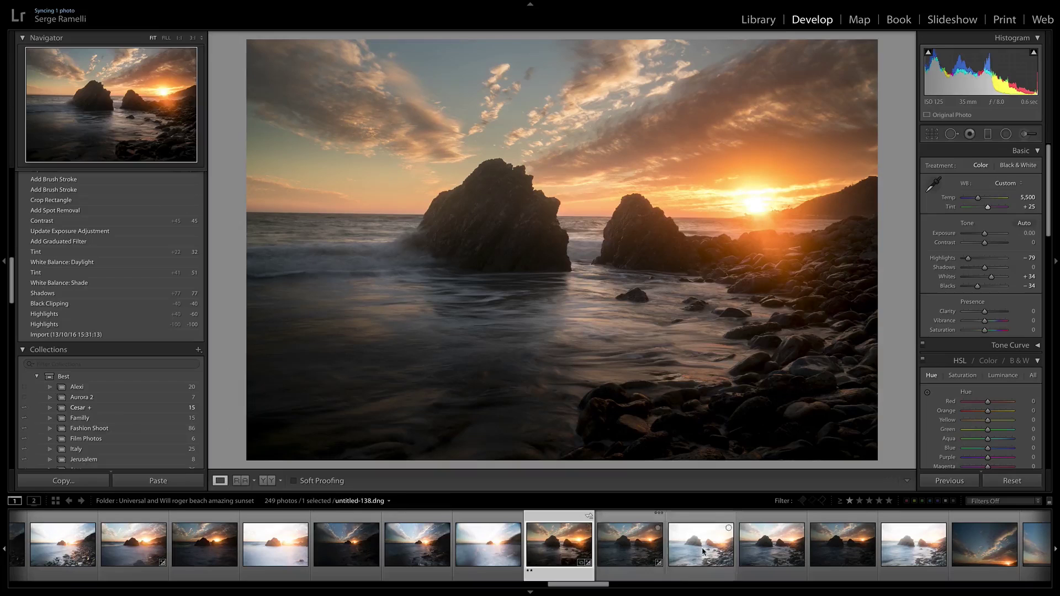
pyautogui.click(623, 547)
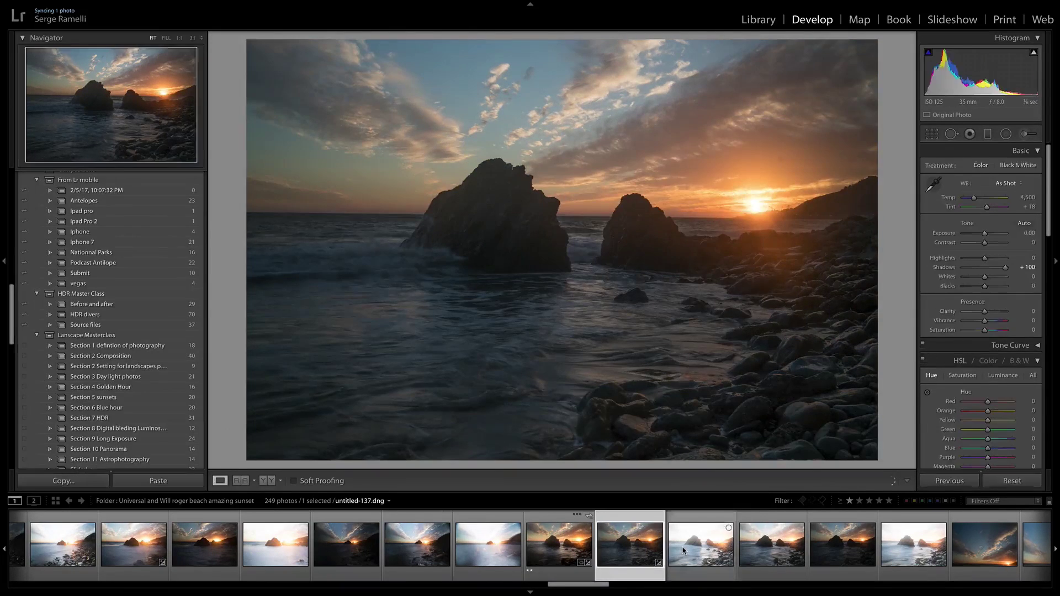
# - Copy Will Roger Beach-1's develop settings after comparing neighbours, then move on to untitled-142
pyautogui.click(683, 551)
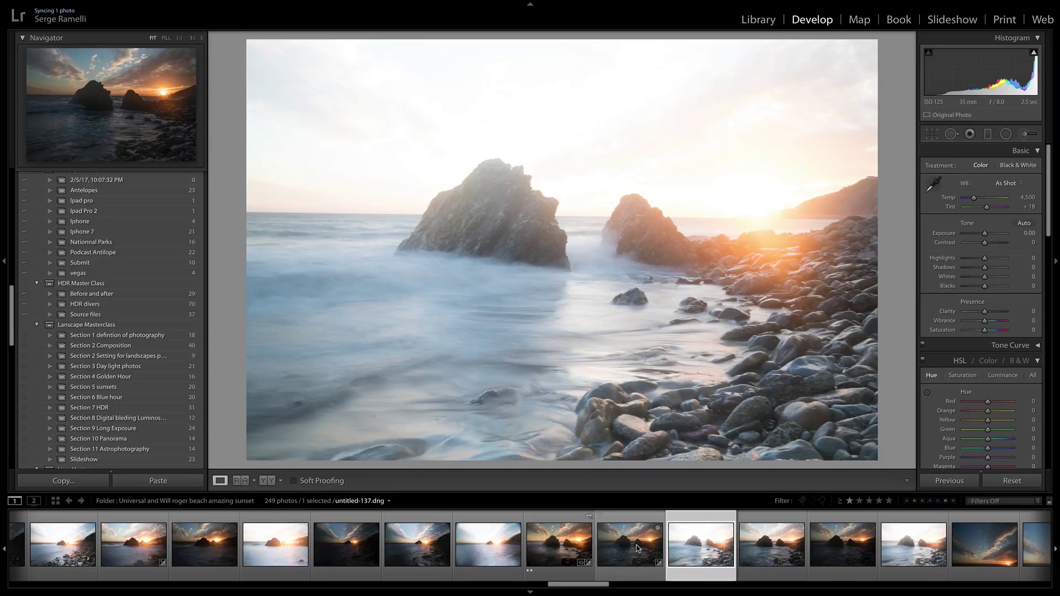
pyautogui.click(638, 548)
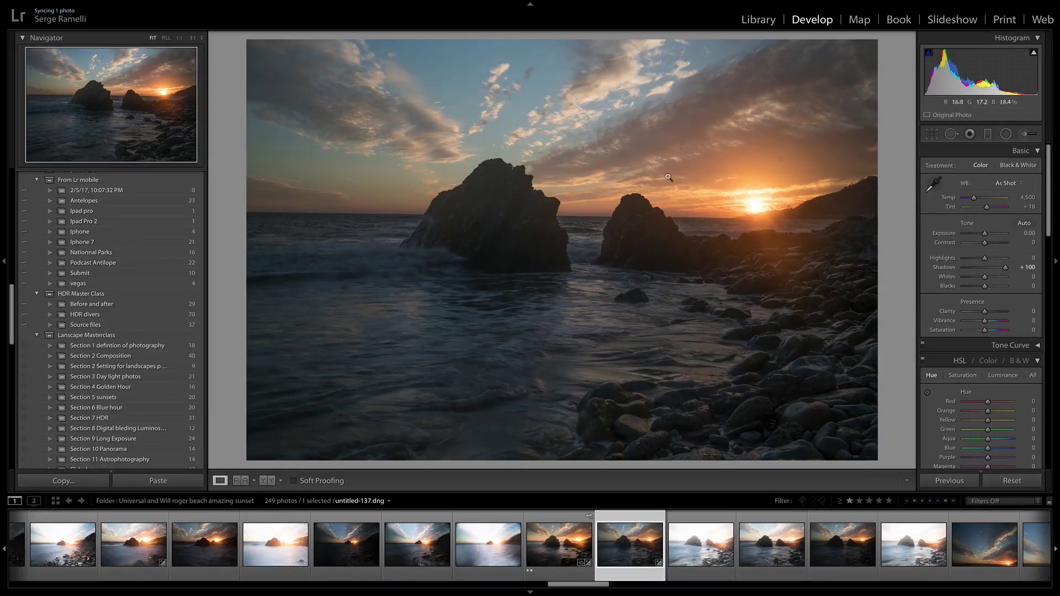
pyautogui.click(547, 554)
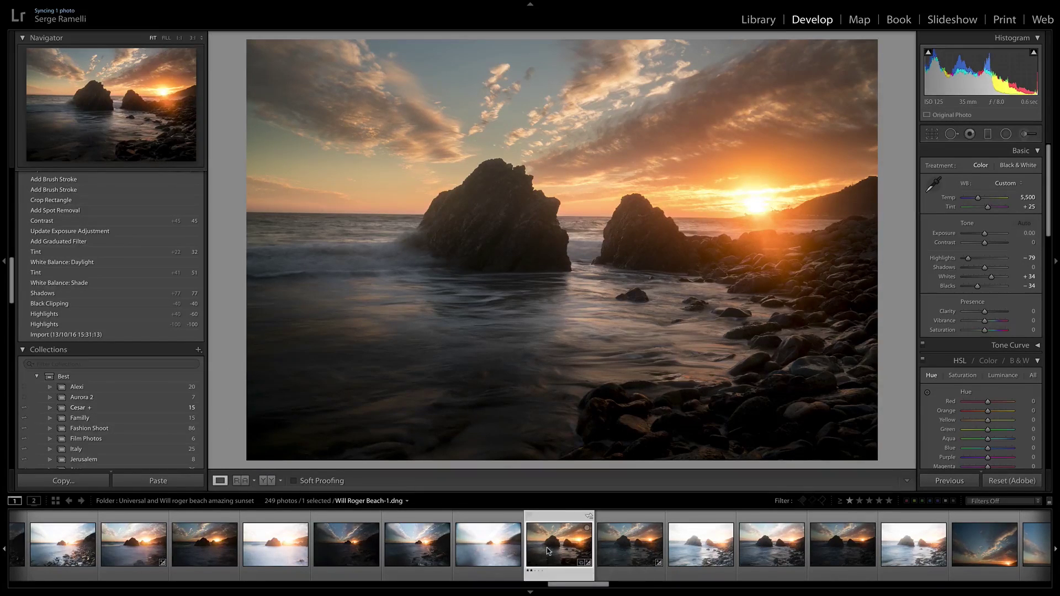
pyautogui.press('super+shift+c')
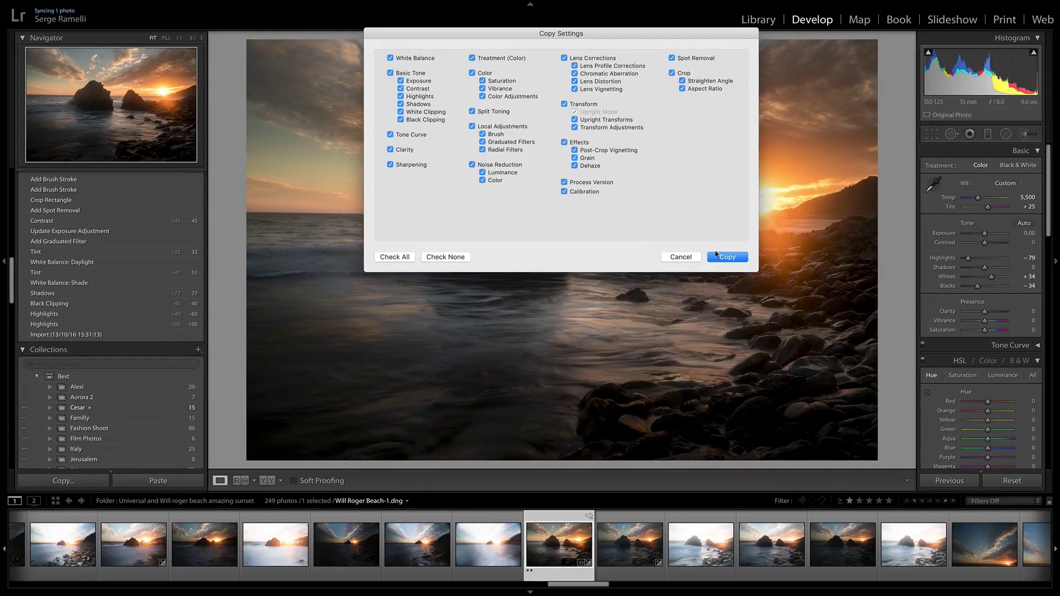
pyautogui.click(718, 256)
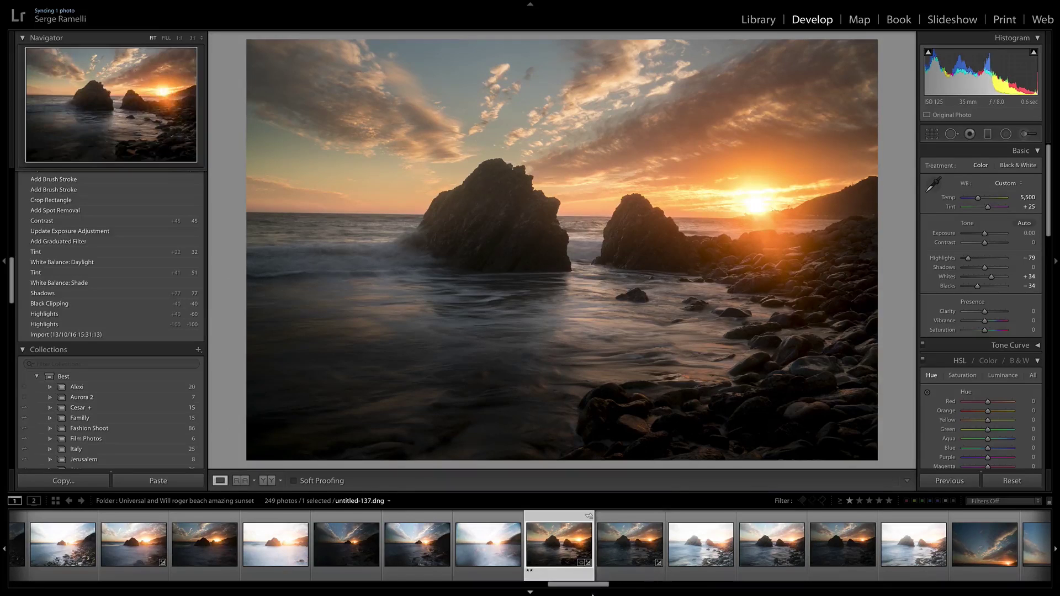
pyautogui.moveTo(600, 588); pyautogui.dragTo(617, 581)
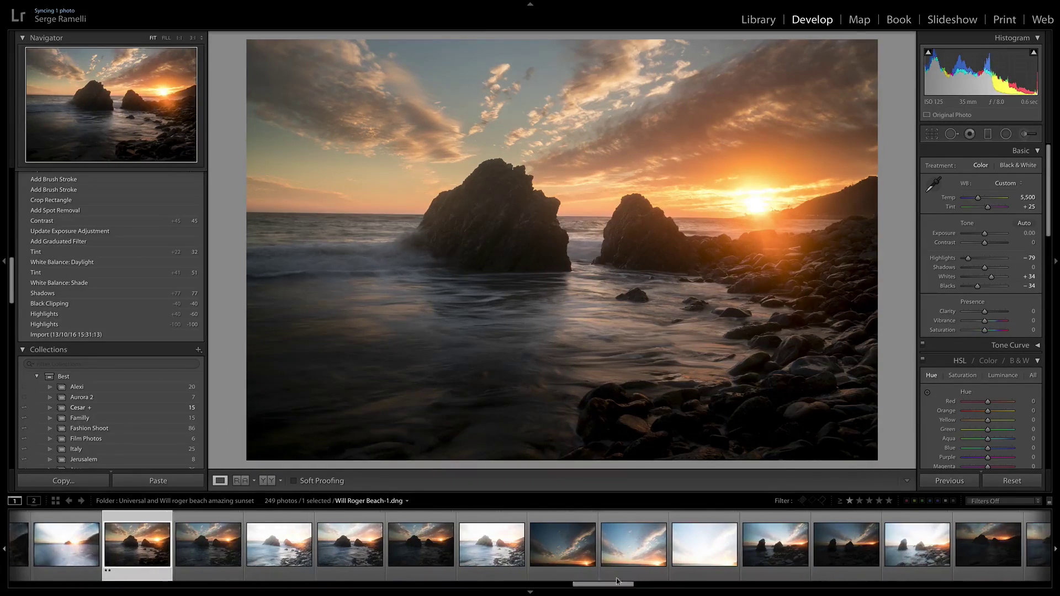
pyautogui.click(571, 545)
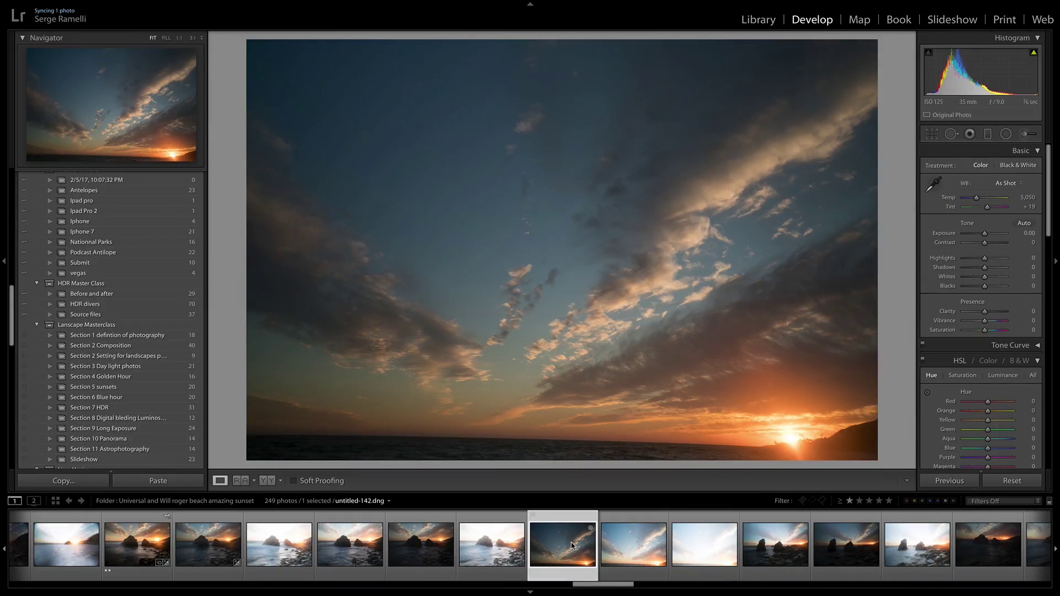
# - Load the two-rock sunset untitled-154 and paste the copied develop settings onto it
pyautogui.click(776, 546)
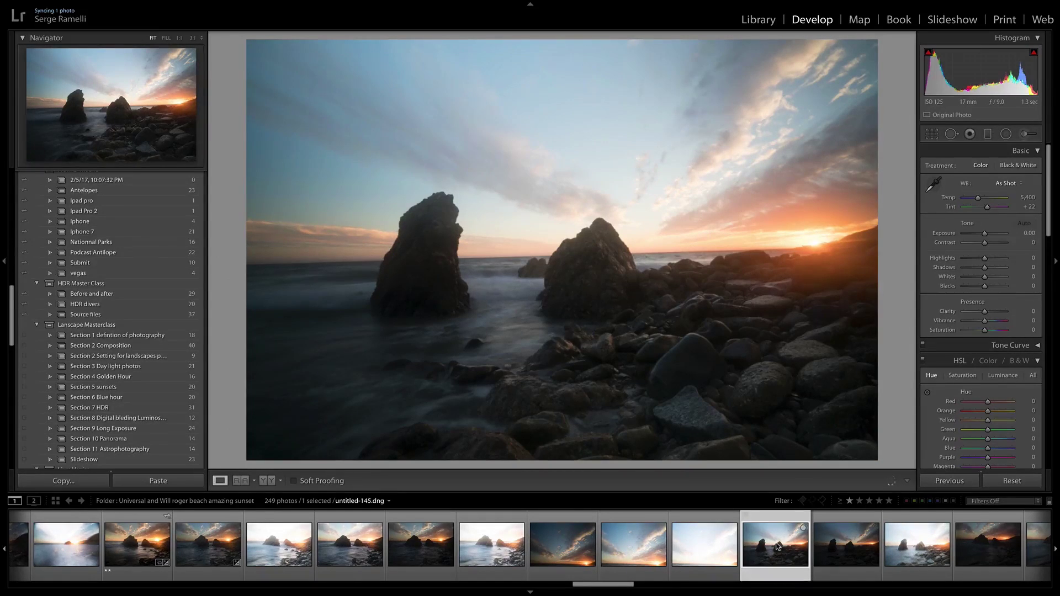
pyautogui.moveTo(609, 587); pyautogui.dragTo(660, 587)
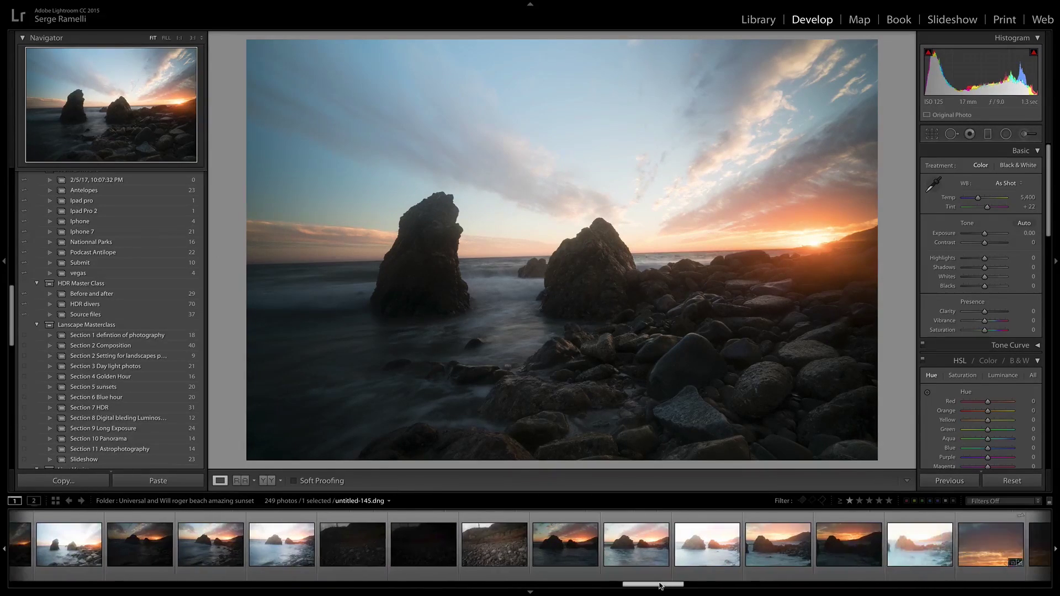
pyautogui.click(594, 551)
pyautogui.click(589, 549)
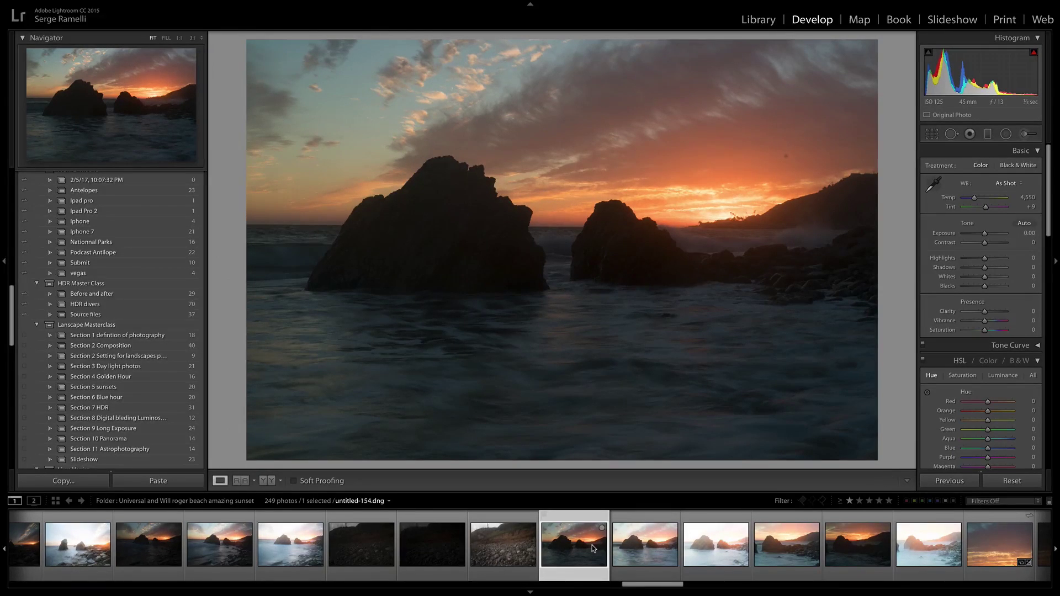
pyautogui.hotkey('ctrl', 'shift', 'v')
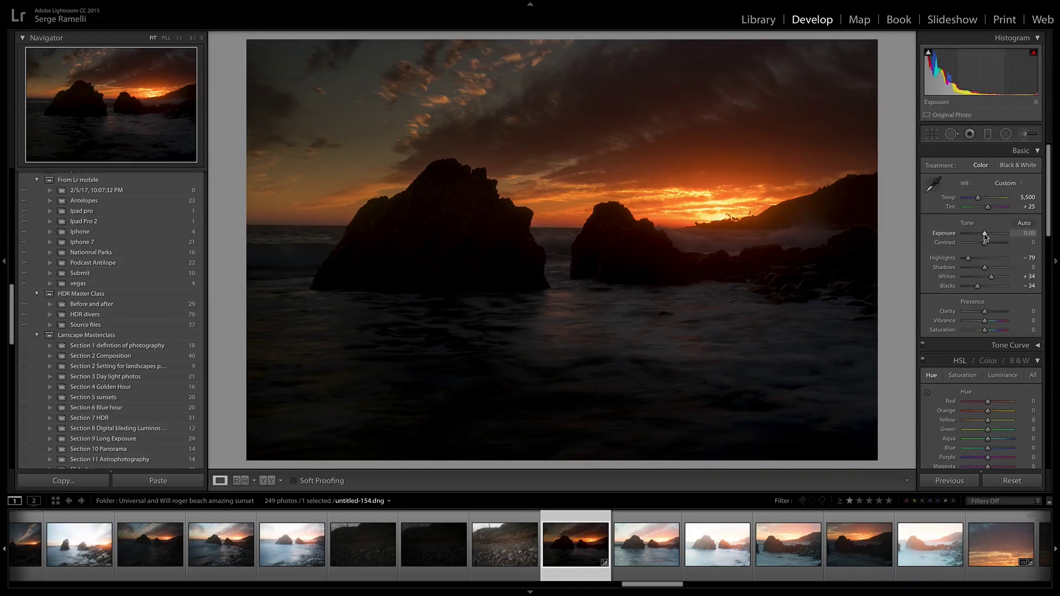
# - Raise untitled-154's Exposure to +0.80 and Blacks to −14, then open the foggy untitled-156
pyautogui.moveTo(985, 234); pyautogui.dragTo(987, 233)
pyautogui.moveTo(977, 286); pyautogui.dragTo(995, 279)
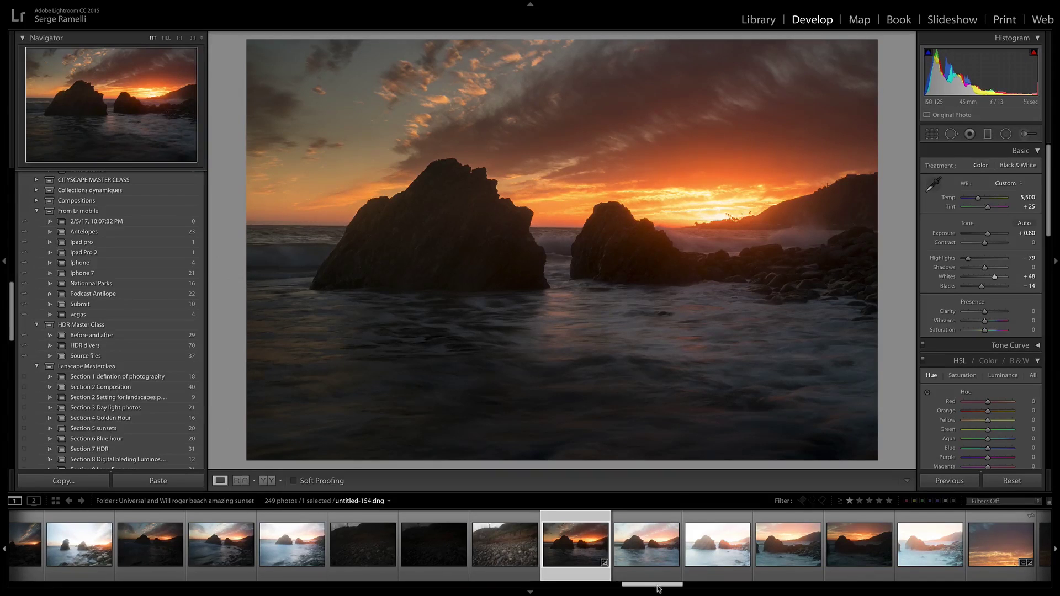
pyautogui.moveTo(657, 589); pyautogui.dragTo(663, 589)
pyautogui.click(611, 562)
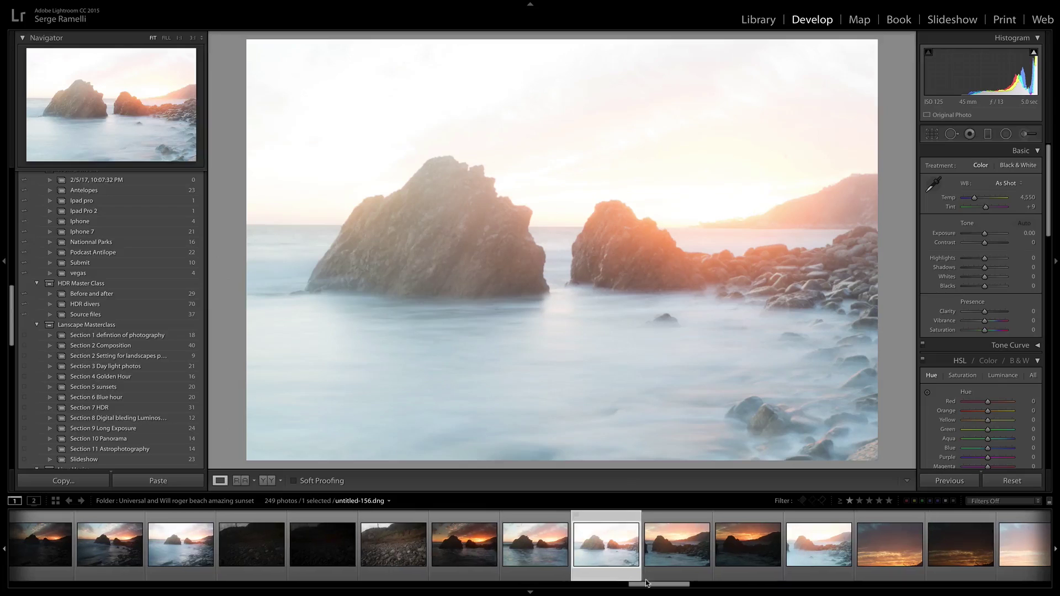
# - Browse the filmstrip past the sunset sky photo to the pier shots
pyautogui.moveTo(651, 586); pyautogui.dragTo(665, 588)
pyautogui.click(646, 563)
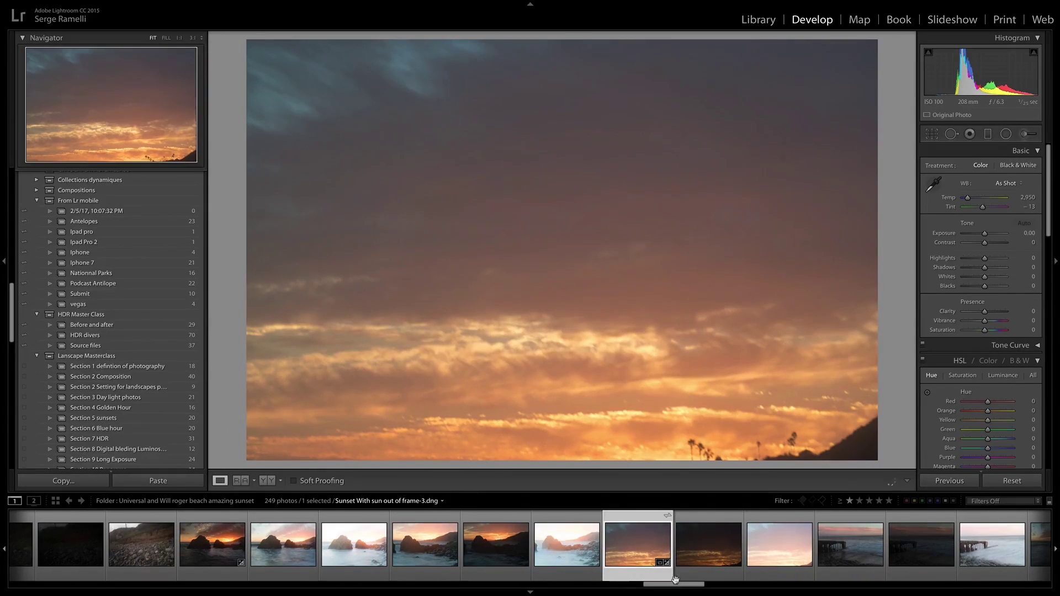
pyautogui.moveTo(679, 588); pyautogui.dragTo(716, 588)
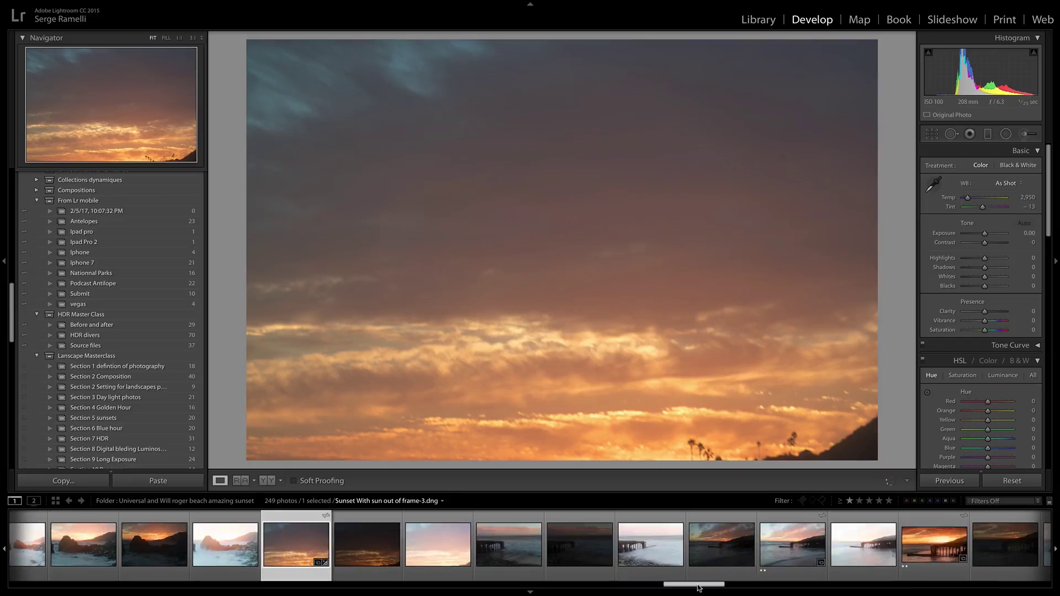
pyautogui.click(520, 546)
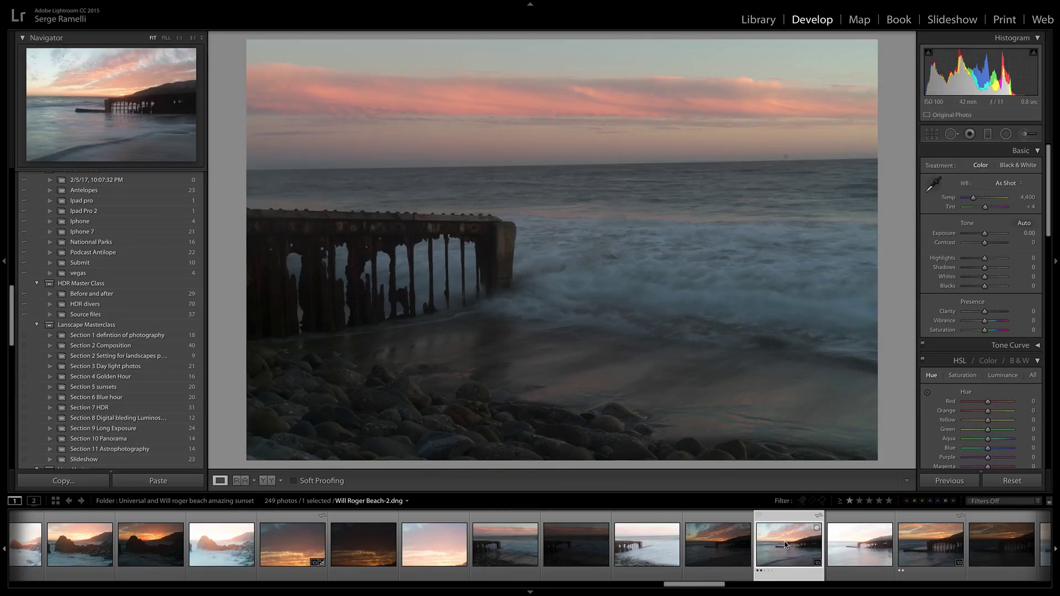
# - Paste the warm look (5,500/+25, Highlights −79, Whites +34, Blacks −34) onto the pier sunset photo
pyautogui.click(787, 545)
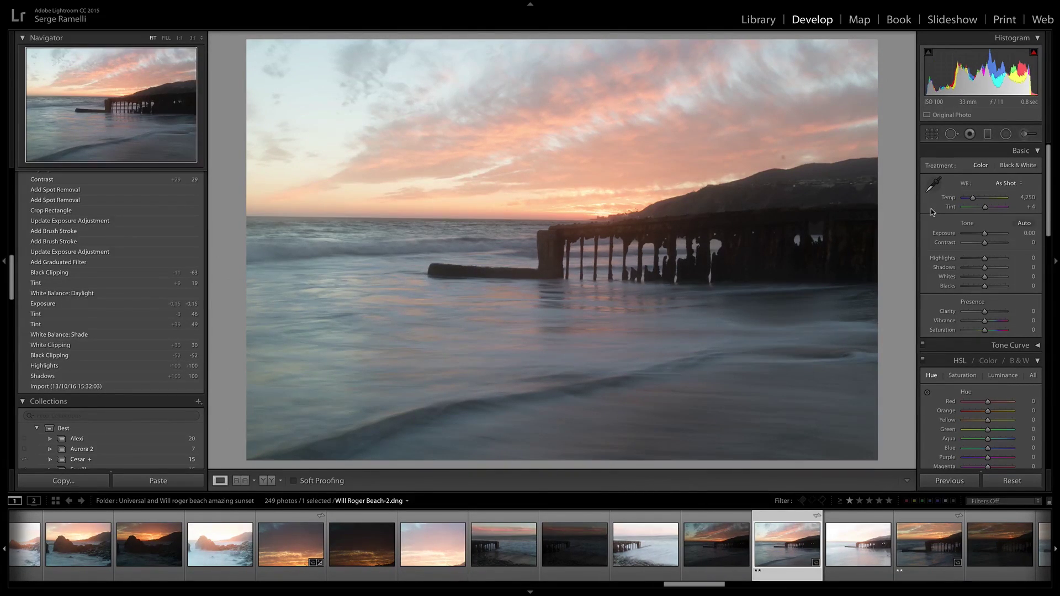
pyautogui.hotkey('ctrl', 'shift', 'v')
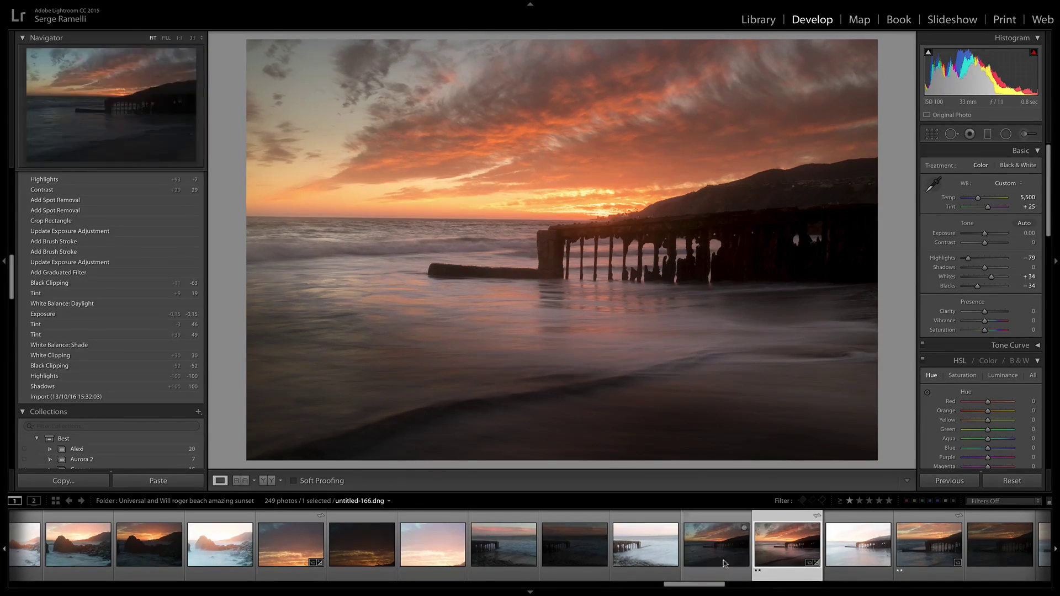
pyautogui.moveTo(712, 584); pyautogui.dragTo(736, 584)
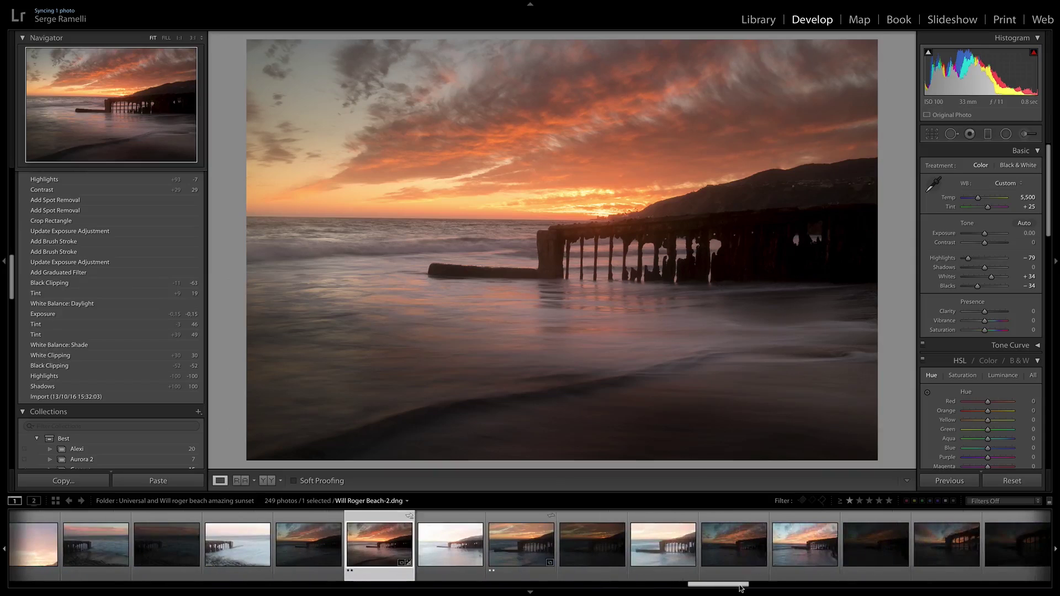
pyautogui.click(528, 547)
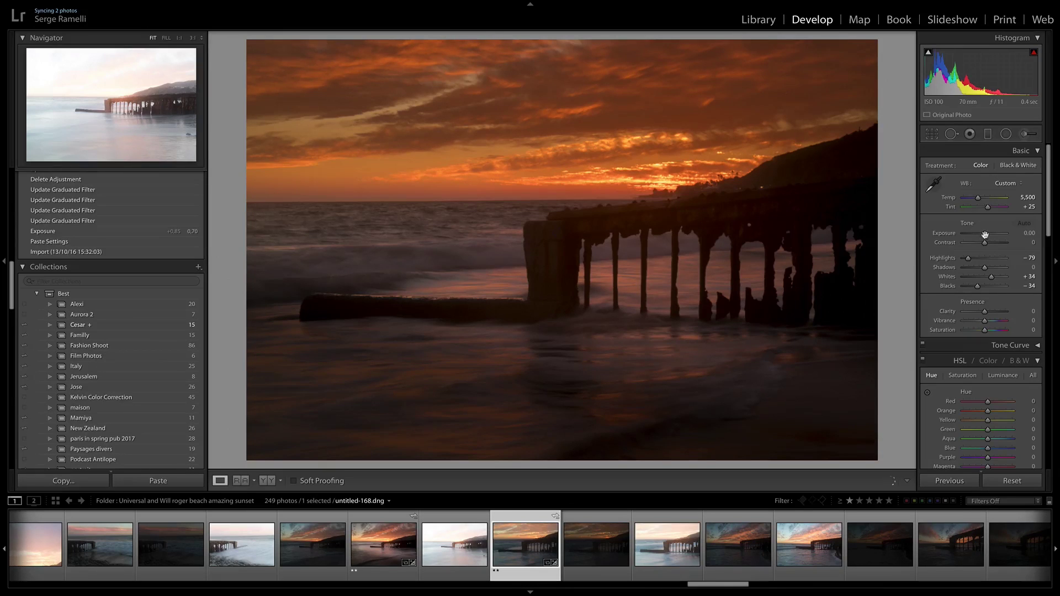
# - Raise untitled-168's Exposure to +0.70, then select Will Roger Beach-4
pyautogui.moveTo(986, 234); pyautogui.dragTo(987, 234)
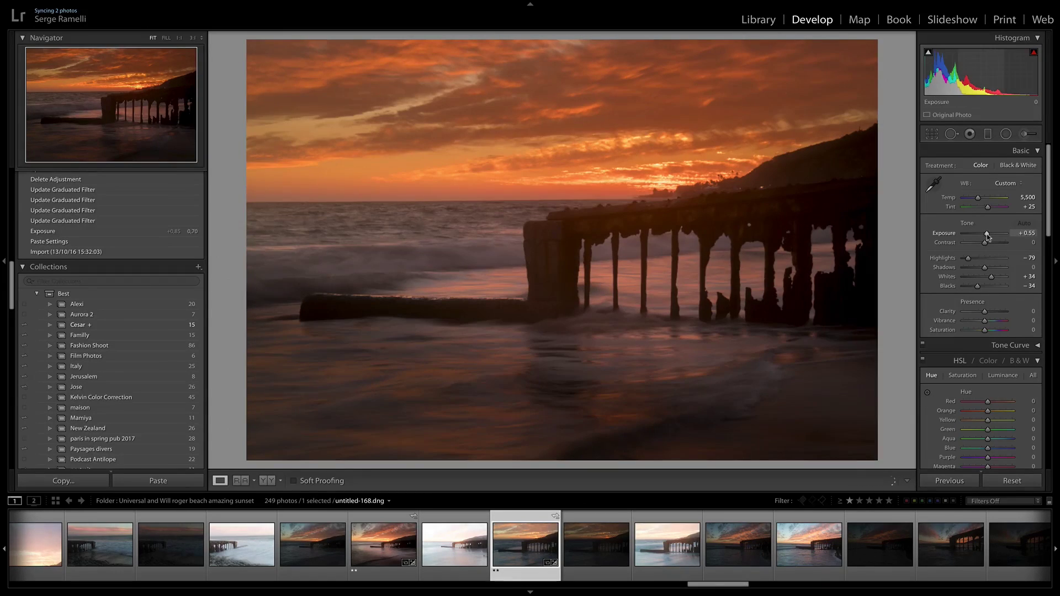
pyautogui.moveTo(988, 233); pyautogui.dragTo(989, 234)
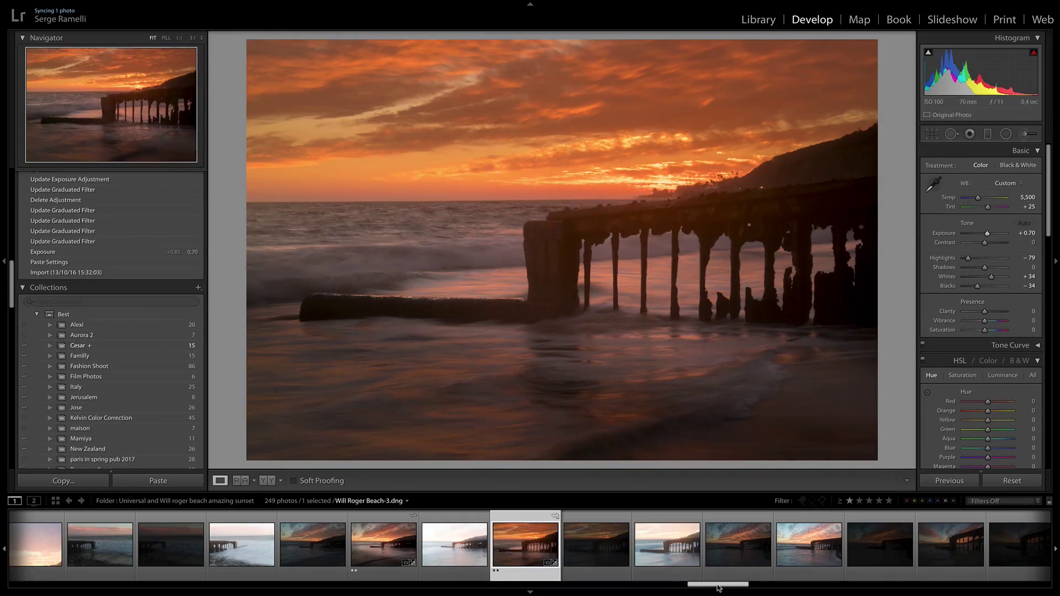
pyautogui.moveTo(719, 586); pyautogui.dragTo(749, 587)
pyautogui.click(761, 567)
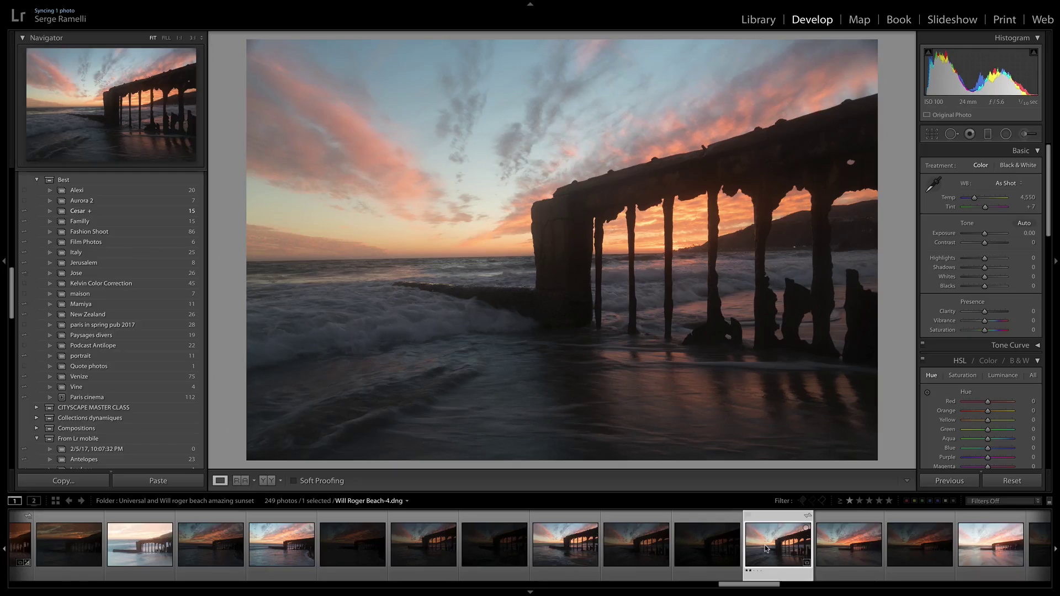
# - Paste the copied settings onto Will Roger Beach-4 and set Blacks −21 and Whites +42
pyautogui.hotkey('ctrl', 'shift', 'v')
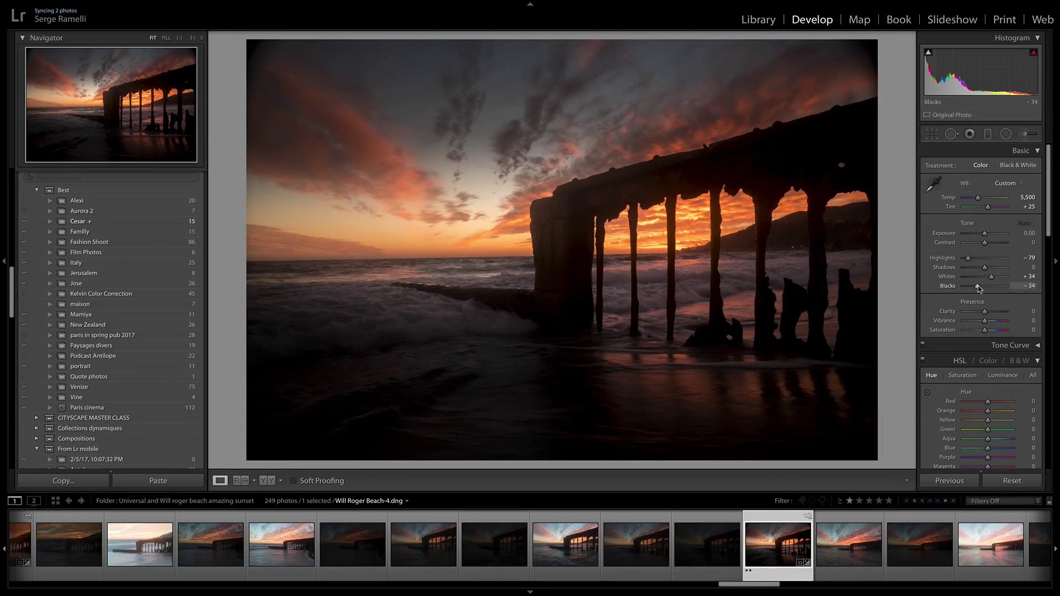
pyautogui.press('alt')
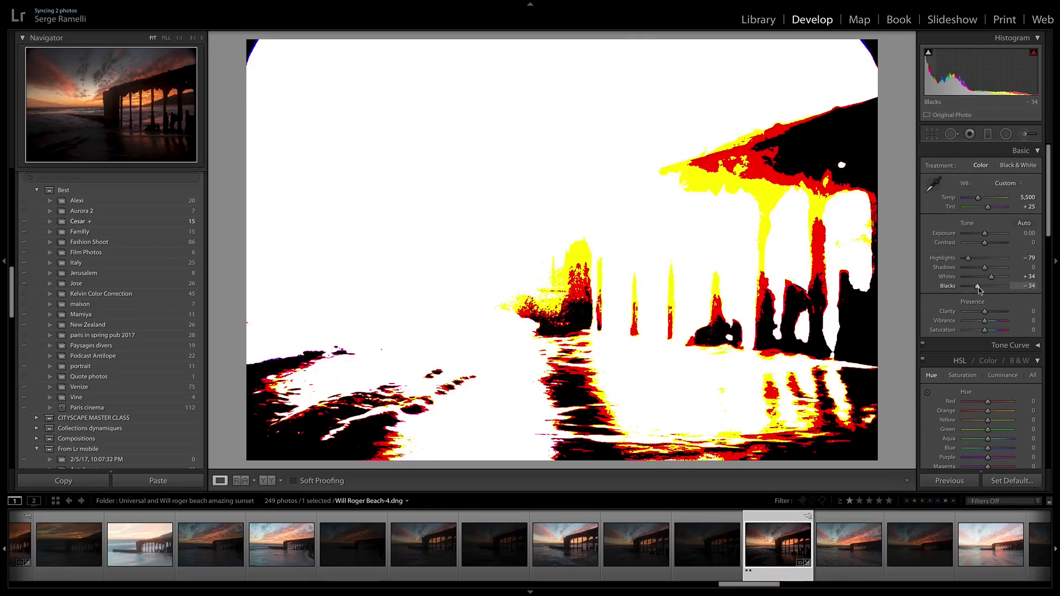
pyautogui.moveTo(979, 287); pyautogui.dragTo(987, 236)
pyautogui.press('alt')
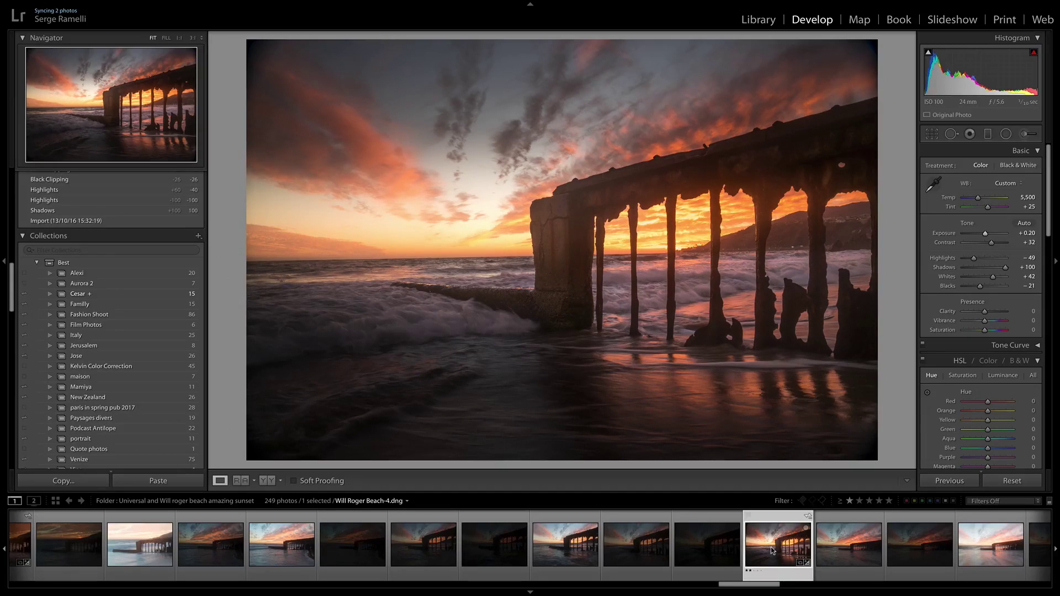
# - Copy Will Roger Beach-4's develop settings
pyautogui.press('super+shift+c')
pyautogui.click(725, 234)
pyautogui.moveTo(773, 587); pyautogui.dragTo(833, 587)
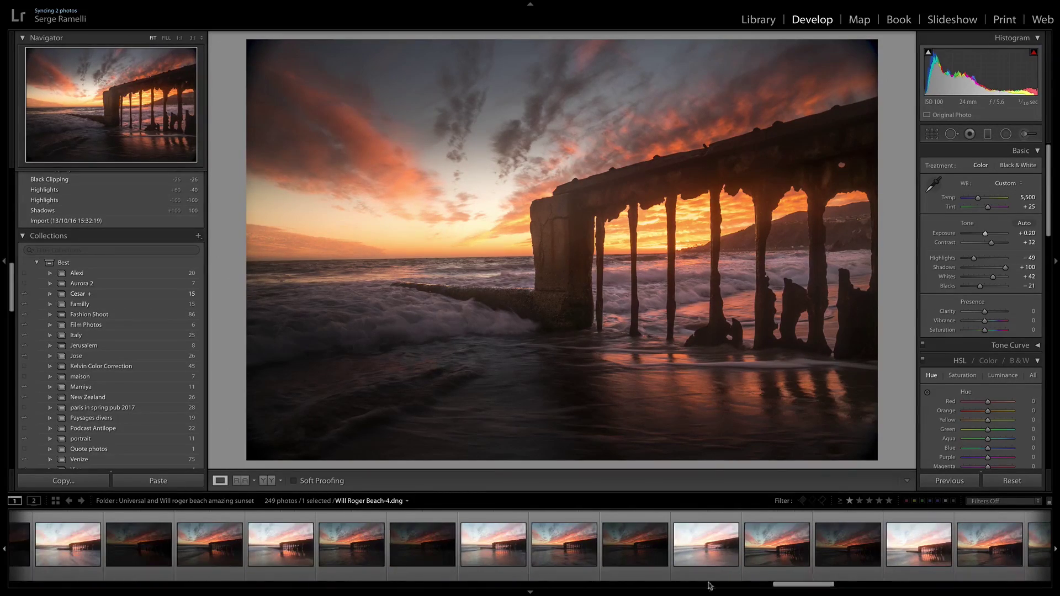
# - Review the pier frames, including untitled-193, up to the developed Will Roger Beach-5
pyautogui.click(210, 552)
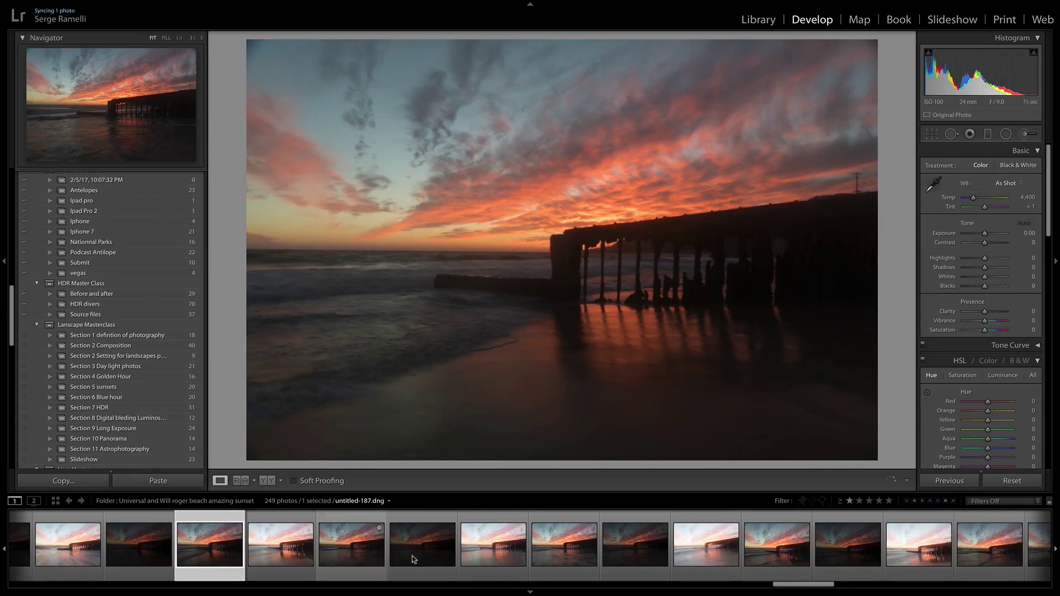
pyautogui.click(430, 556)
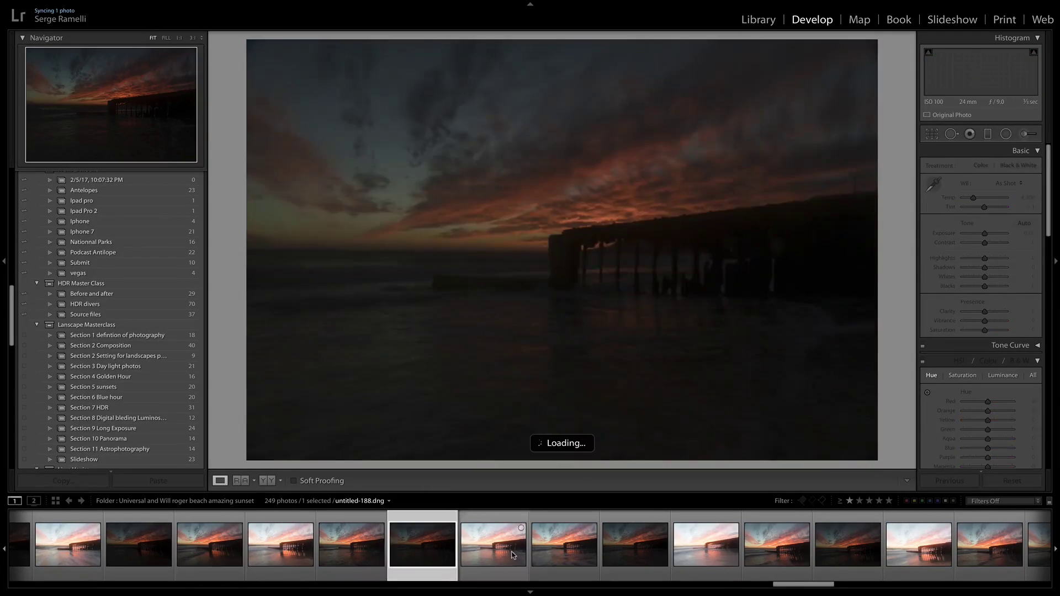
pyautogui.click(507, 552)
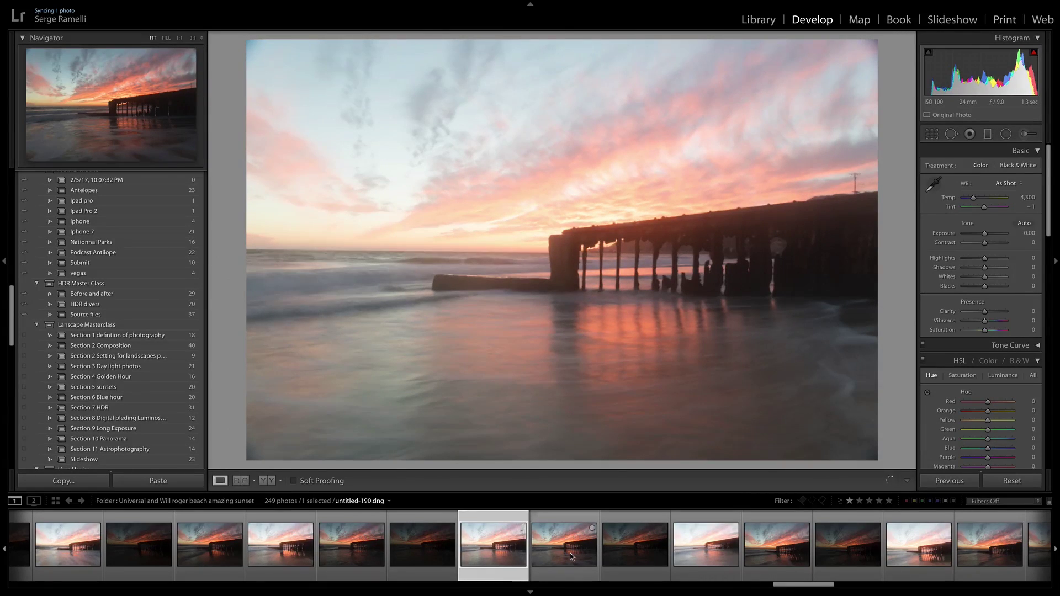
pyautogui.click(771, 547)
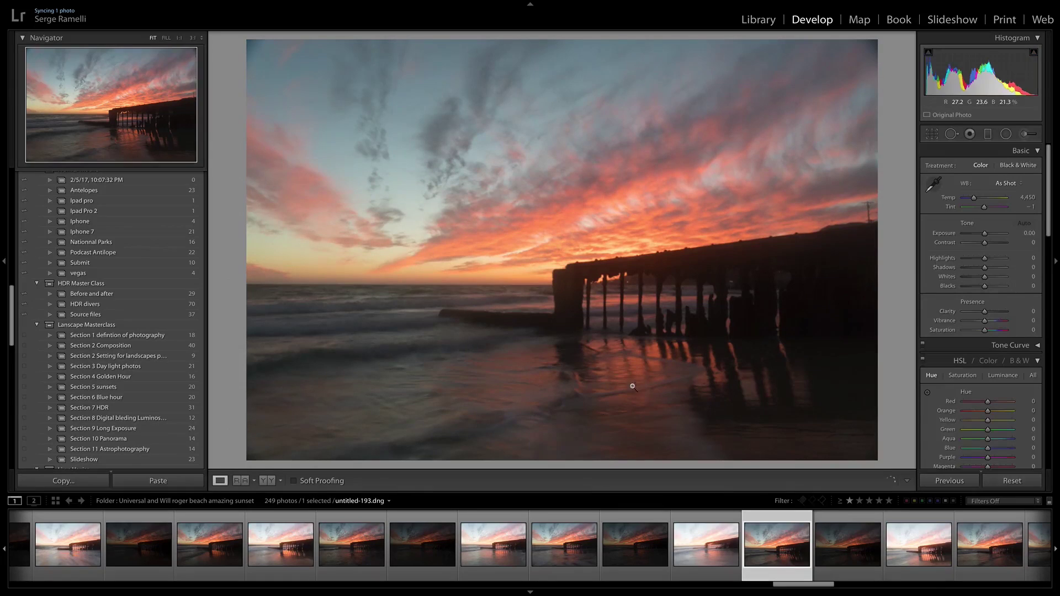
pyautogui.scroll(-5, 844, 585)
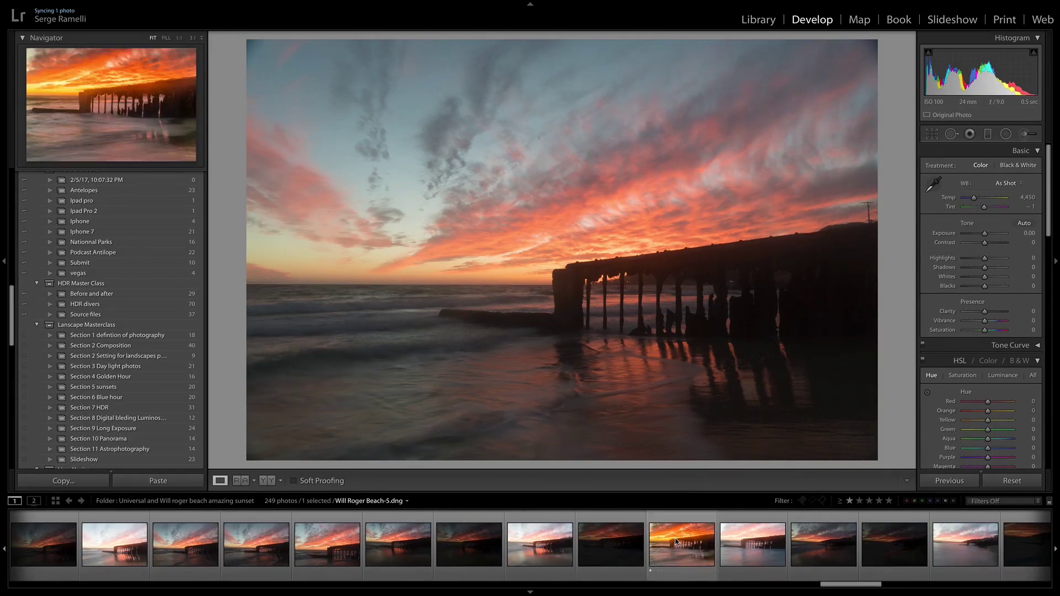
pyautogui.click(675, 539)
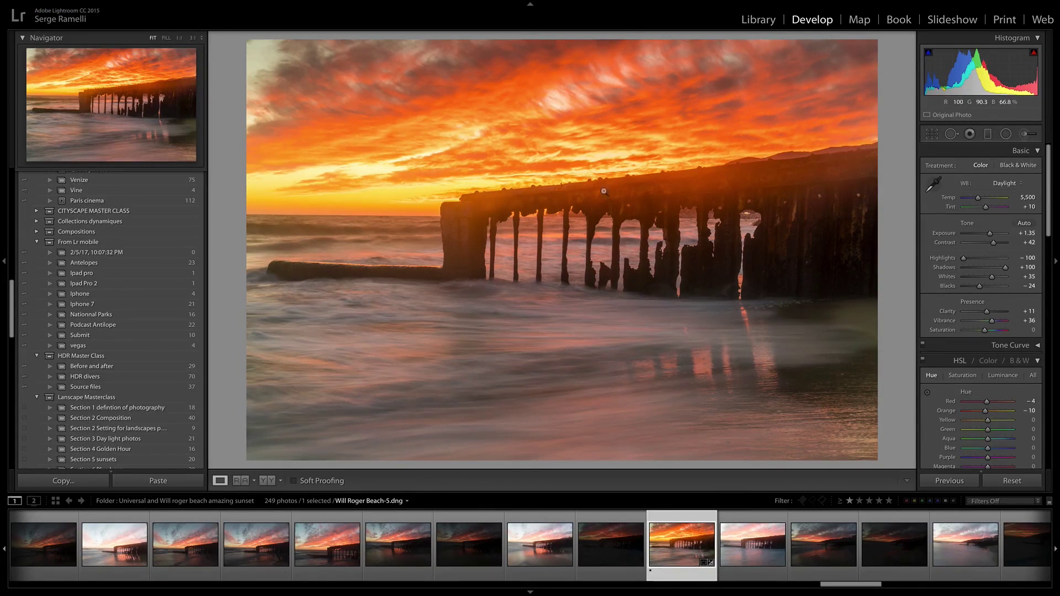
# - Browse the cloudy sky shots from untitled-212 to Sunset With sun-3
pyautogui.moveTo(842, 583); pyautogui.dragTo(888, 583)
pyautogui.click(529, 549)
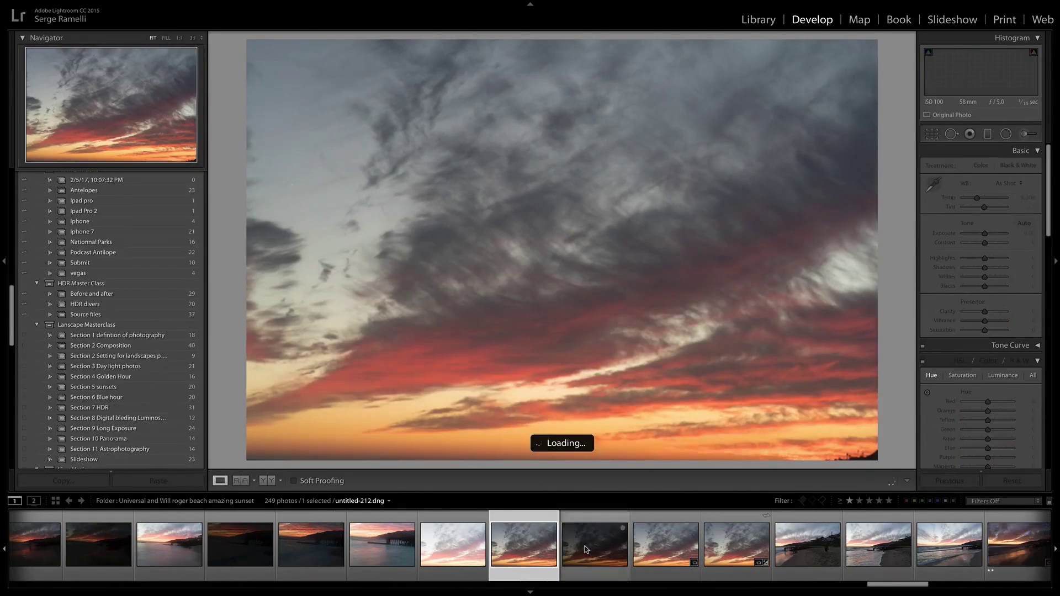
pyautogui.click(586, 549)
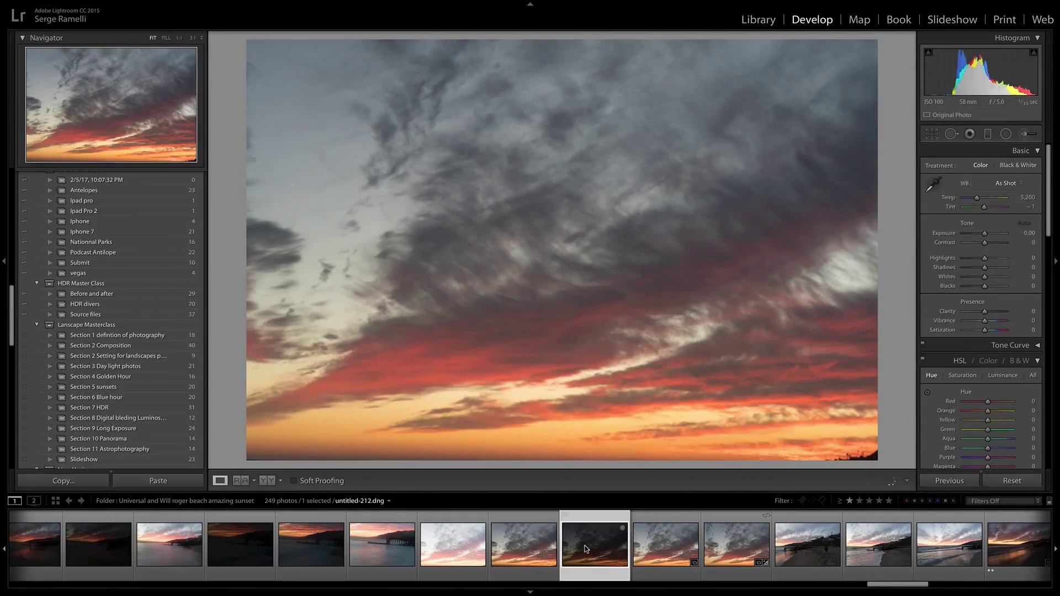
pyautogui.click(736, 549)
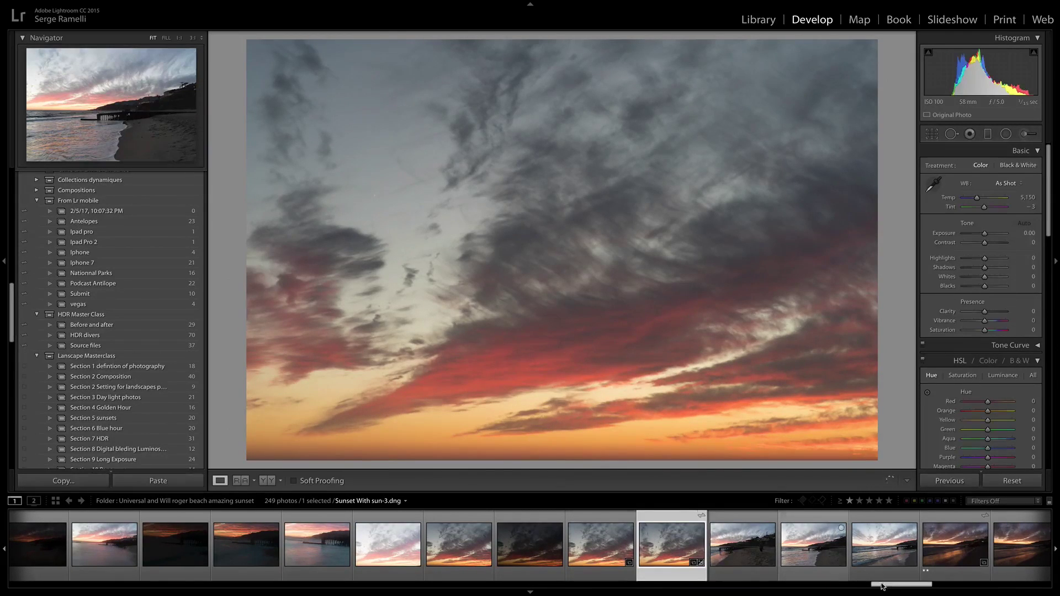
pyautogui.moveTo(883, 584); pyautogui.dragTo(908, 586)
# - Paste the copied look onto untitled-220, raise Exposure to +1.30 and set Blacks to −17
pyautogui.click(558, 543)
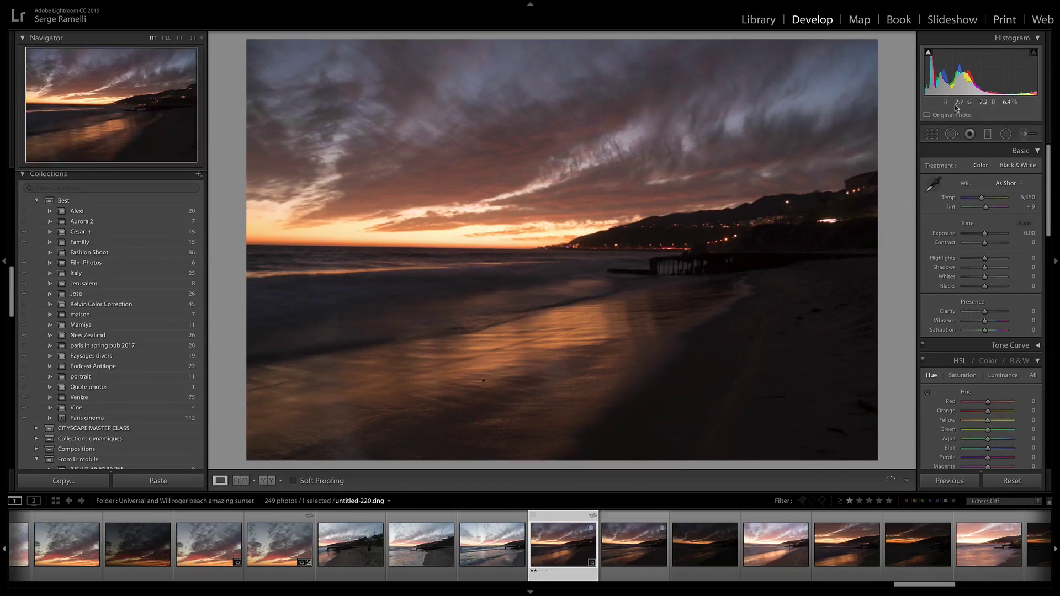
pyautogui.hotkey('ctrl', 'shift', 'v')
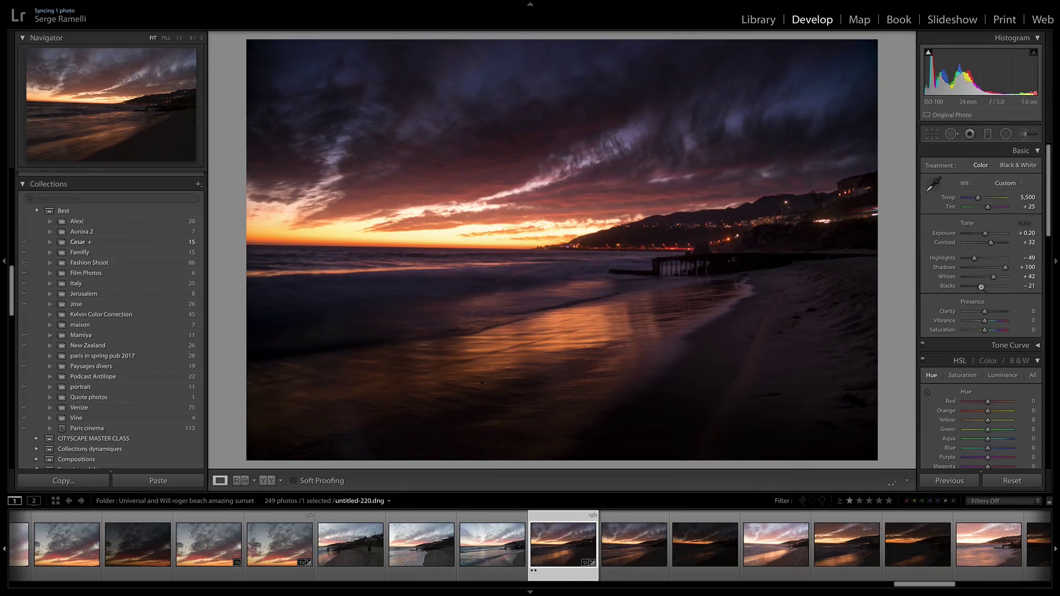
pyautogui.moveTo(981, 288); pyautogui.dragTo(991, 280)
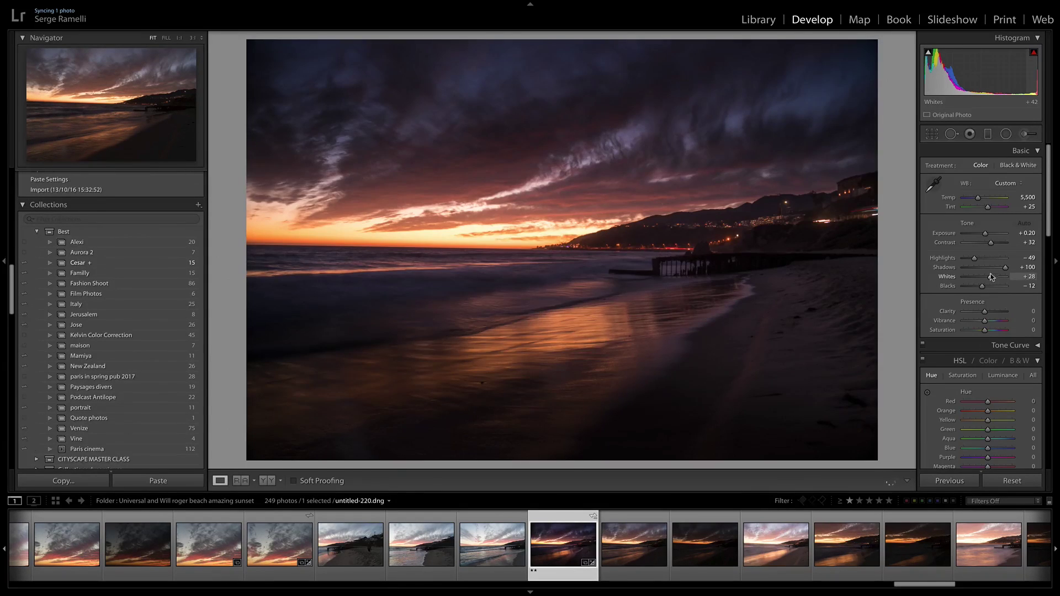
pyautogui.keyDown('alt'); pyautogui.click(985, 235); pyautogui.keyUp('alt')
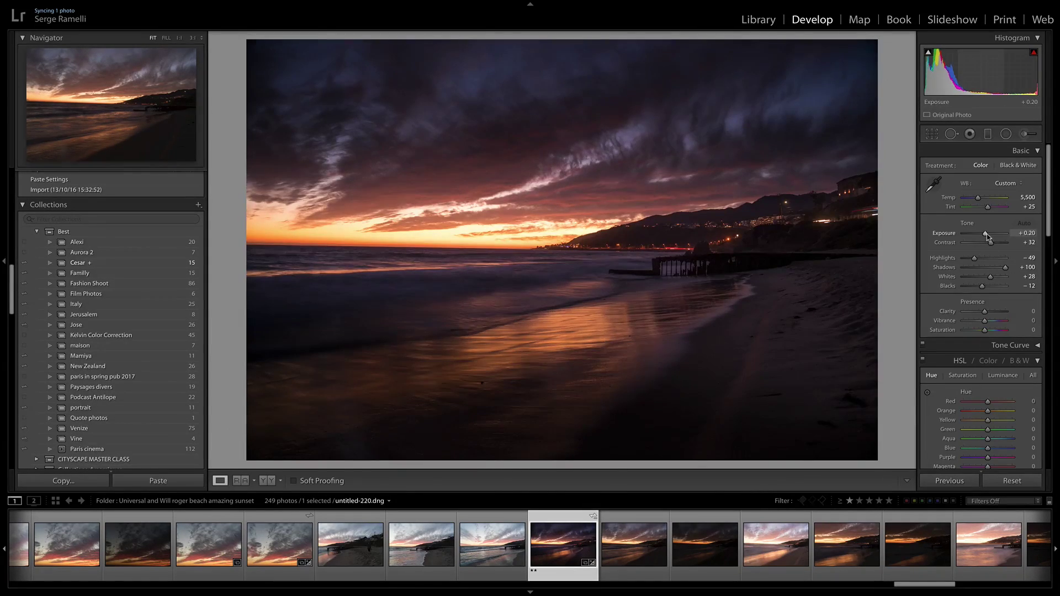
pyautogui.moveTo(986, 235); pyautogui.dragTo(990, 233)
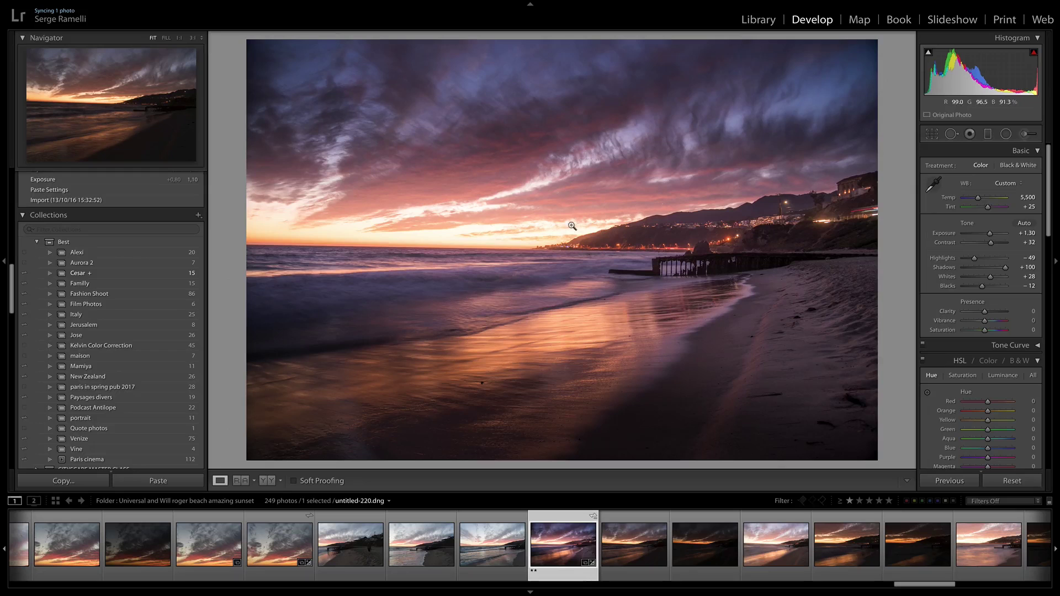
pyautogui.click(513, 226)
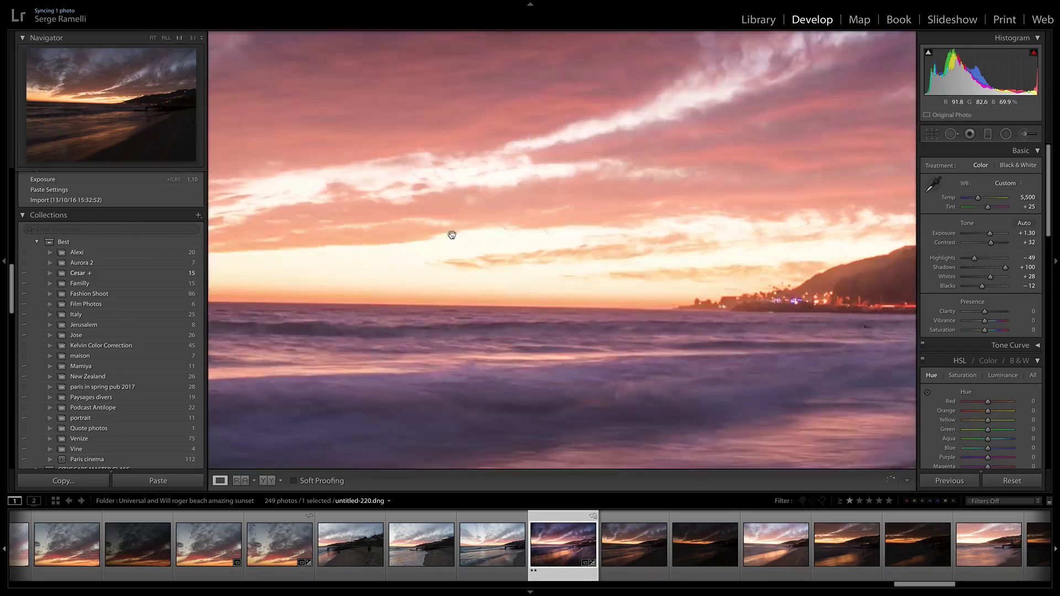
pyautogui.click(574, 244)
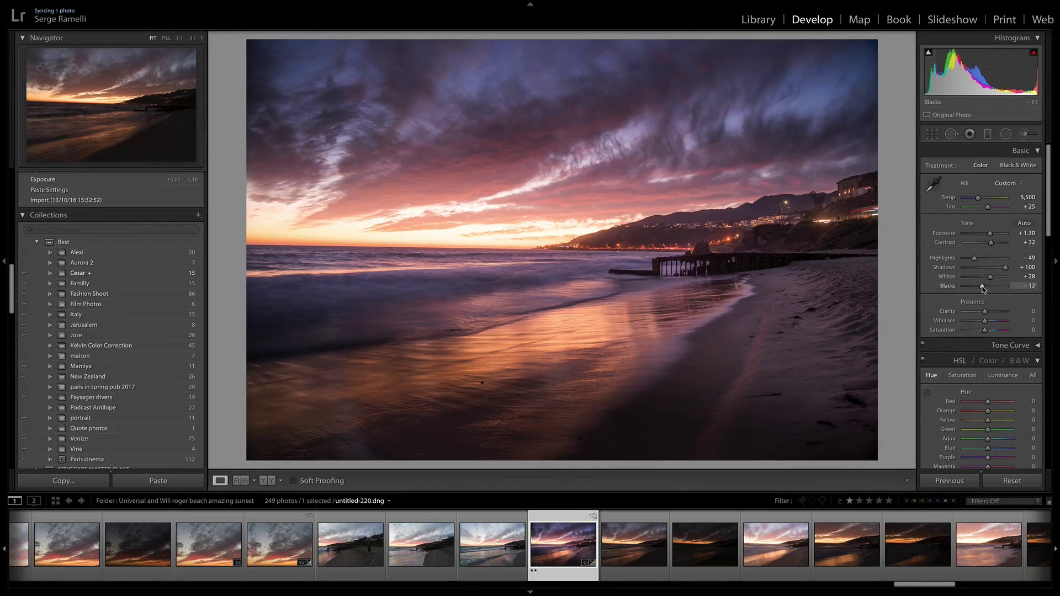
pyautogui.moveTo(982, 287); pyautogui.dragTo(981, 287)
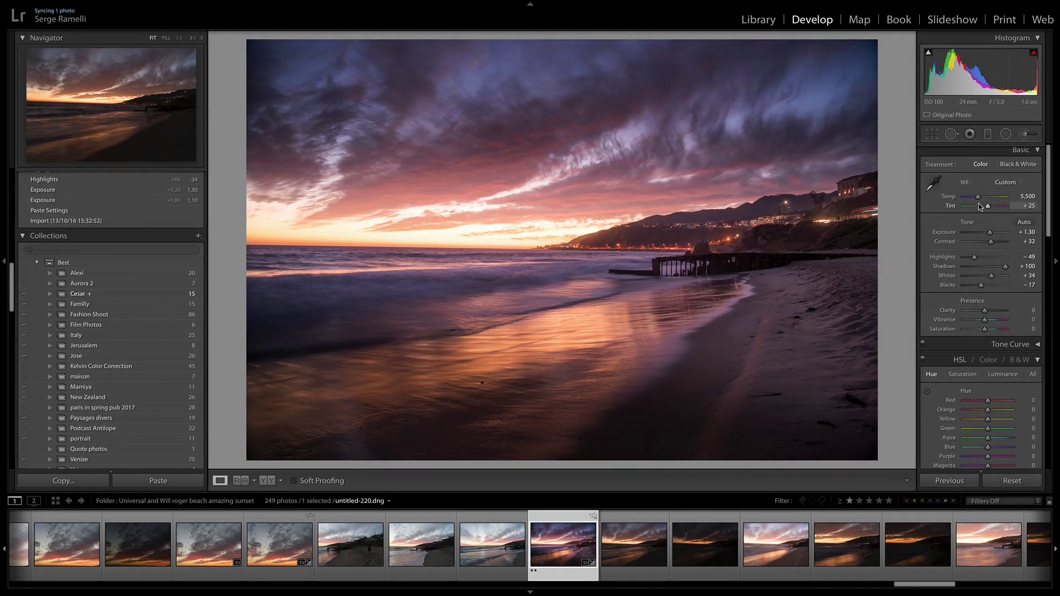
# - Compare Daylight, Cloudy and Shade white balance, settling on Daylight (5,500, Tint +10)
pyautogui.click(1005, 182)
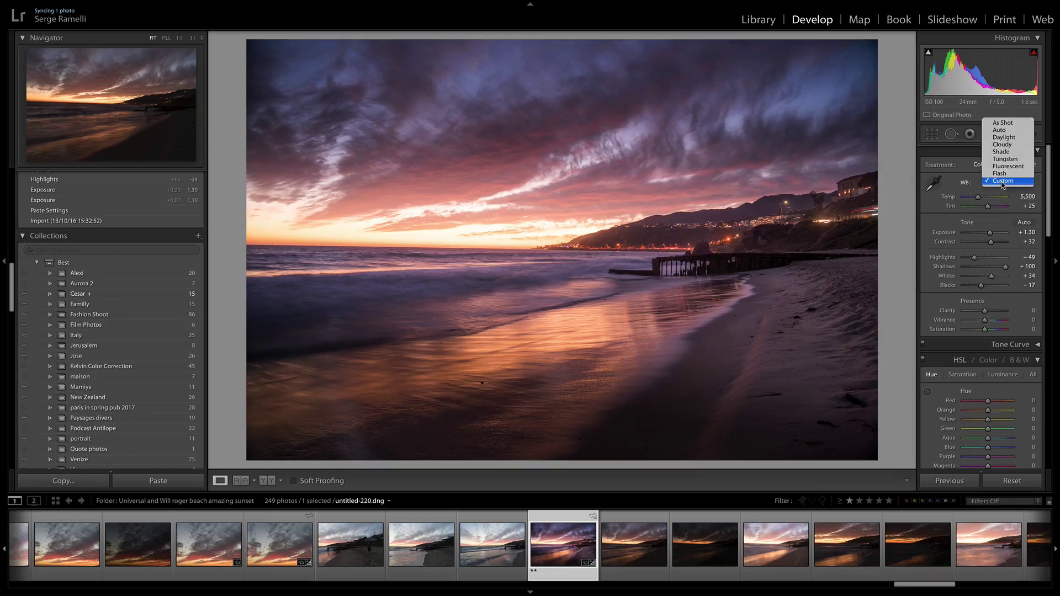
pyautogui.click(1008, 141)
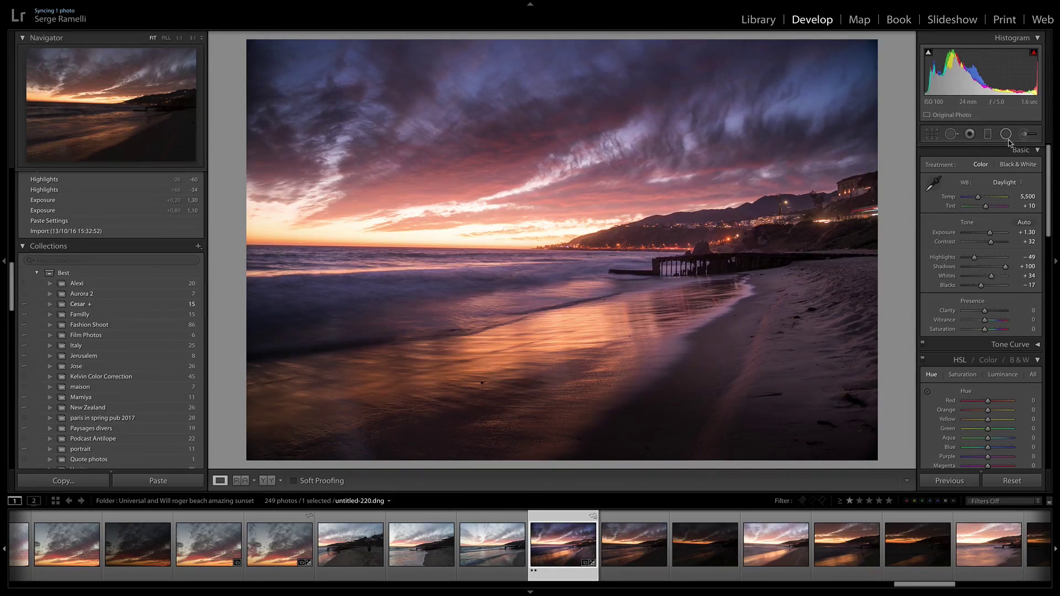
pyautogui.click(1009, 182)
pyautogui.click(1009, 183)
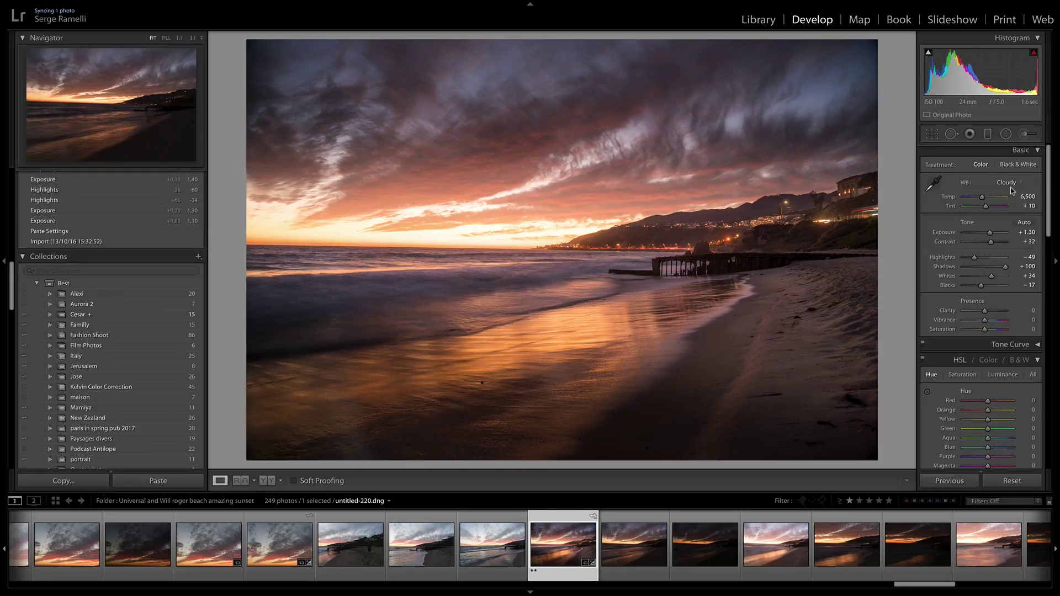
pyautogui.click(1005, 185)
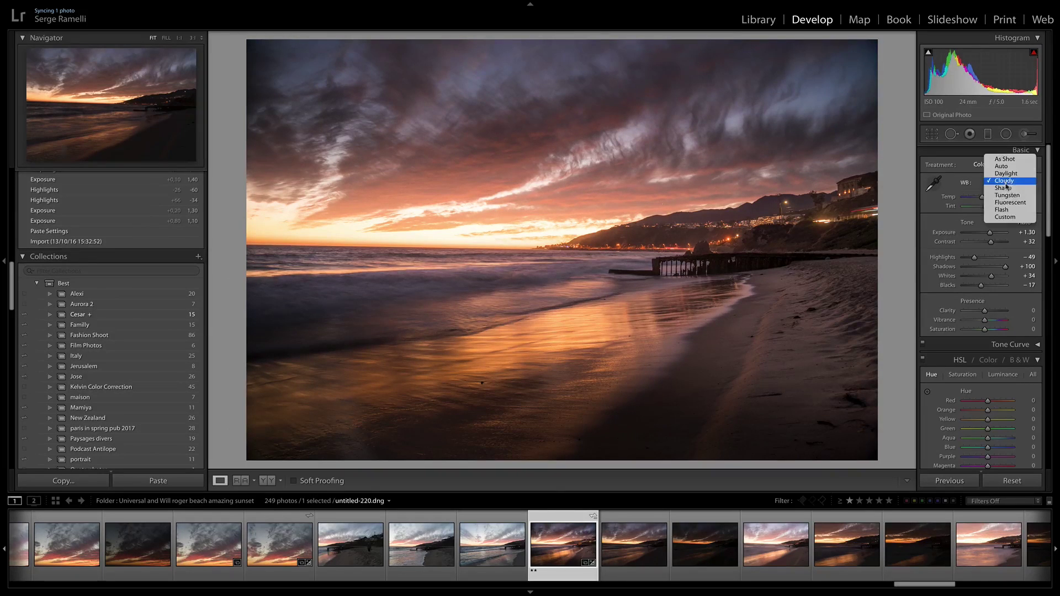
pyautogui.click(1006, 195)
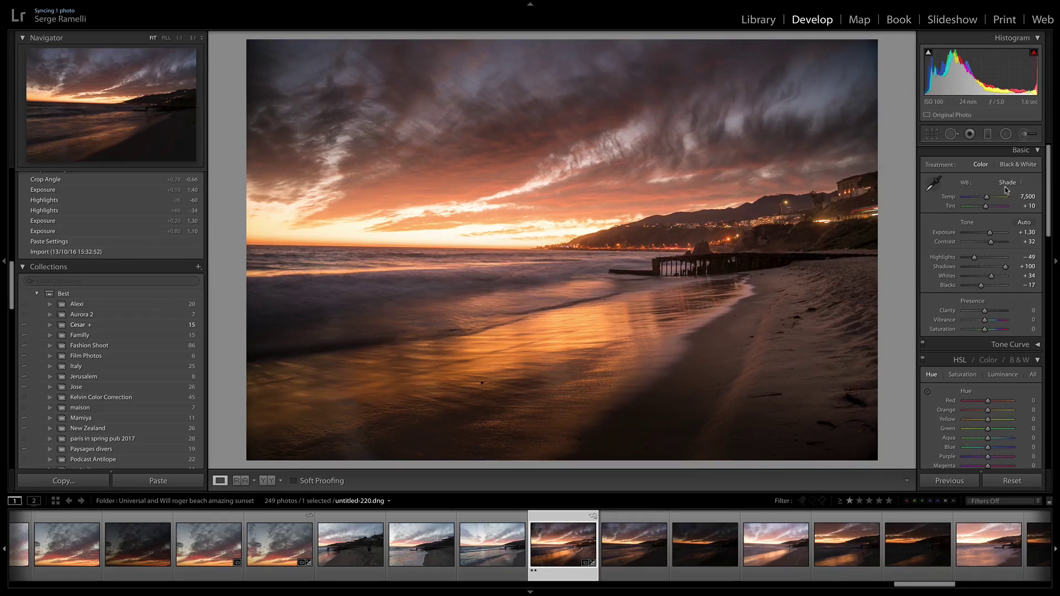
pyautogui.click(1007, 183)
pyautogui.click(1008, 165)
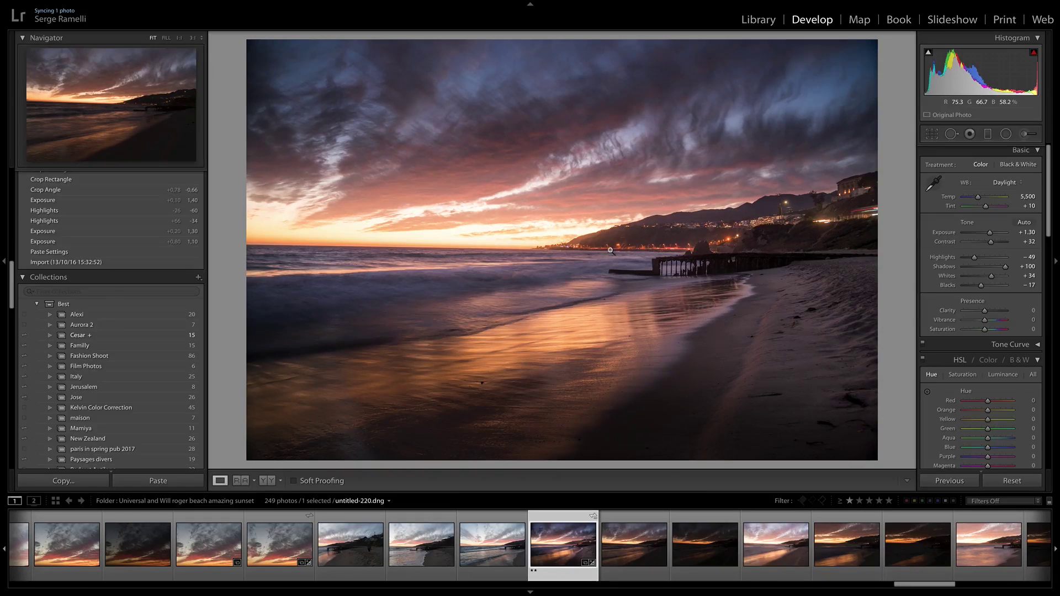
# - Pull Highlights to −100 and Whites to +7 on untitled-220, checking the horizon zoomed in
pyautogui.click(301, 237)
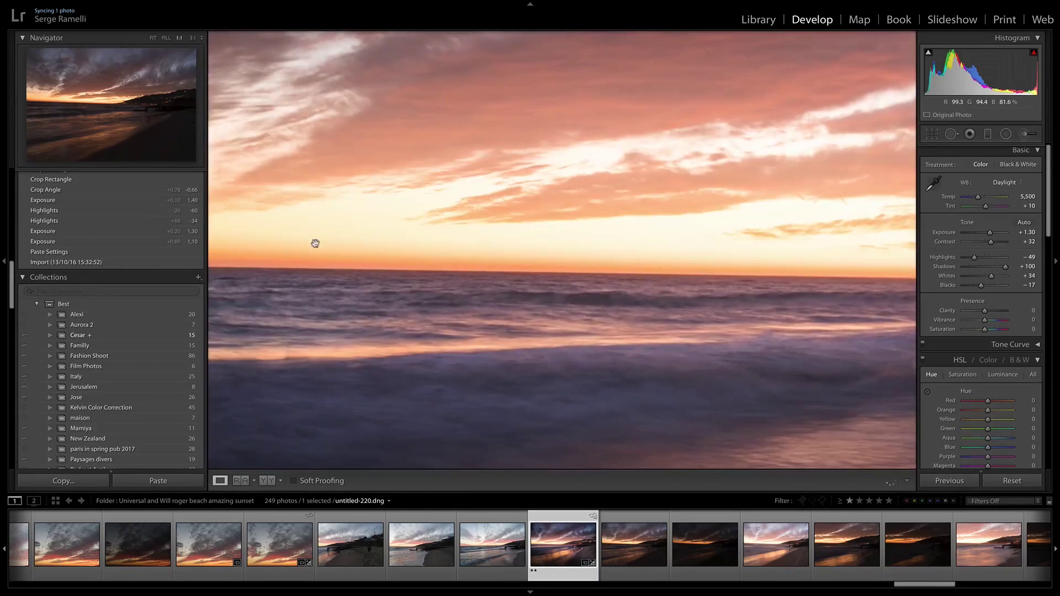
pyautogui.click(759, 247)
pyautogui.click(967, 260)
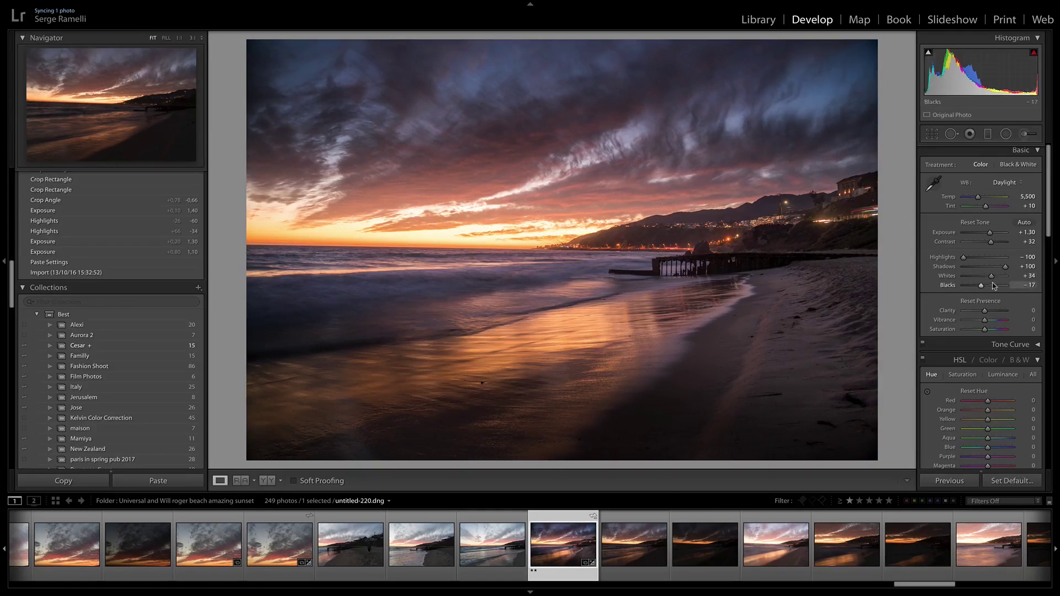
pyautogui.moveTo(991, 279); pyautogui.dragTo(988, 277)
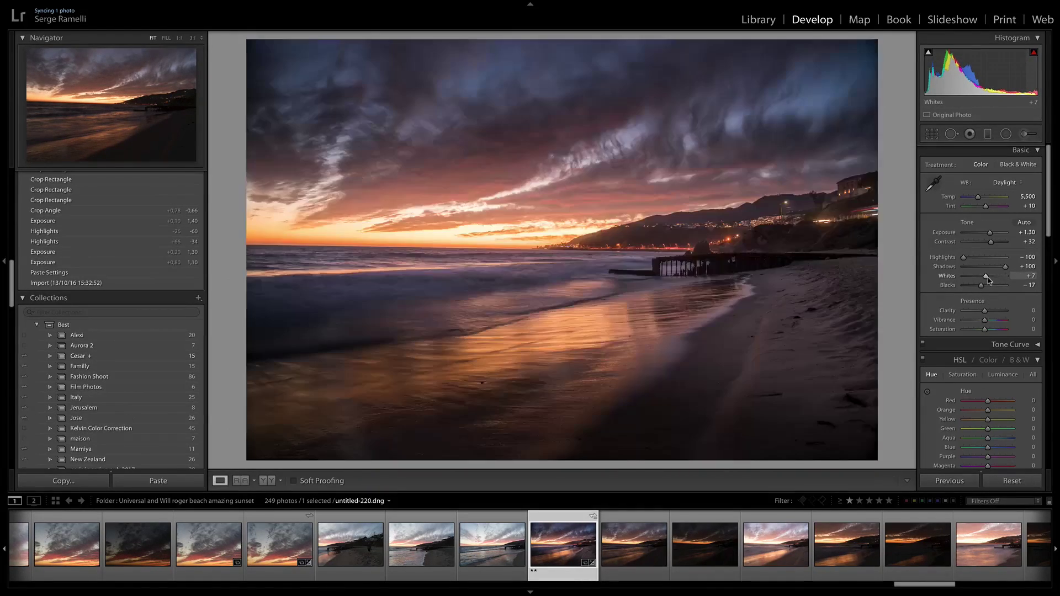
pyautogui.click(435, 236)
pyautogui.click(502, 236)
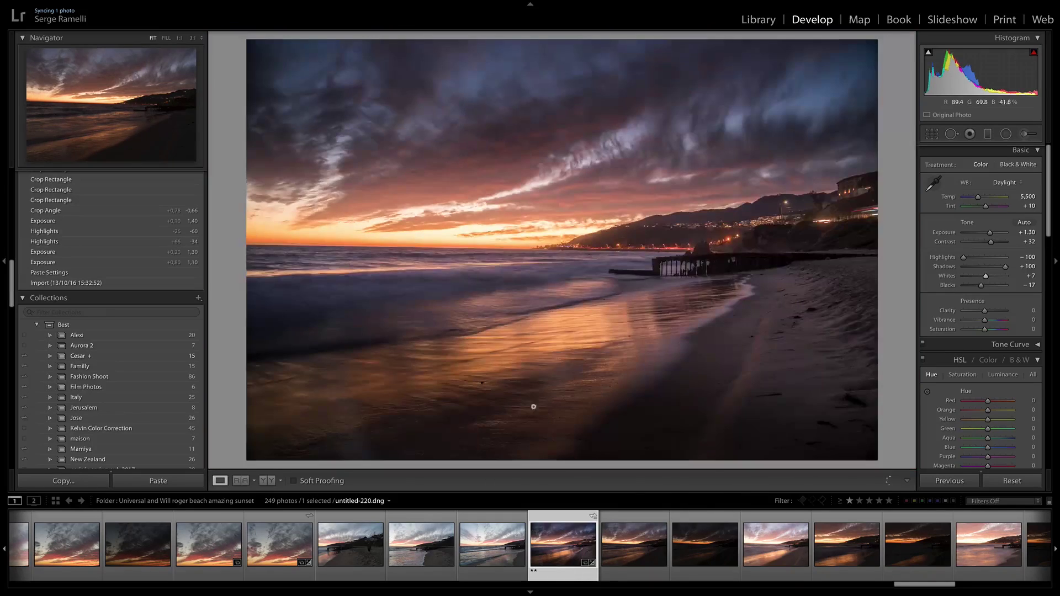
# - Compare untitled-220, untitled-221 and the pink sunset frame, then open Will Roger Beach-8.tiff
pyautogui.click(627, 544)
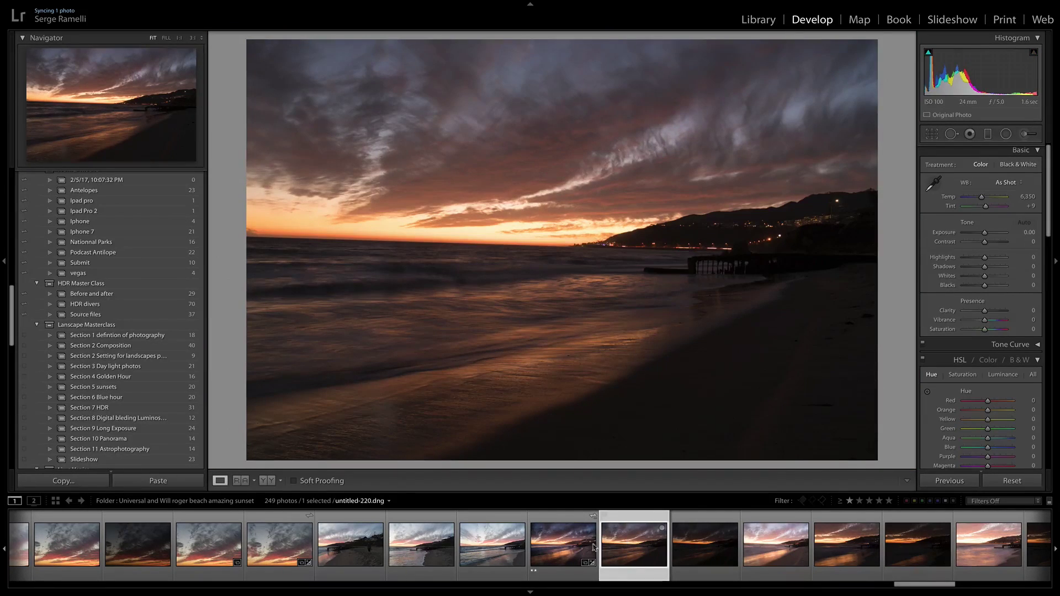
pyautogui.click(559, 547)
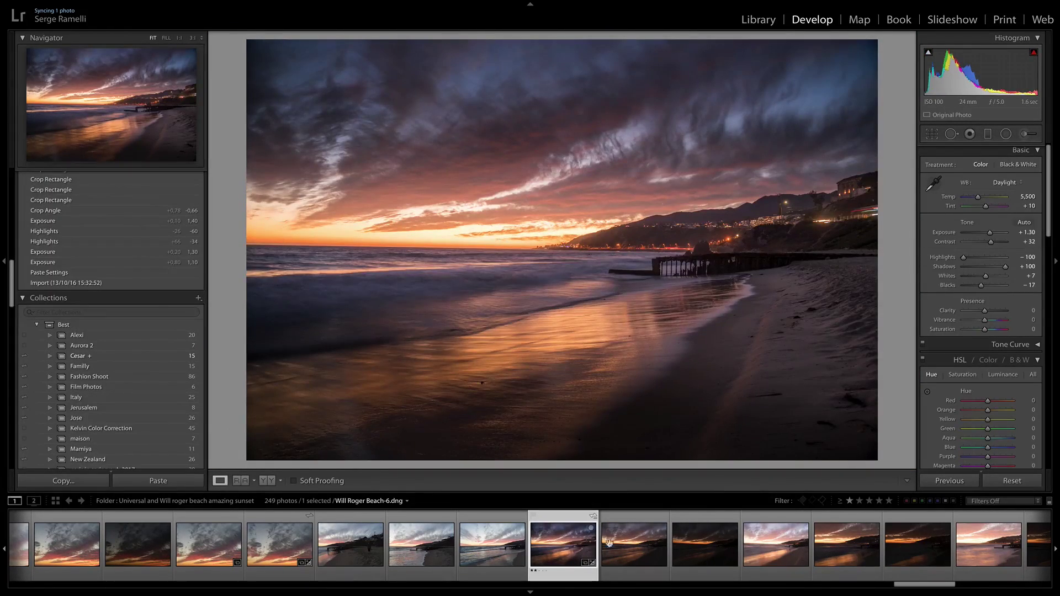
pyautogui.click(638, 543)
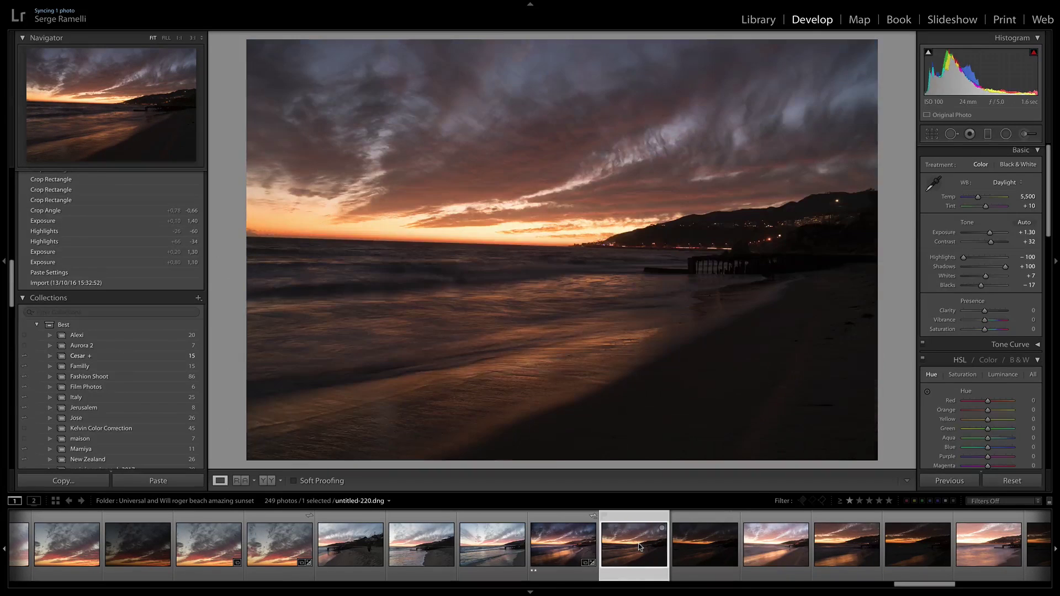
pyautogui.click(702, 546)
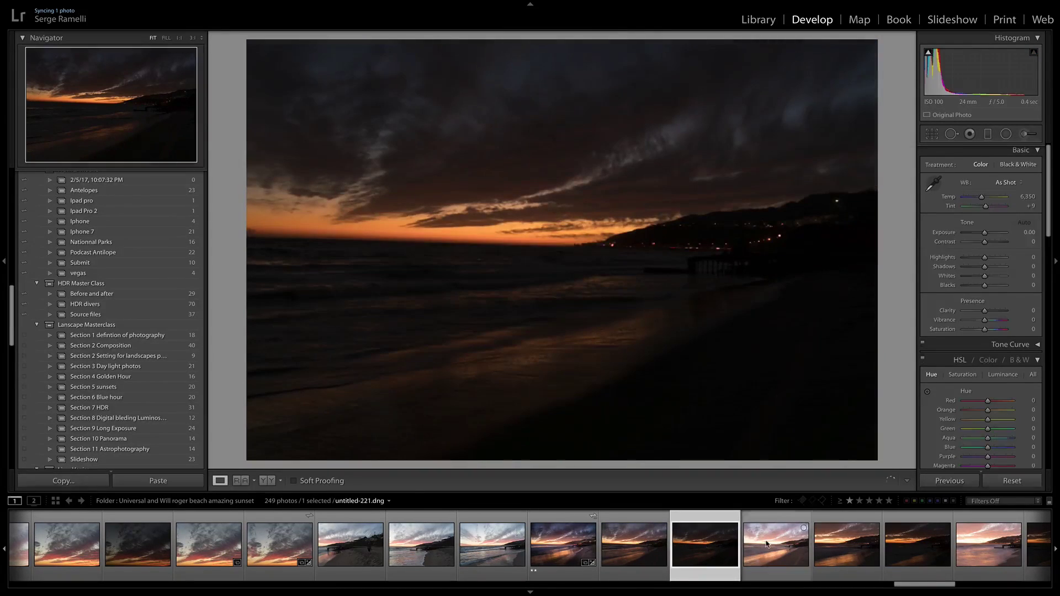
pyautogui.click(765, 544)
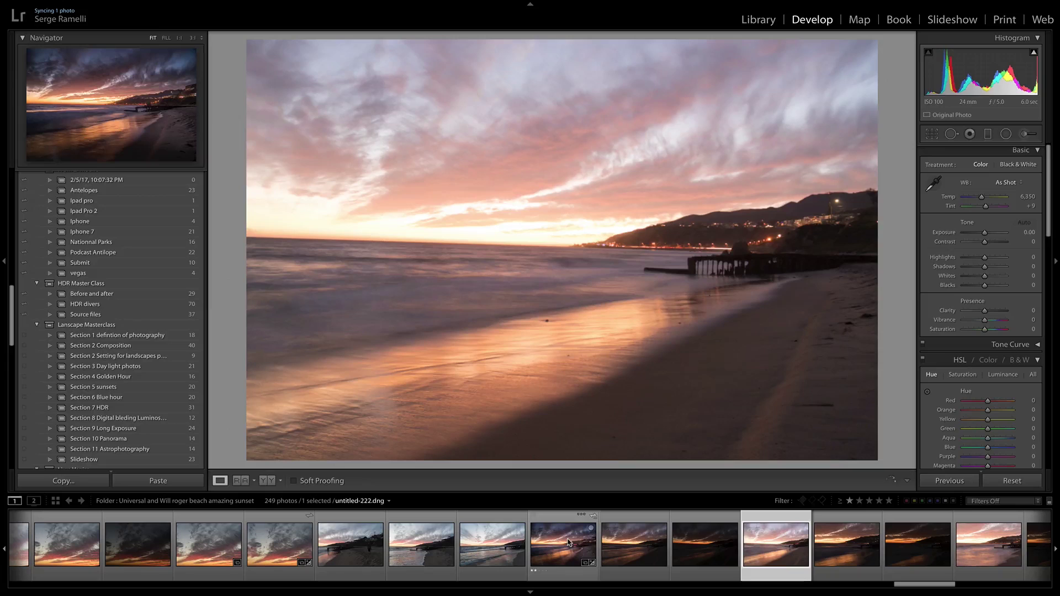
pyautogui.click(629, 541)
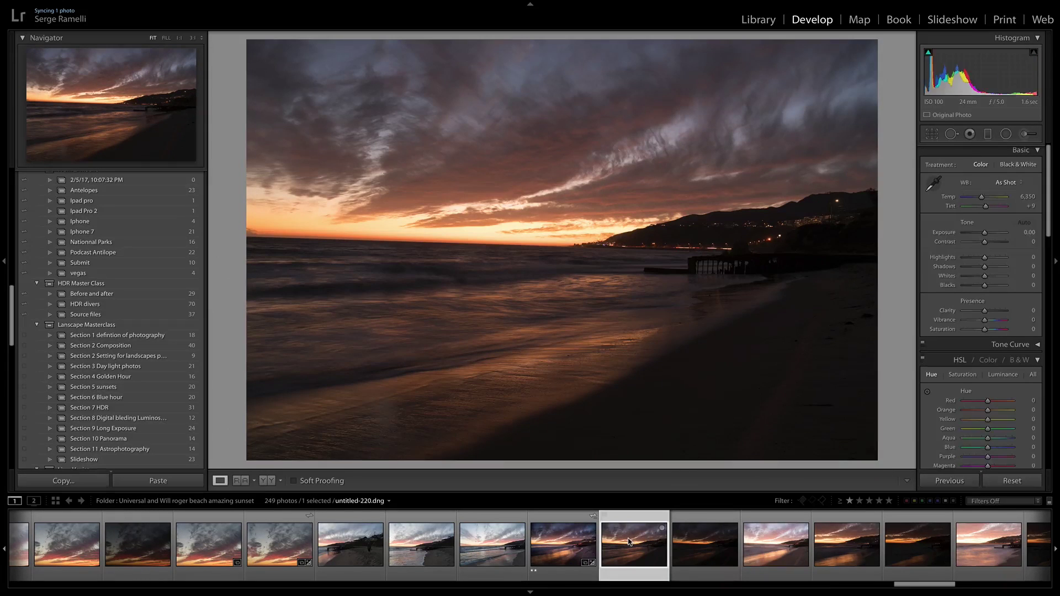
pyautogui.click(694, 546)
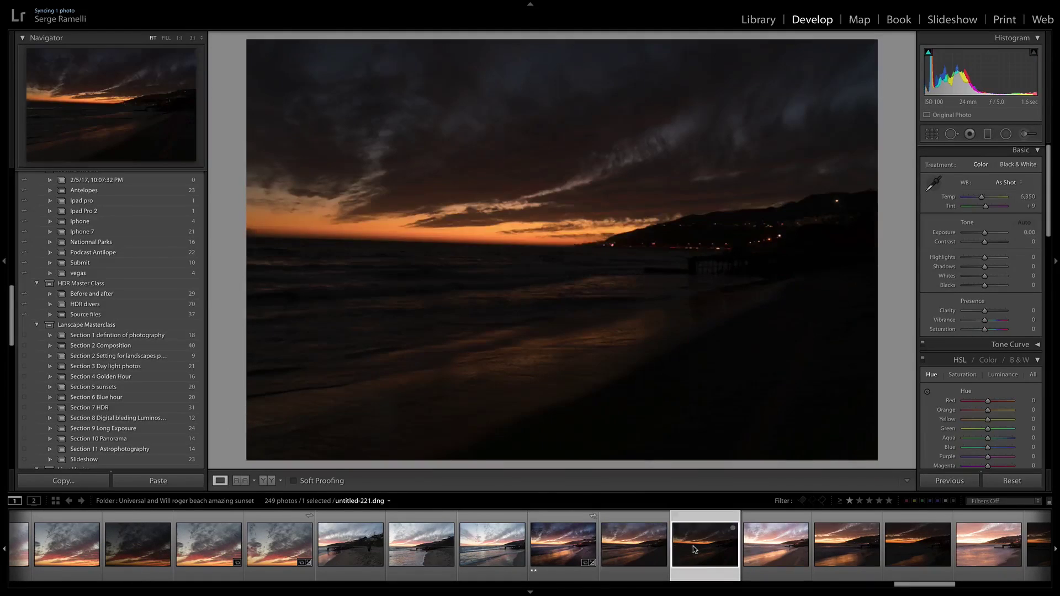
pyautogui.click(801, 550)
pyautogui.click(630, 545)
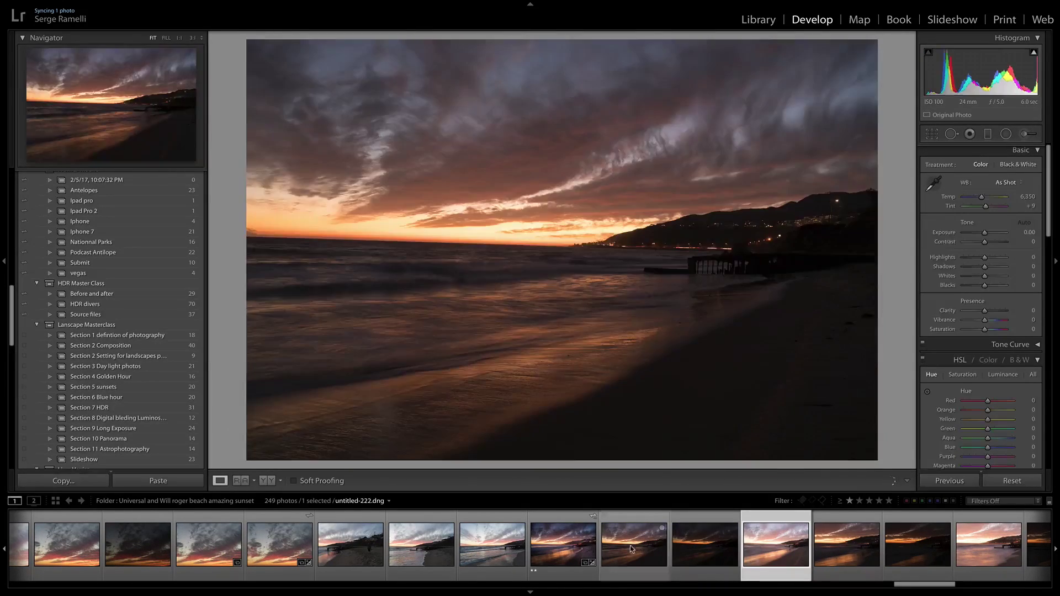
pyautogui.click(570, 546)
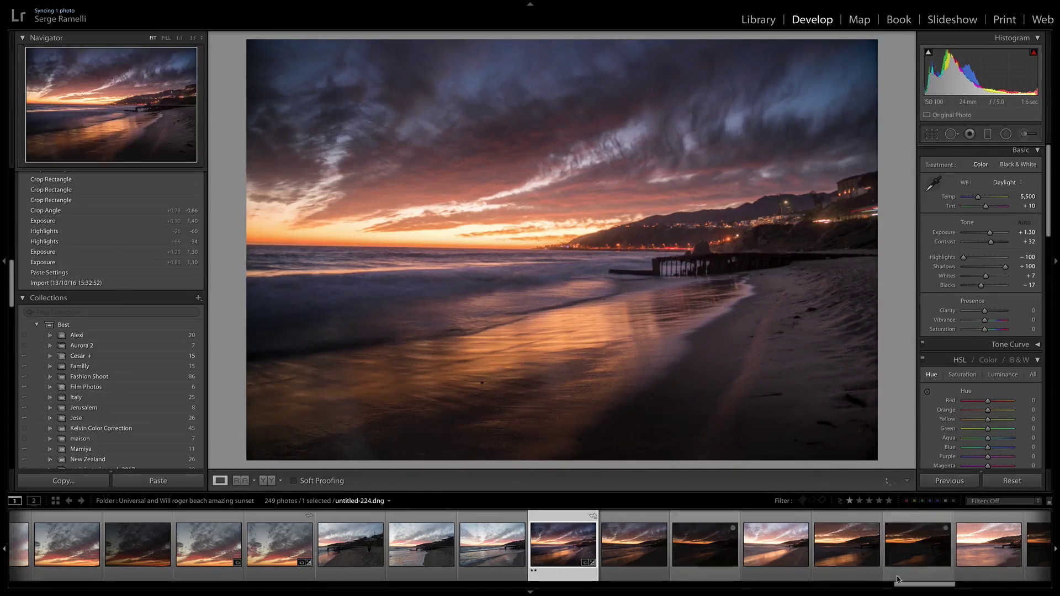
pyautogui.moveTo(927, 584); pyautogui.dragTo(988, 584)
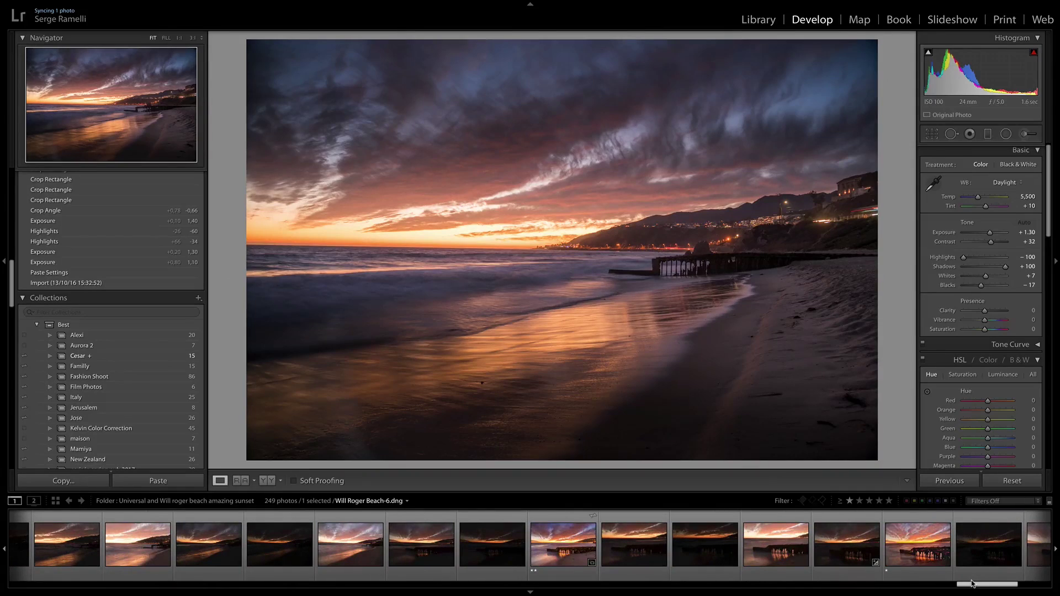
pyautogui.click(915, 547)
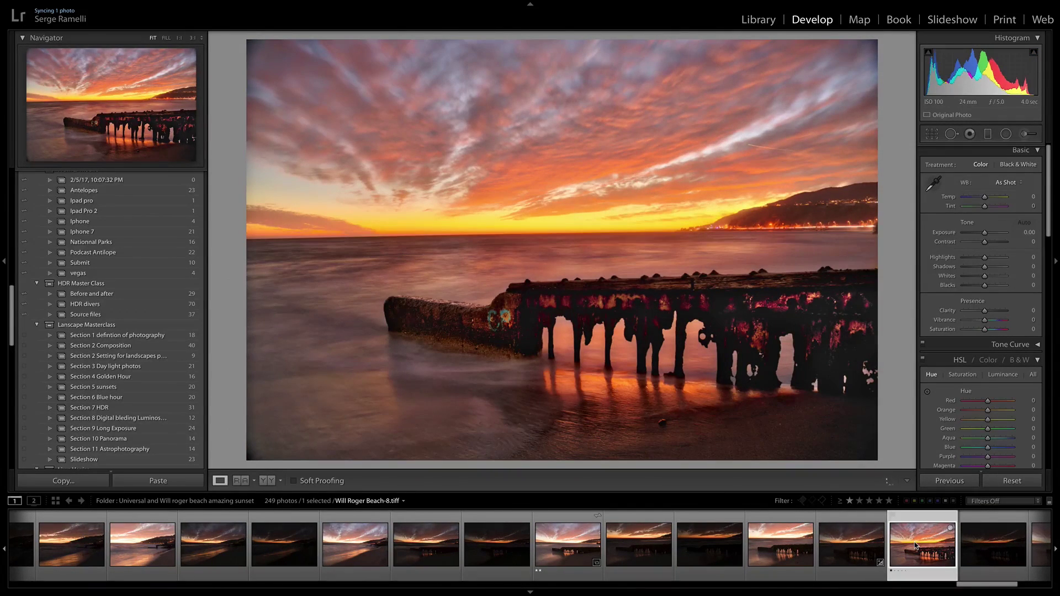
# - Zoom in to check pier detail, then compare the dark frames untitled-239 and untitled-240
pyautogui.click(457, 359)
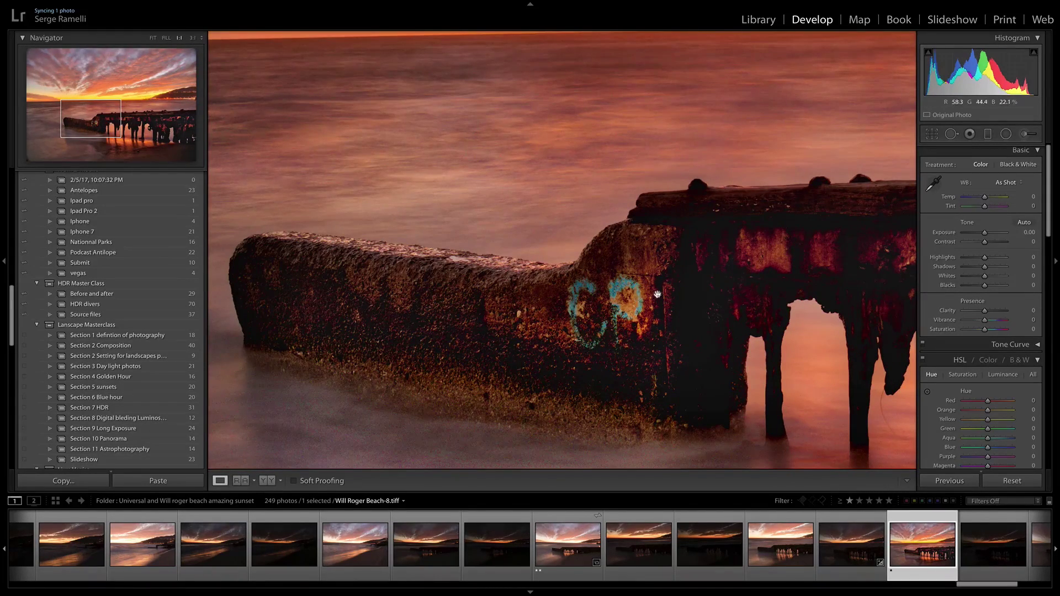
pyautogui.click(798, 259)
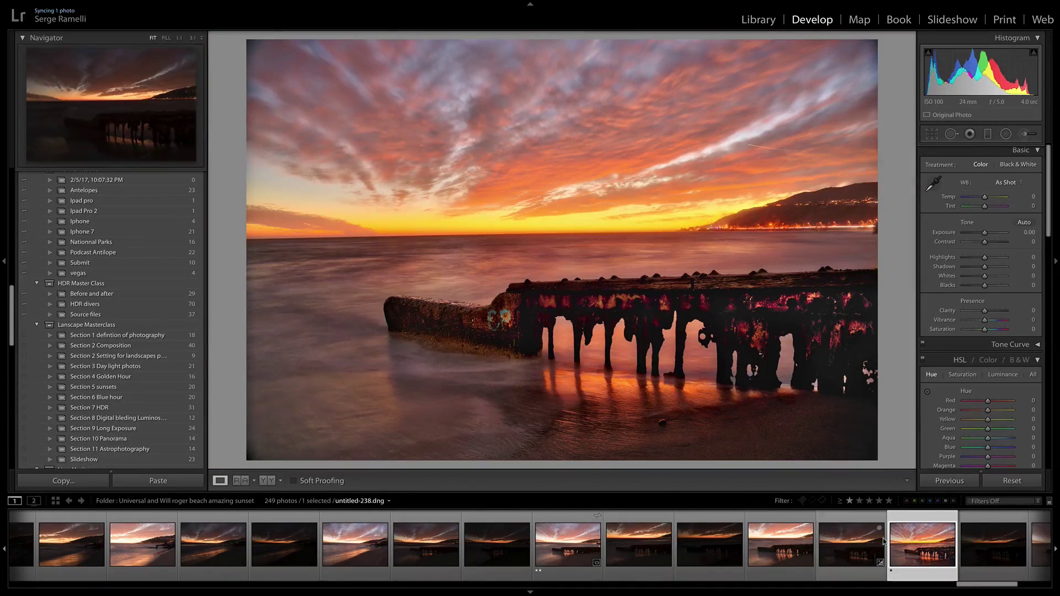
pyautogui.click(989, 557)
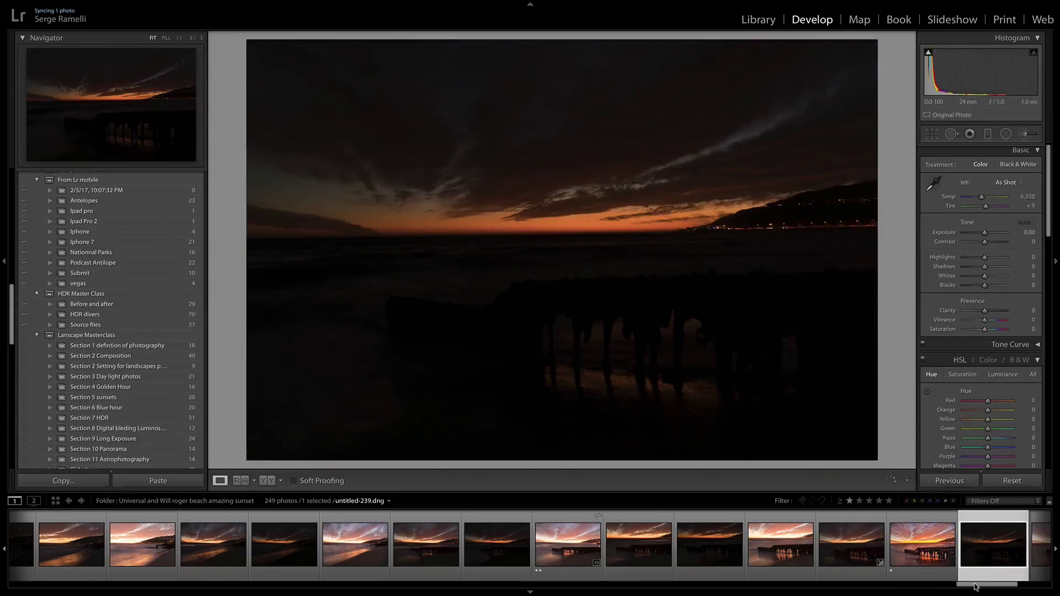
pyautogui.click(1004, 586)
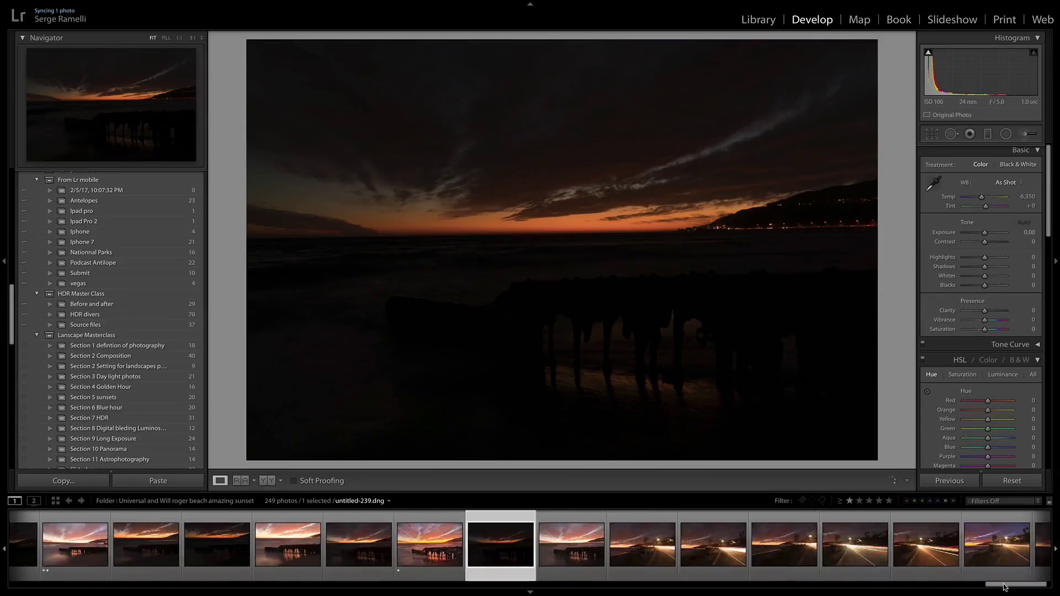
pyautogui.click(588, 551)
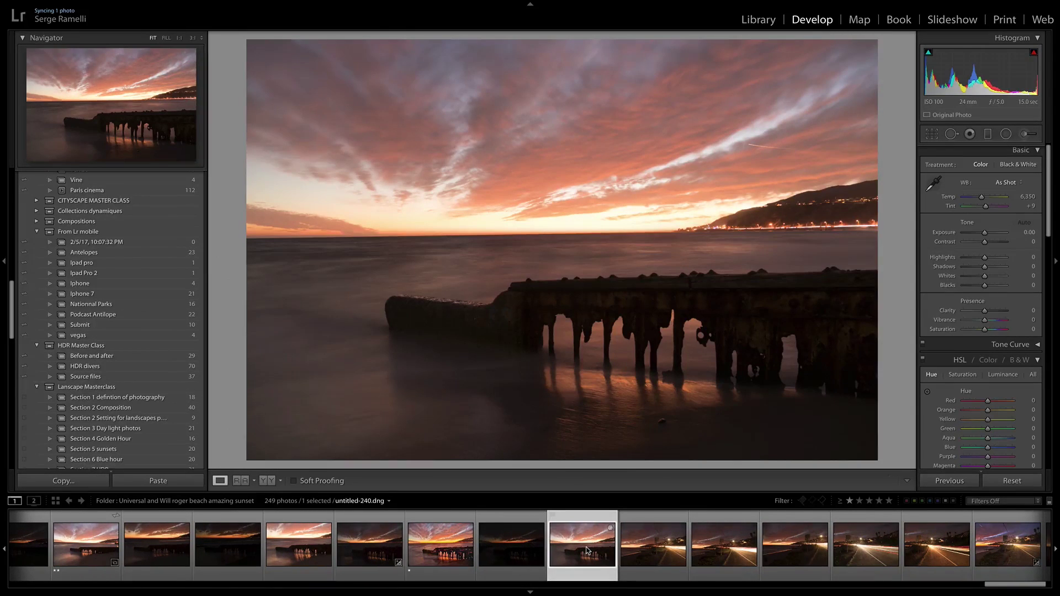
pyautogui.click(439, 549)
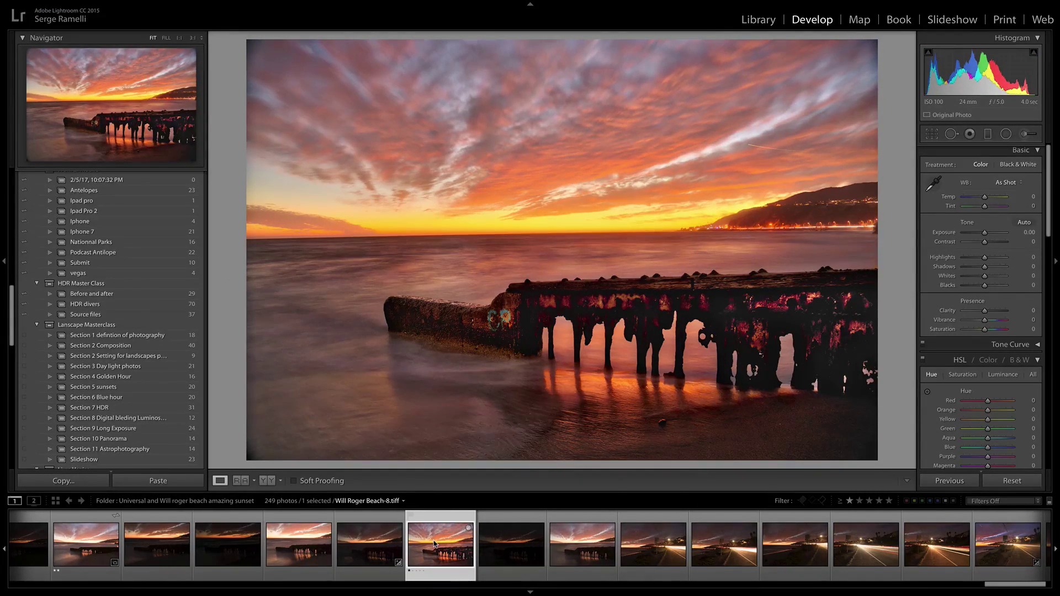
# - Compare untitled-238 with its neighbouring exposures, ending on the dark untitled-243.dng
pyautogui.click(371, 545)
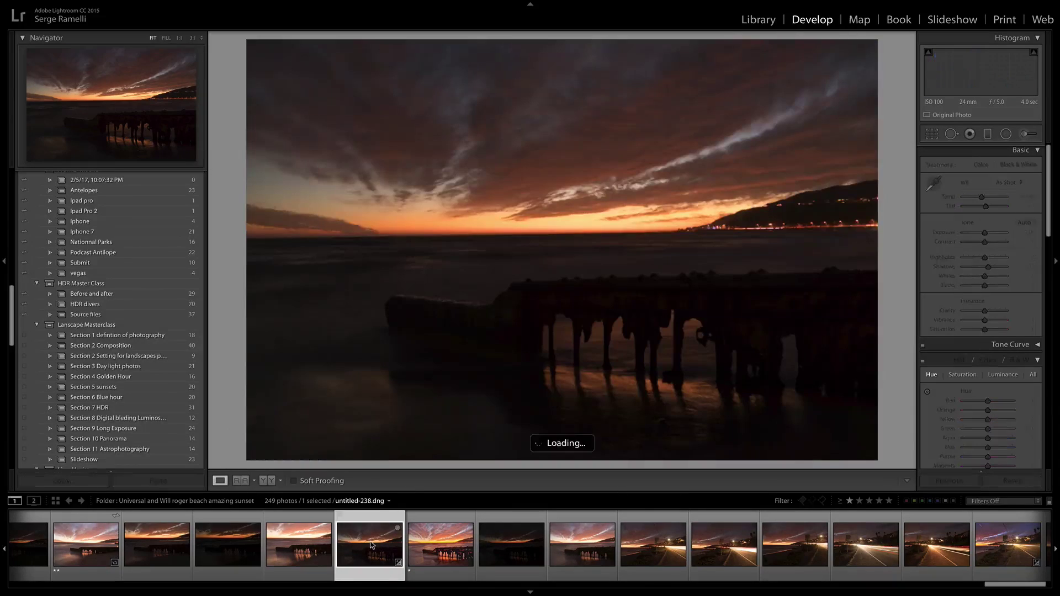
pyautogui.click(511, 544)
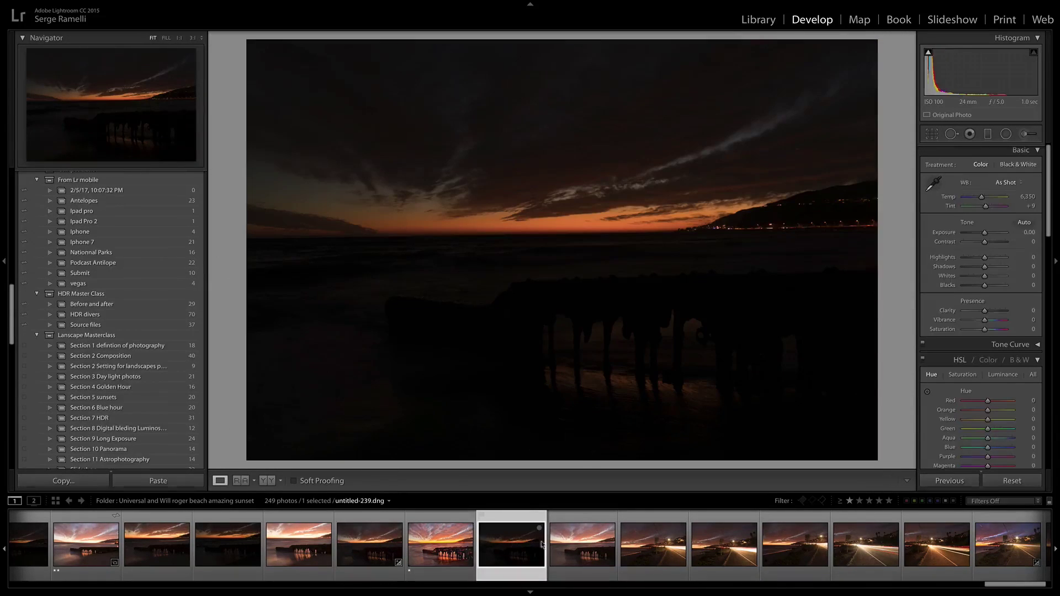
pyautogui.click(560, 544)
pyautogui.scroll(2, 111, 320)
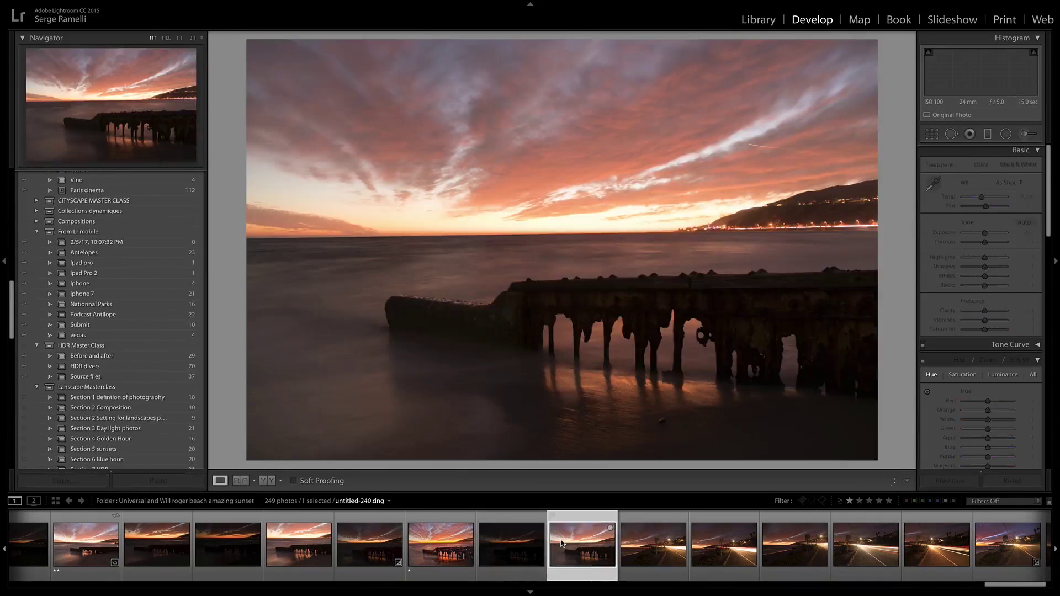
pyautogui.click(371, 546)
pyautogui.click(372, 547)
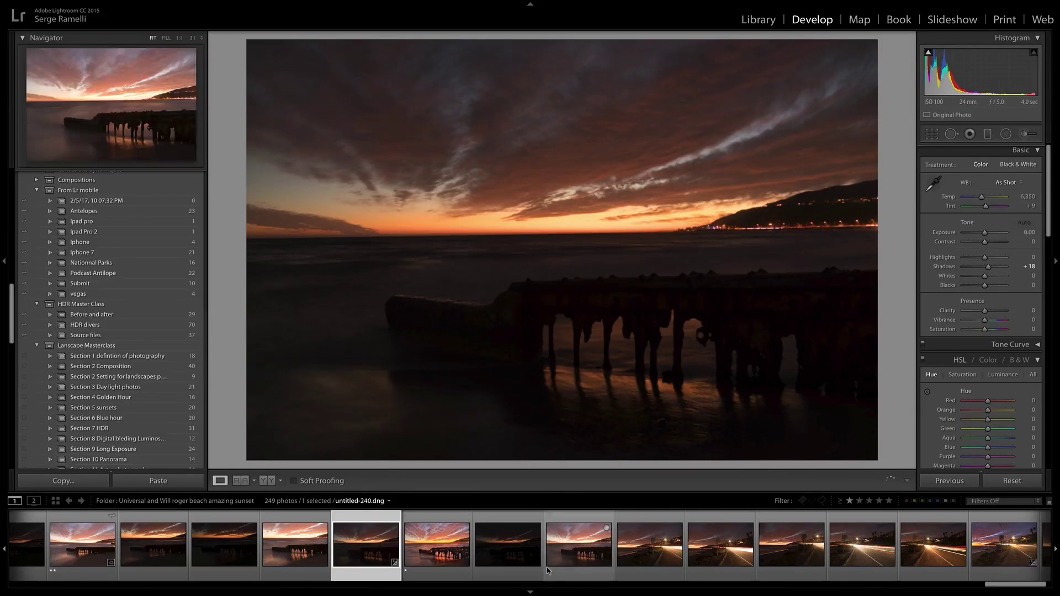
pyautogui.click(441, 548)
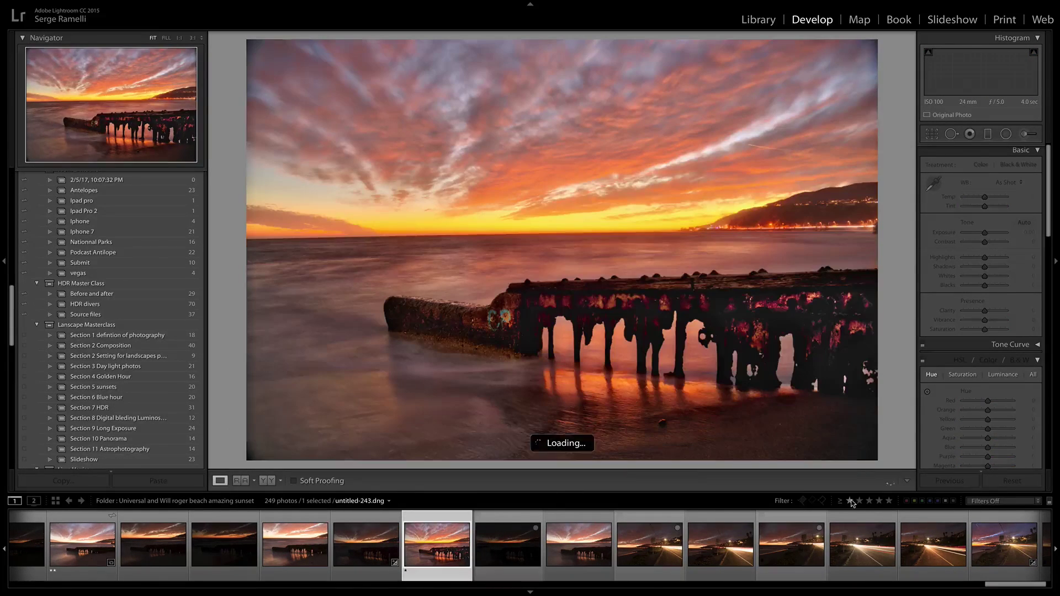
# - Filter the filmstrip to one-star-rated photos (10 of 249) and review each, through the vivid pier sunset
pyautogui.click(850, 500)
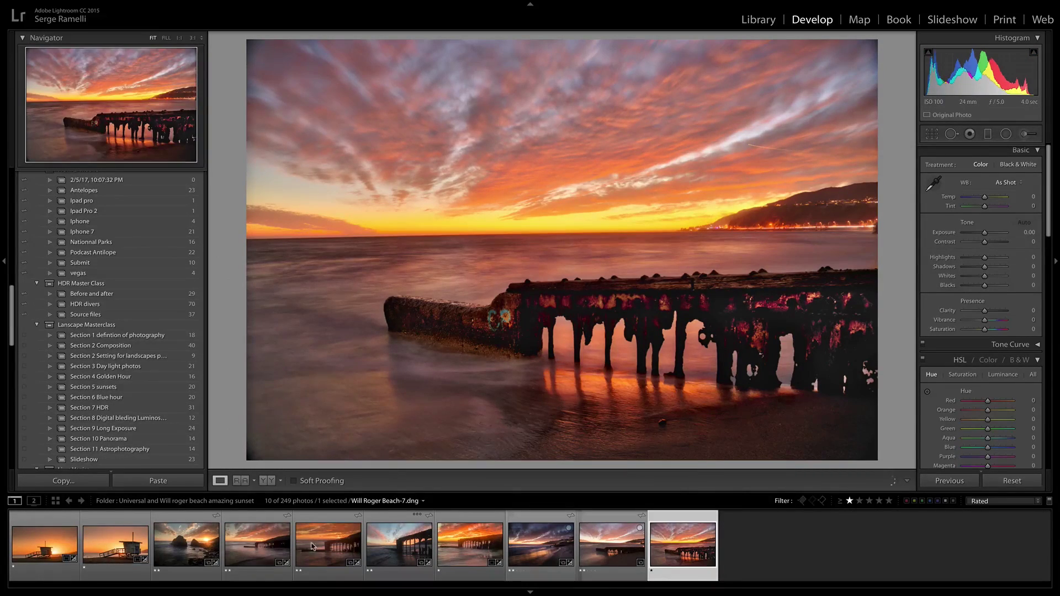
pyautogui.click(182, 547)
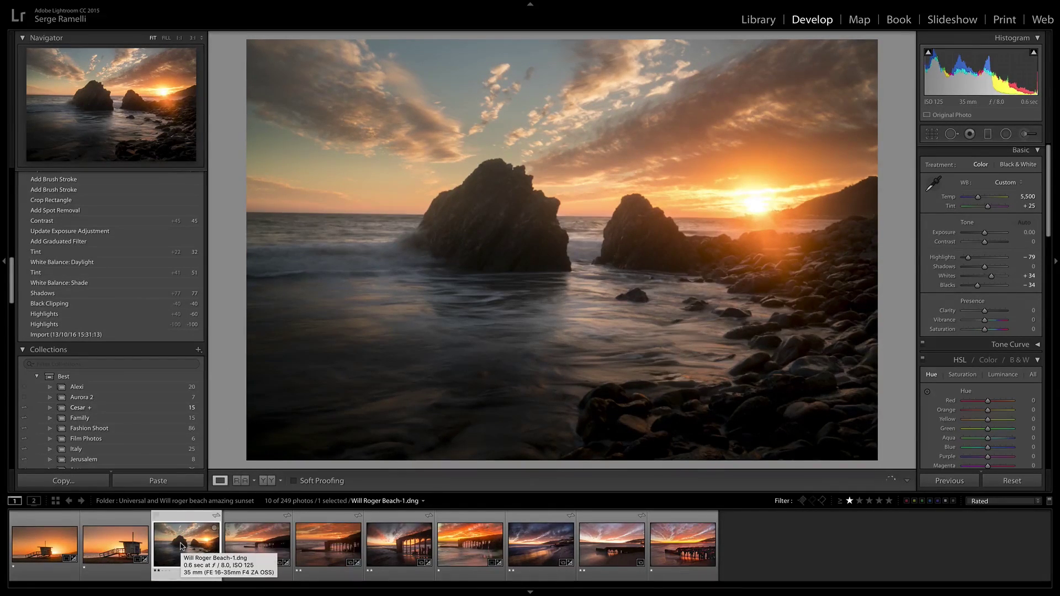
pyautogui.click(259, 547)
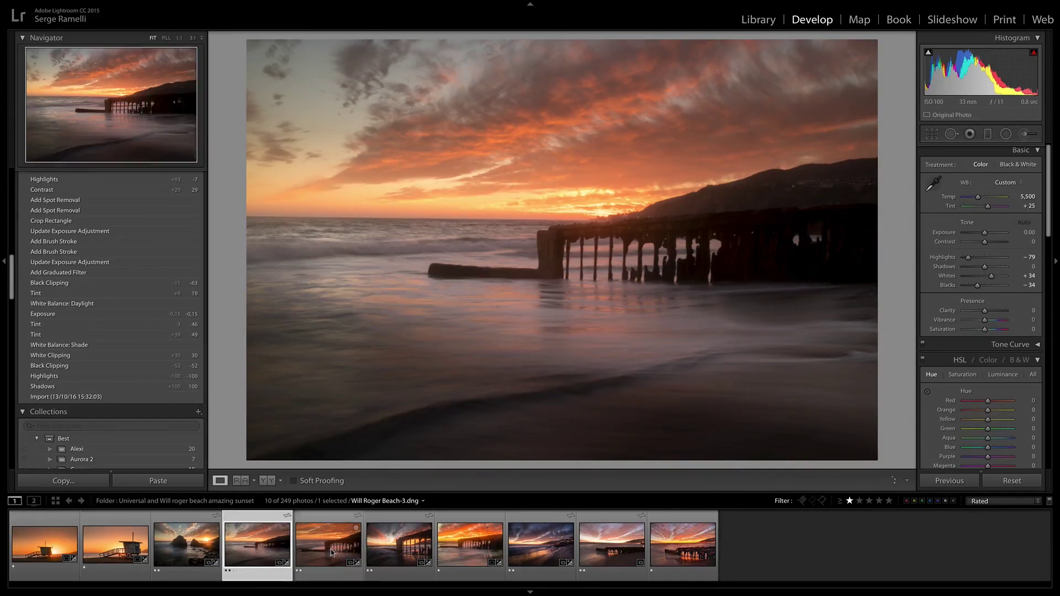
pyautogui.click(332, 549)
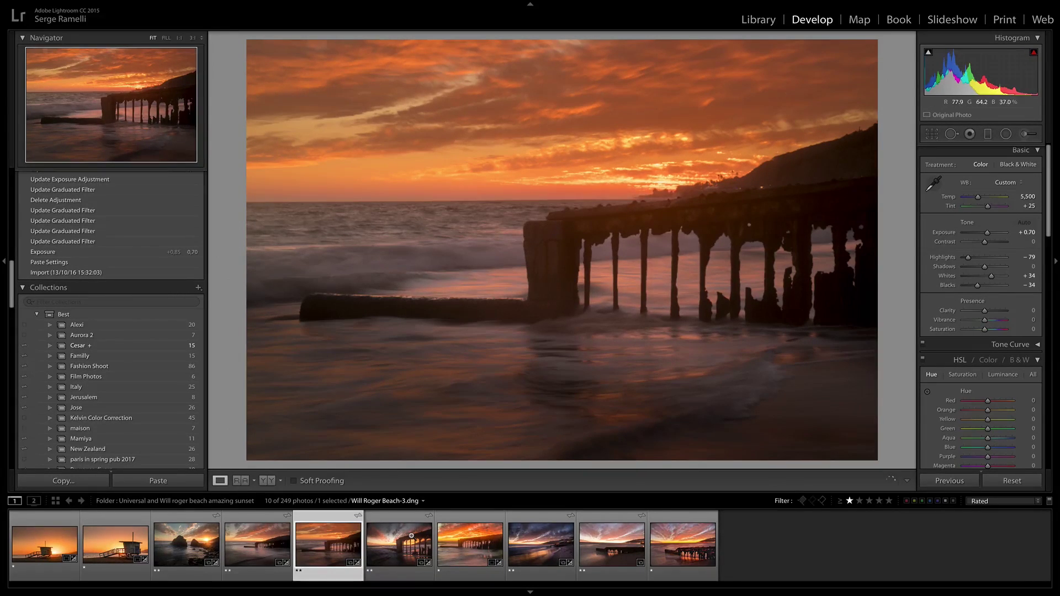
pyautogui.click(411, 536)
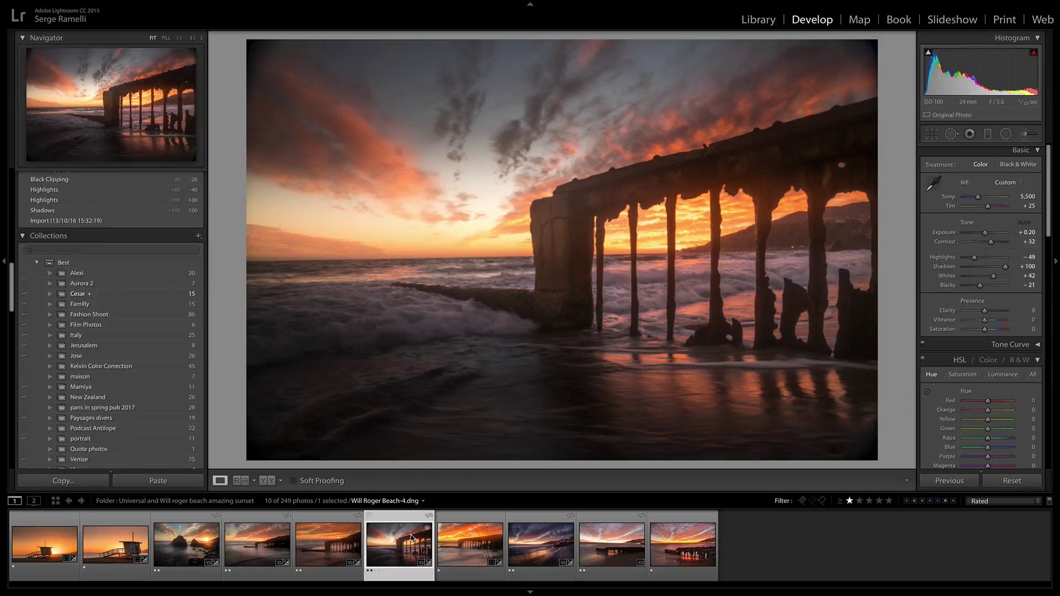
pyautogui.click(467, 538)
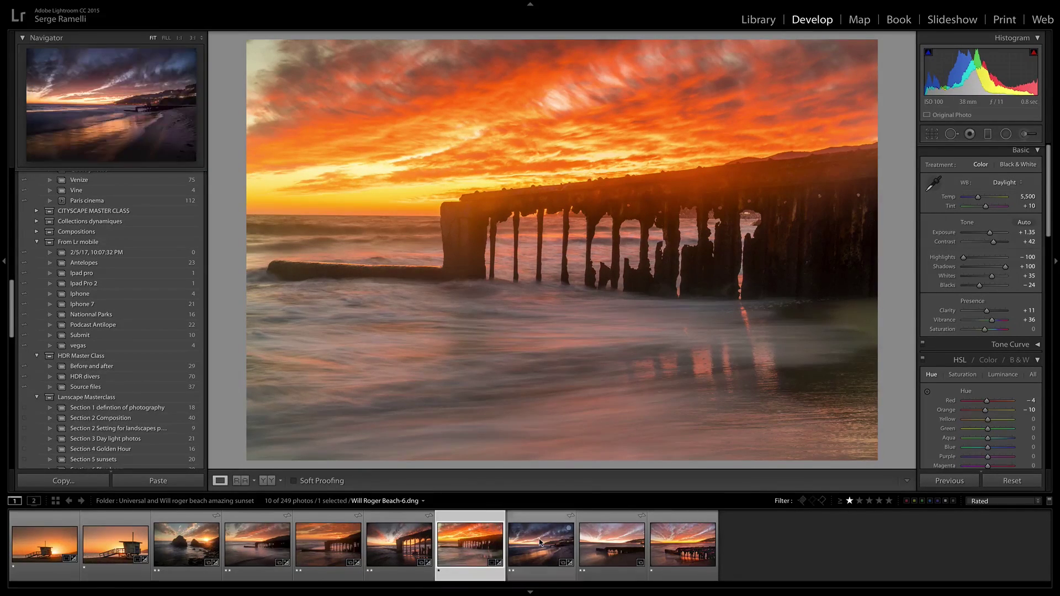
pyautogui.click(539, 542)
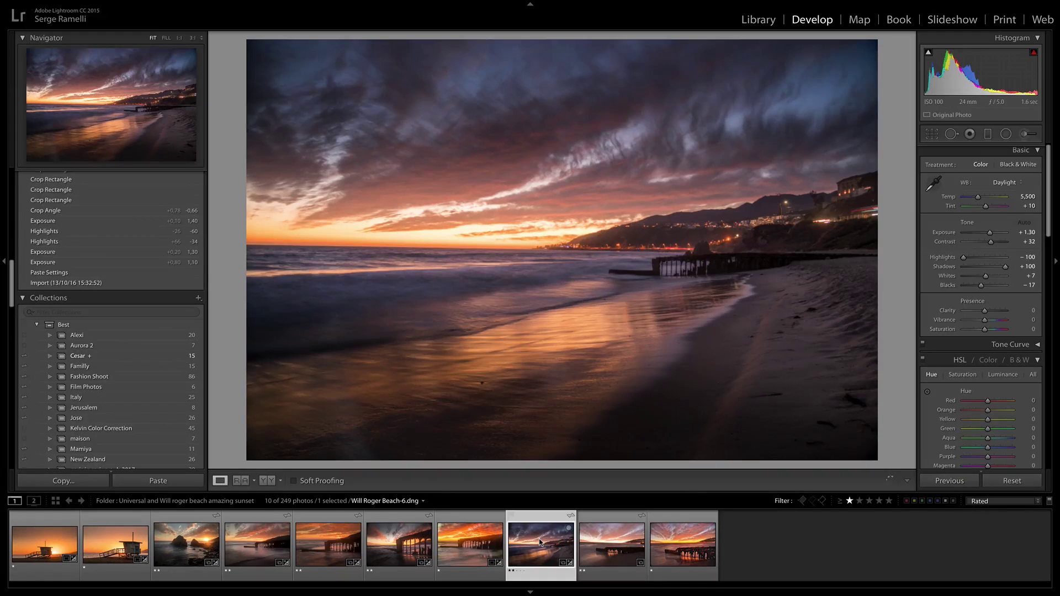
pyautogui.click(618, 542)
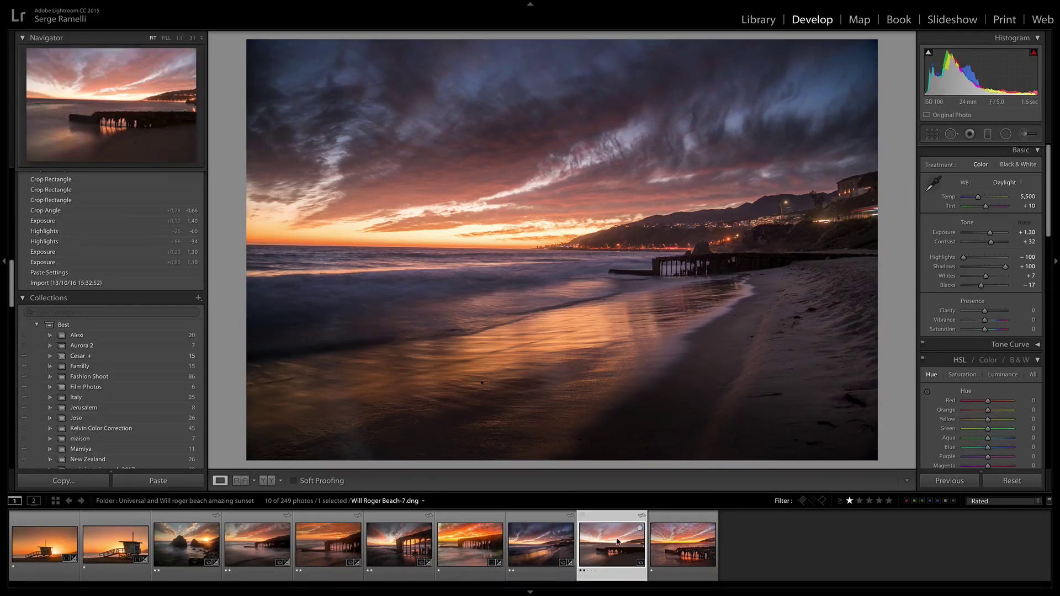
pyautogui.click(704, 544)
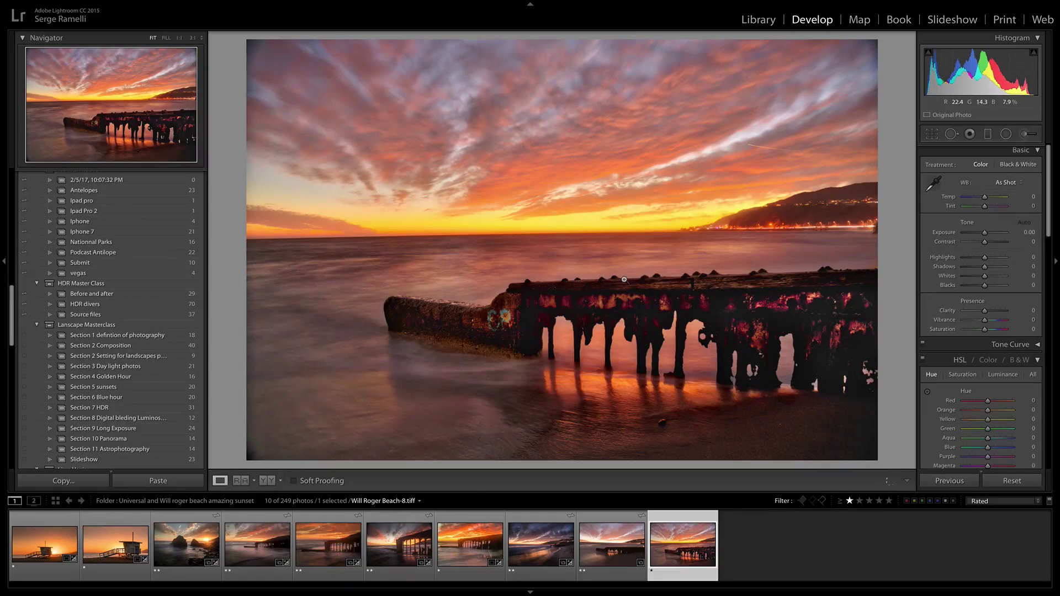
# - Check the pier at 1:1, return to Fit, and revisit the town-lights and rocky sunset photos
pyautogui.click(624, 318)
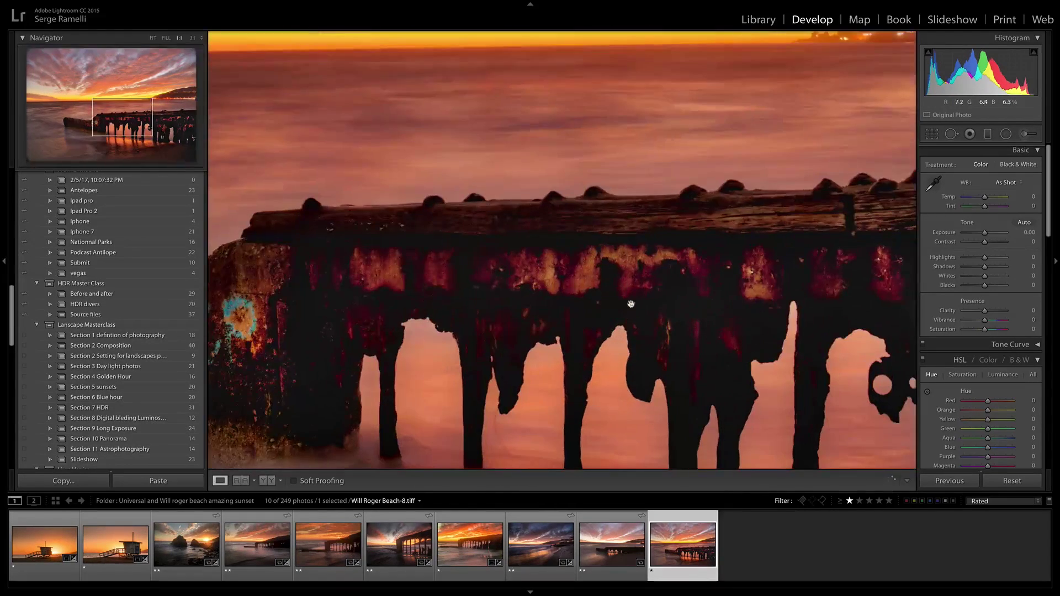
pyautogui.click(462, 278)
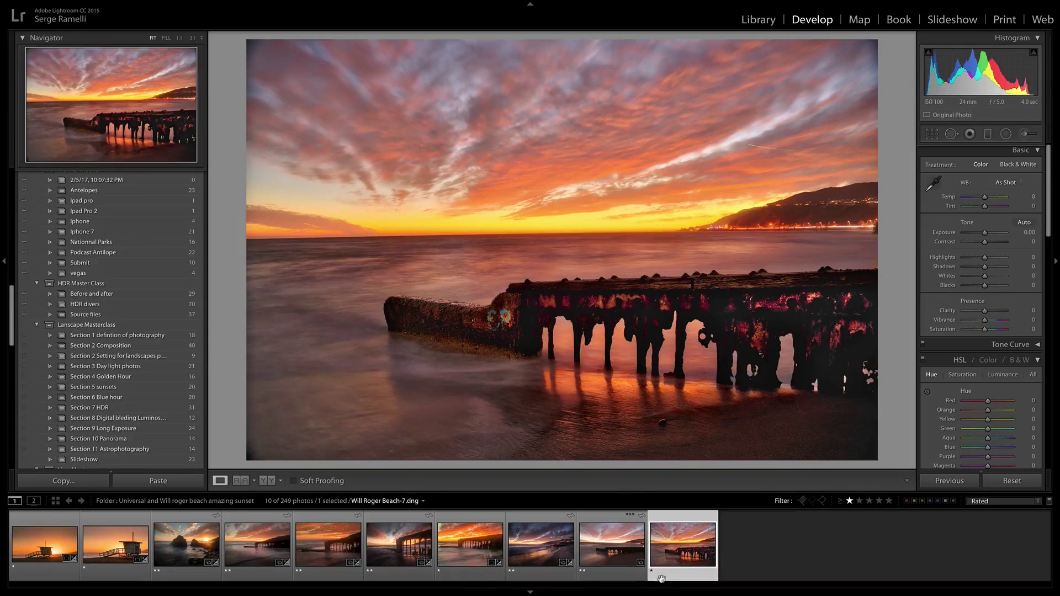
pyautogui.click(536, 549)
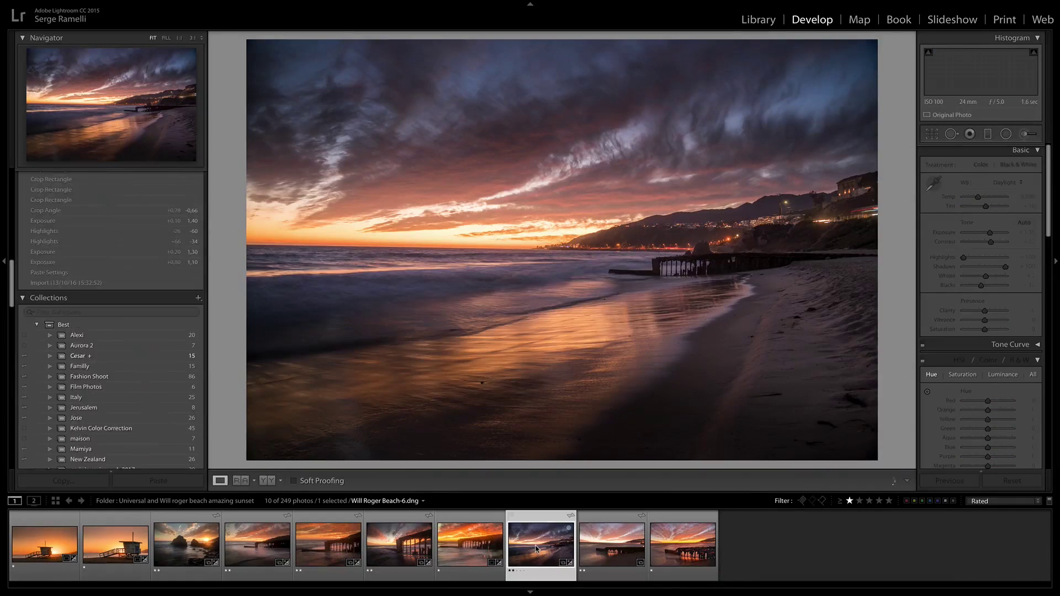
pyautogui.click(181, 550)
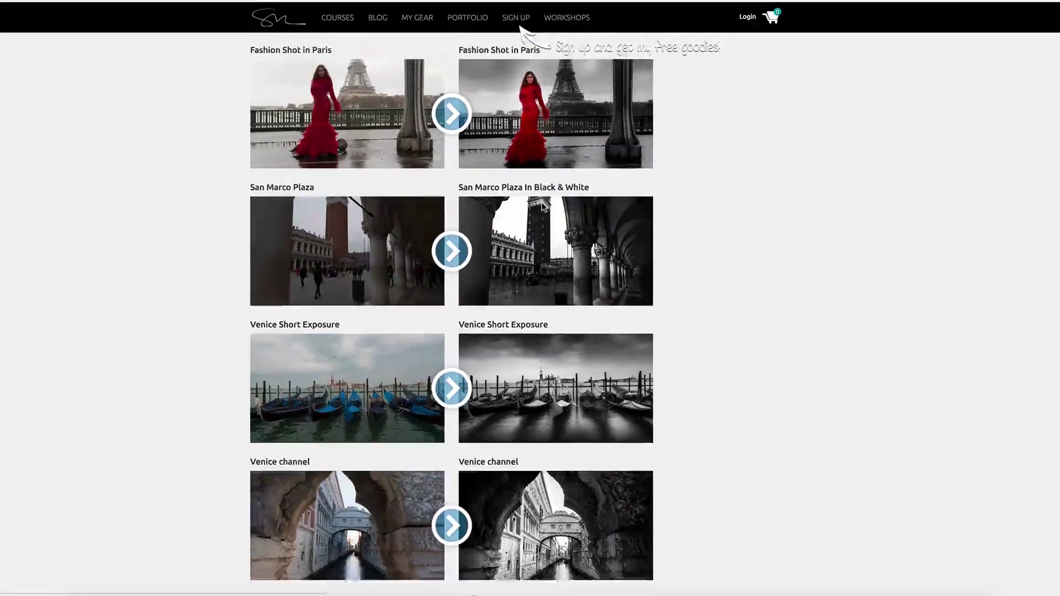
# - Scroll the Serge Ramelli page past the before/after gallery to the Chapter 1 Camera Raw basics lessons
pyautogui.scroll(1, 543, 205)
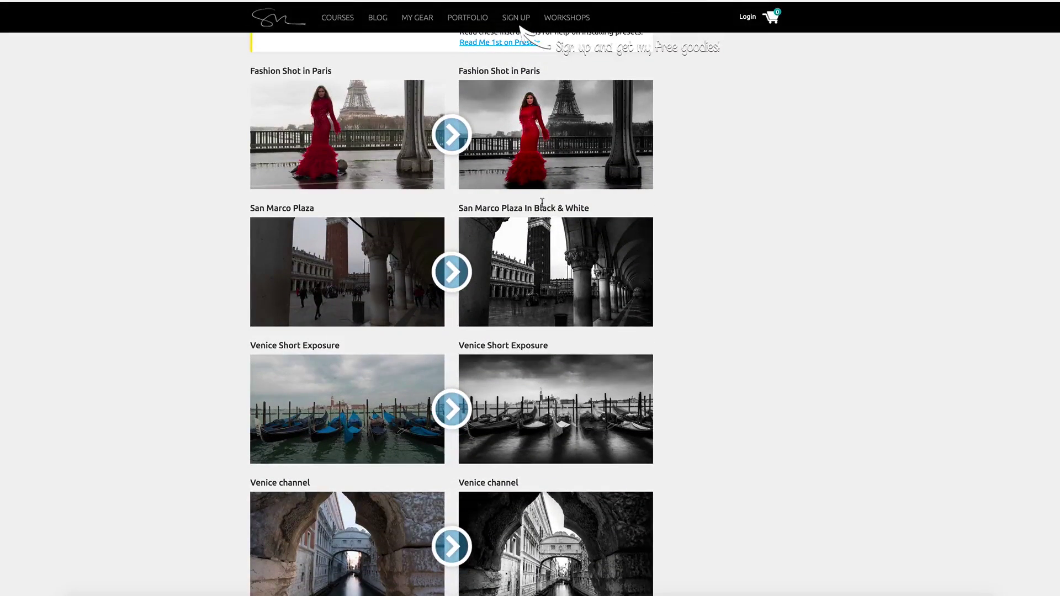
pyautogui.scroll(-8, 542, 202)
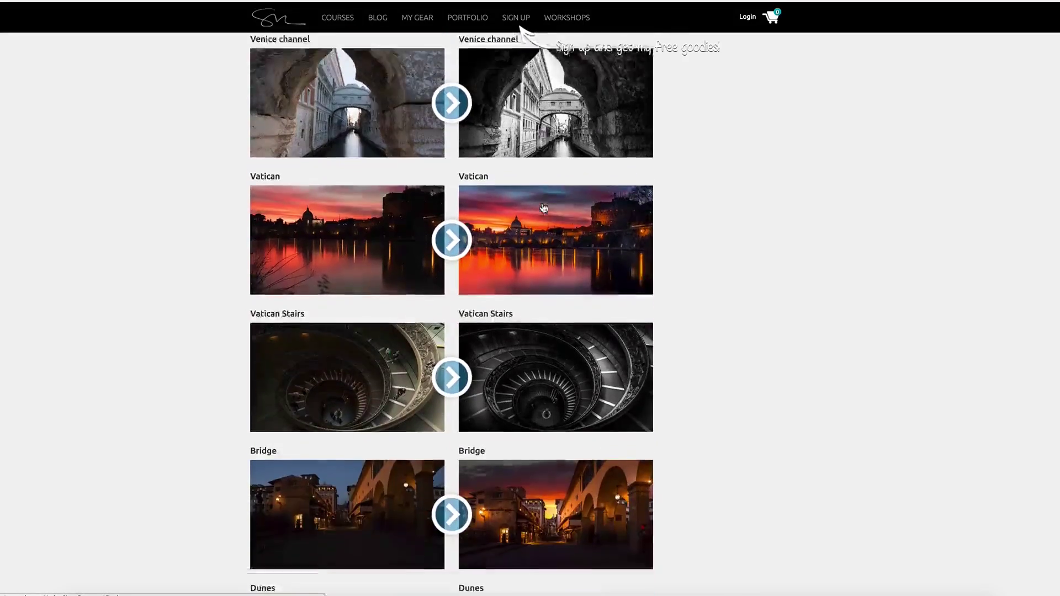
pyautogui.scroll(-10, 544, 207)
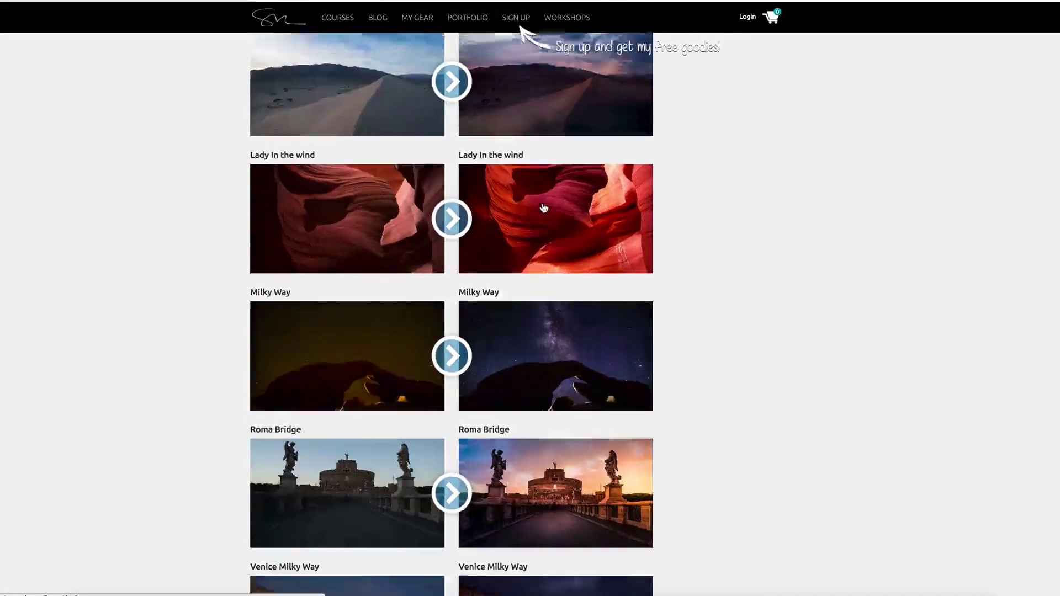
pyautogui.scroll(-8, 543, 208)
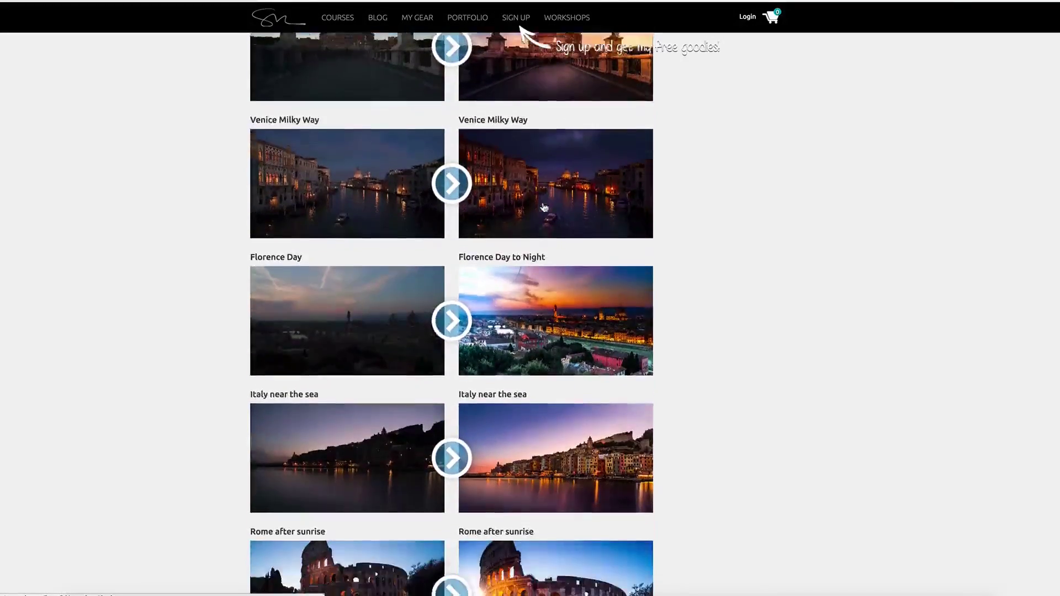
pyautogui.scroll(-10, 544, 207)
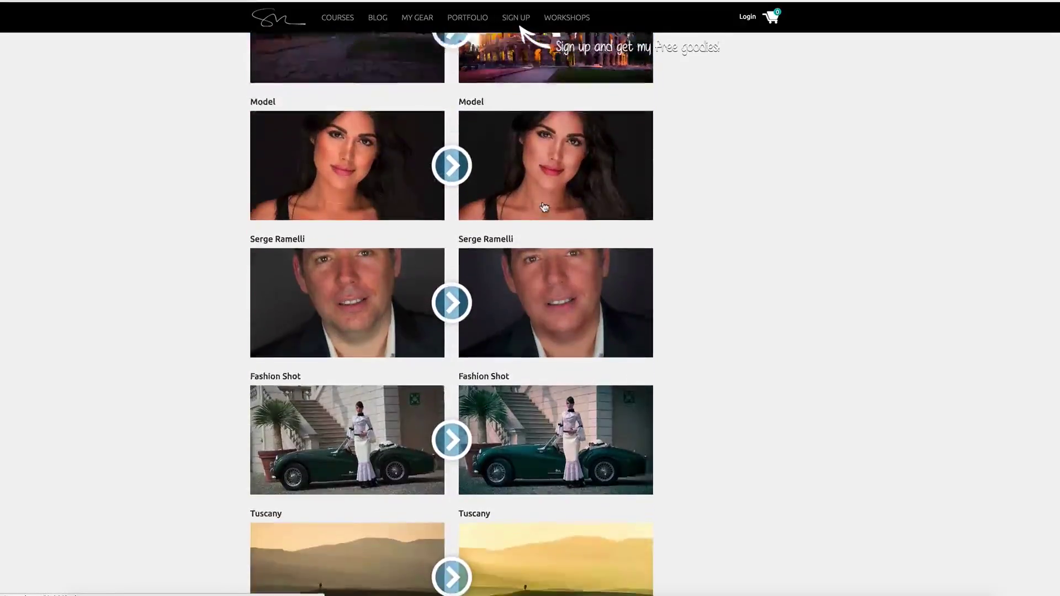
pyautogui.scroll(-12, 543, 208)
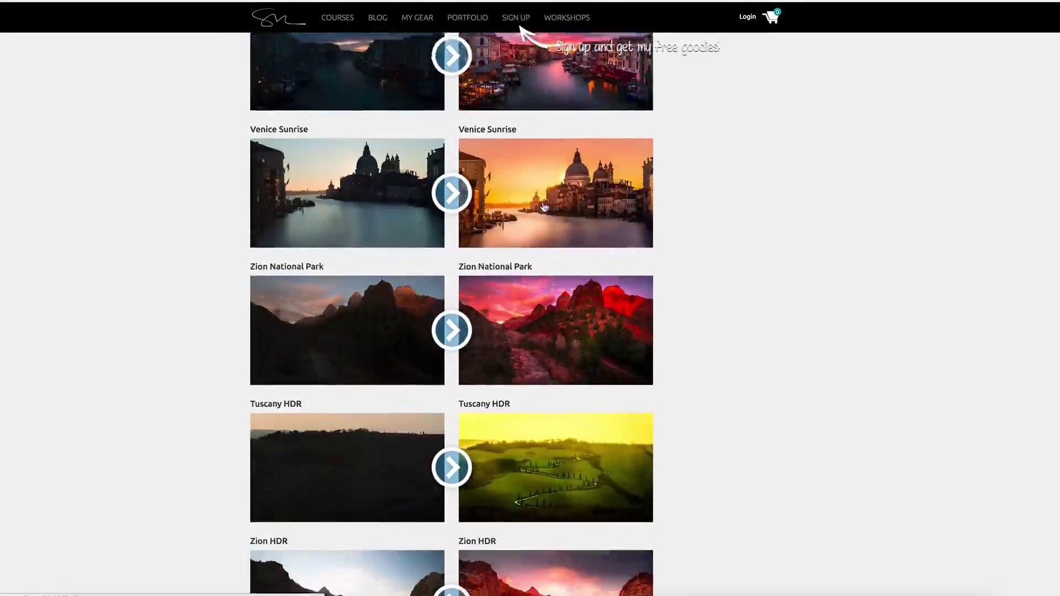
pyautogui.scroll(-9, 543, 207)
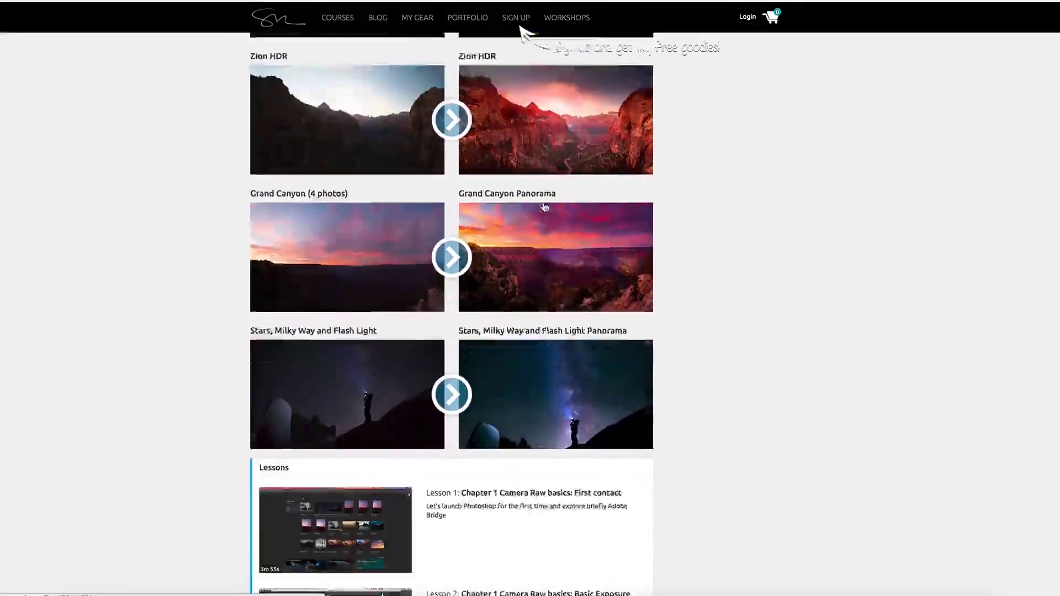
pyautogui.scroll(-8, 544, 207)
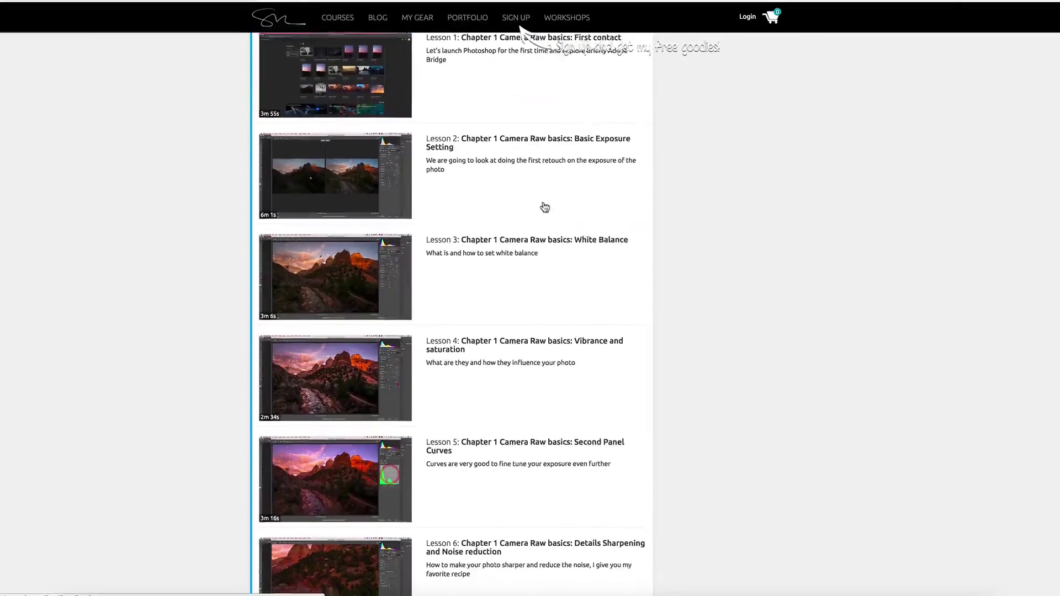